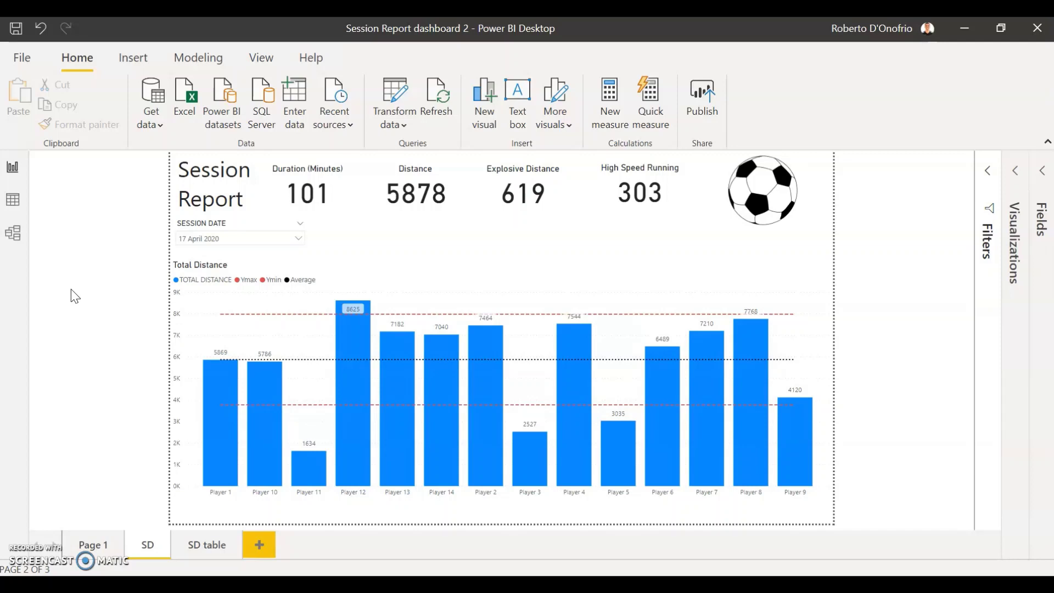
- View the total distance chart for 19, 20, 21 and 22 April 2020 in turn using the session date filter
left_click(67, 321)
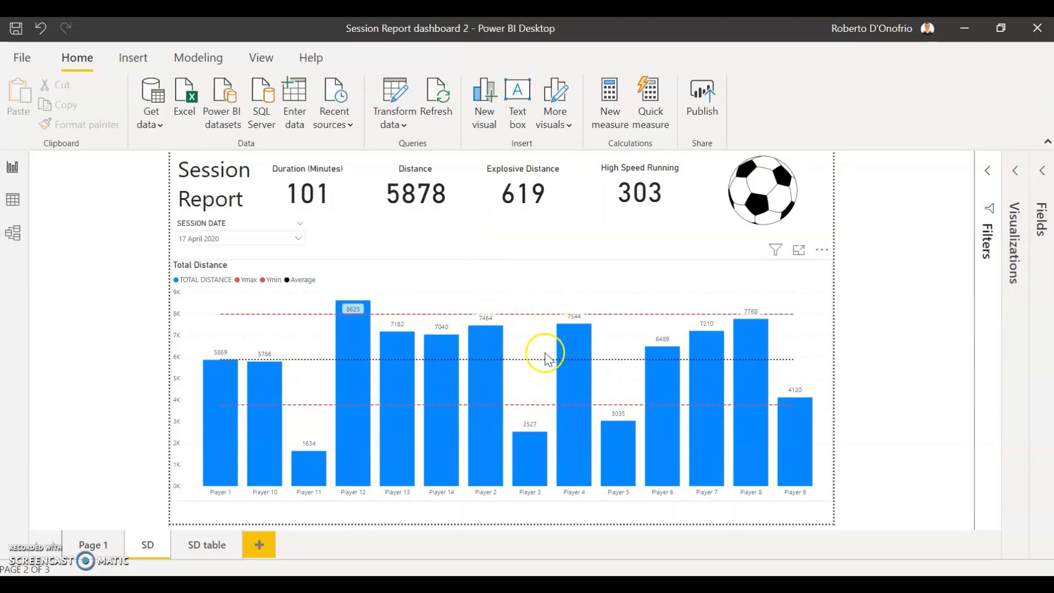
mouse_move(364, 308)
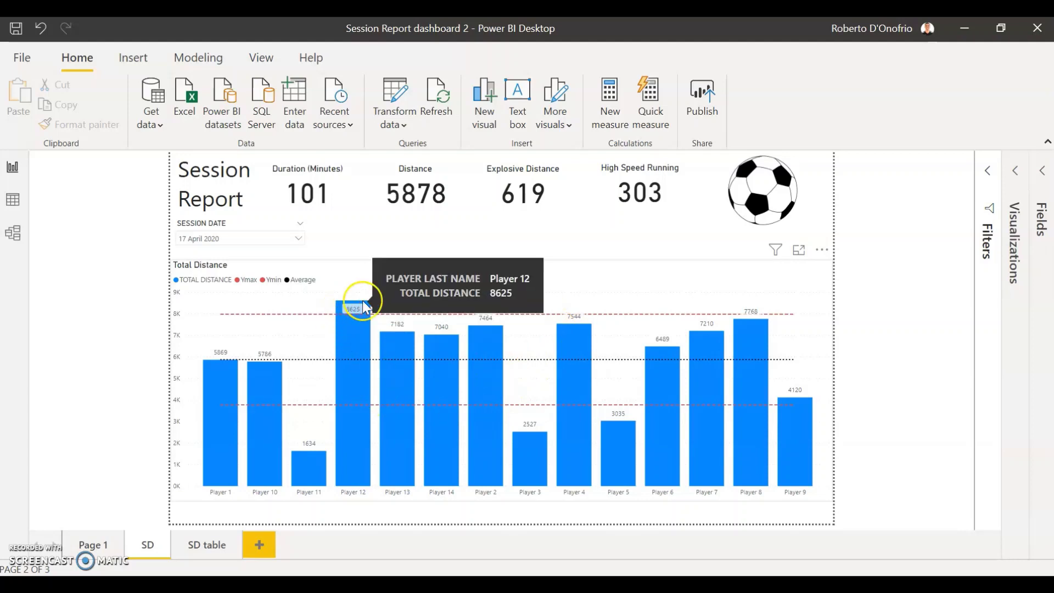
left_click(263, 239)
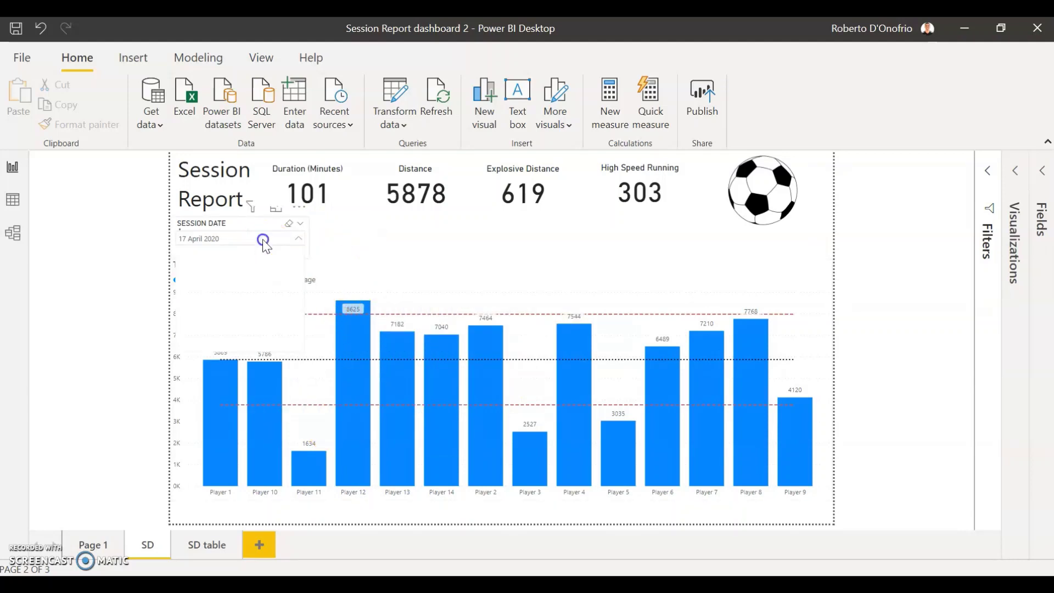
scroll(235, 307, "down", 10)
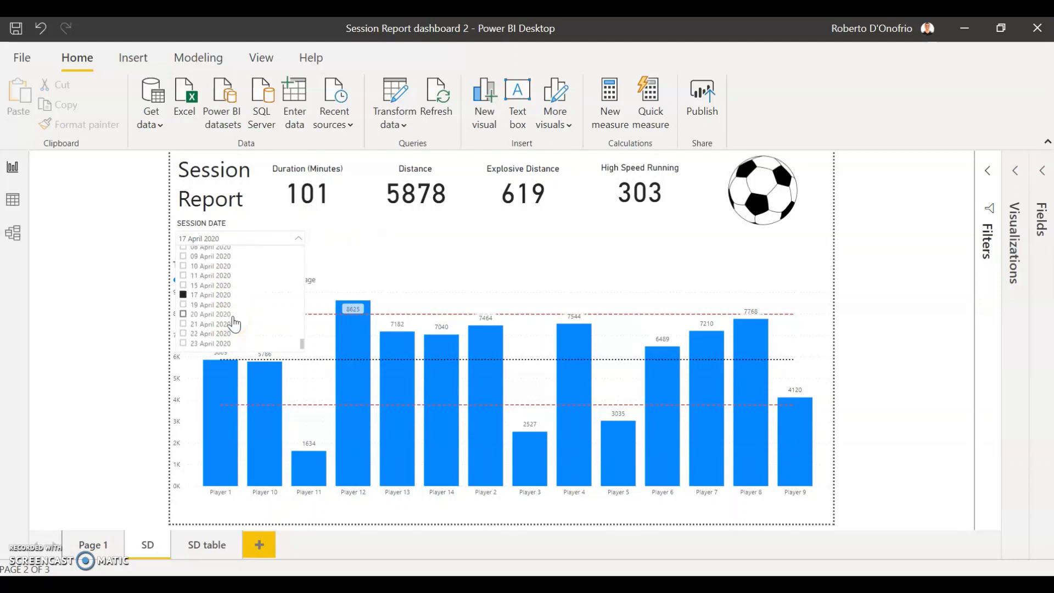
left_click(221, 307)
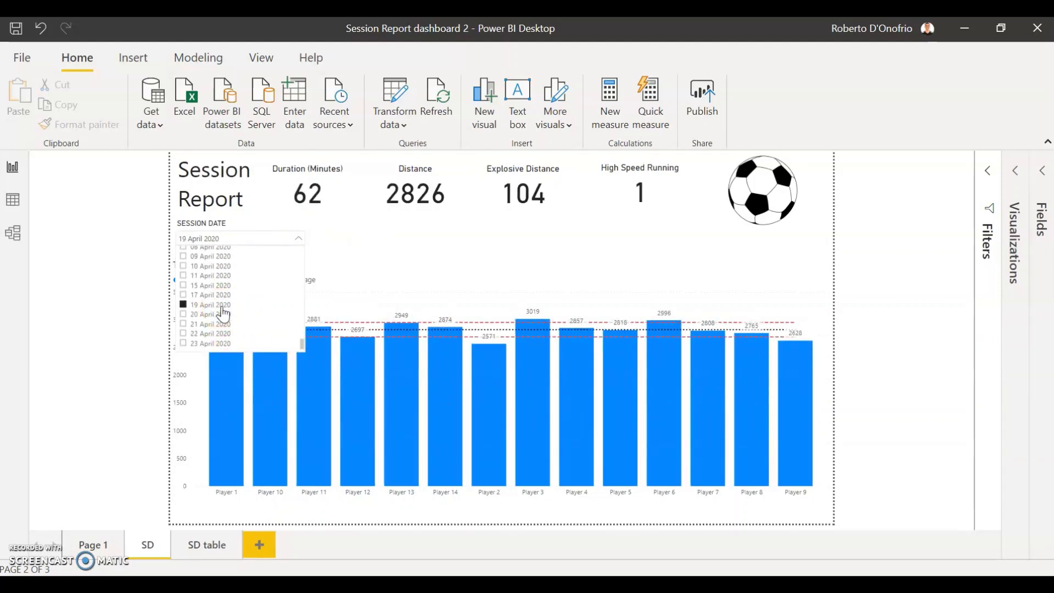
left_click(221, 314)
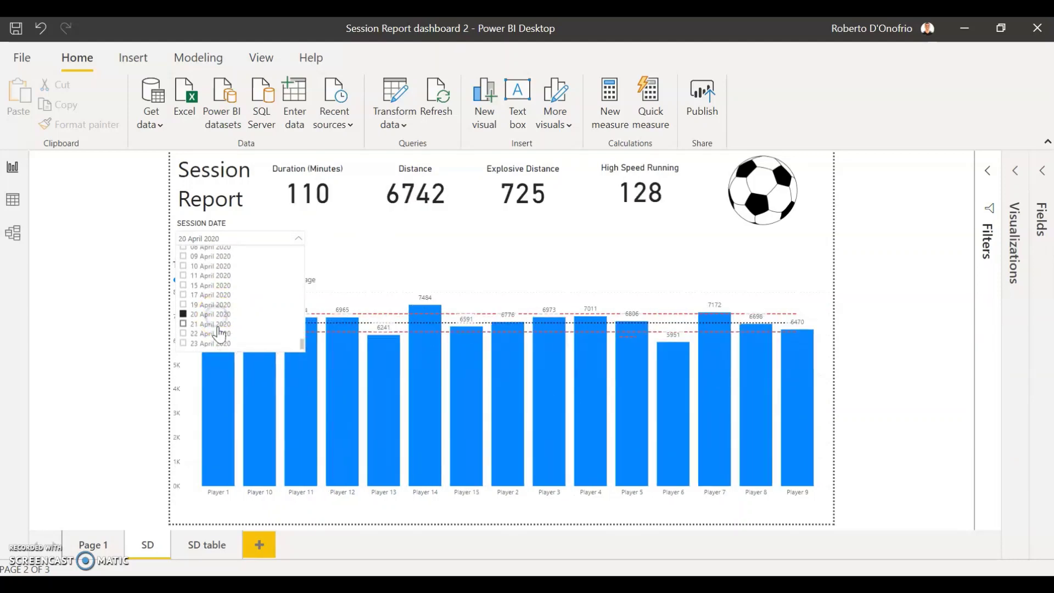
left_click(202, 324)
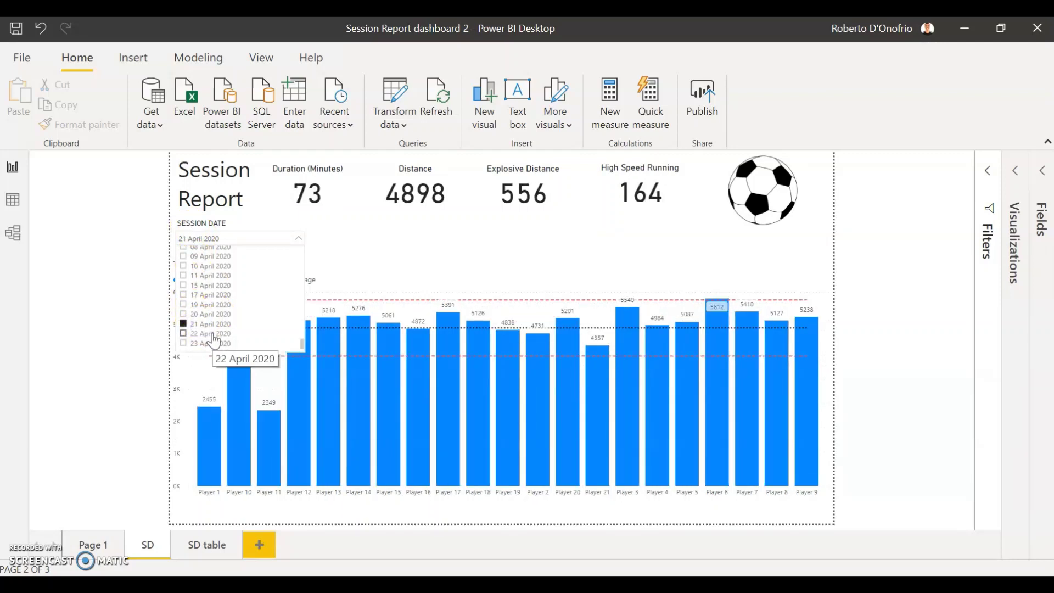
left_click(213, 335)
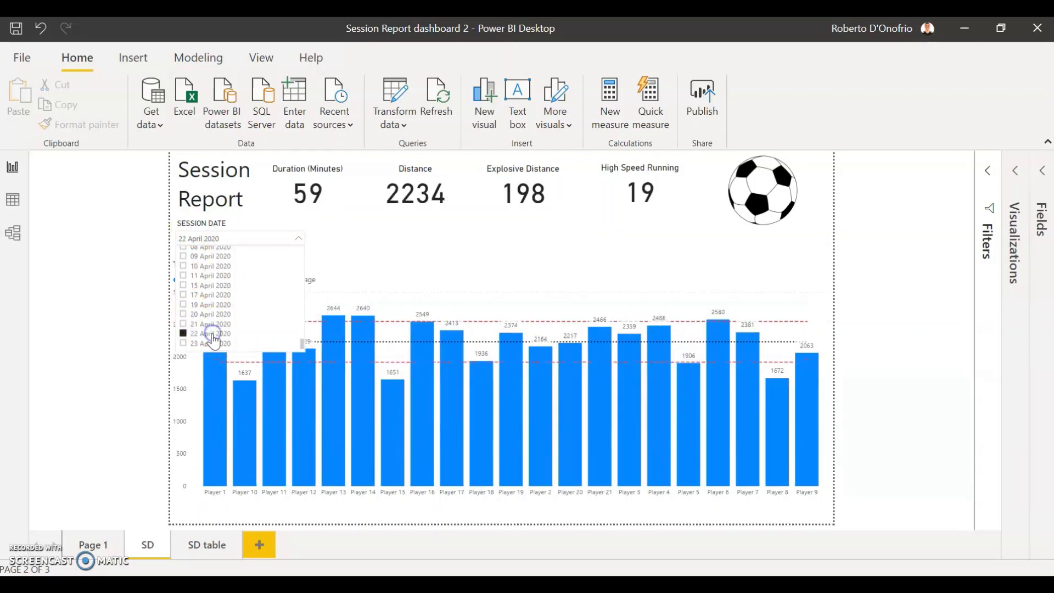
- Filter the session report to 23 April 2020 and open the SD table page
left_click(289, 237)
left_click(266, 237)
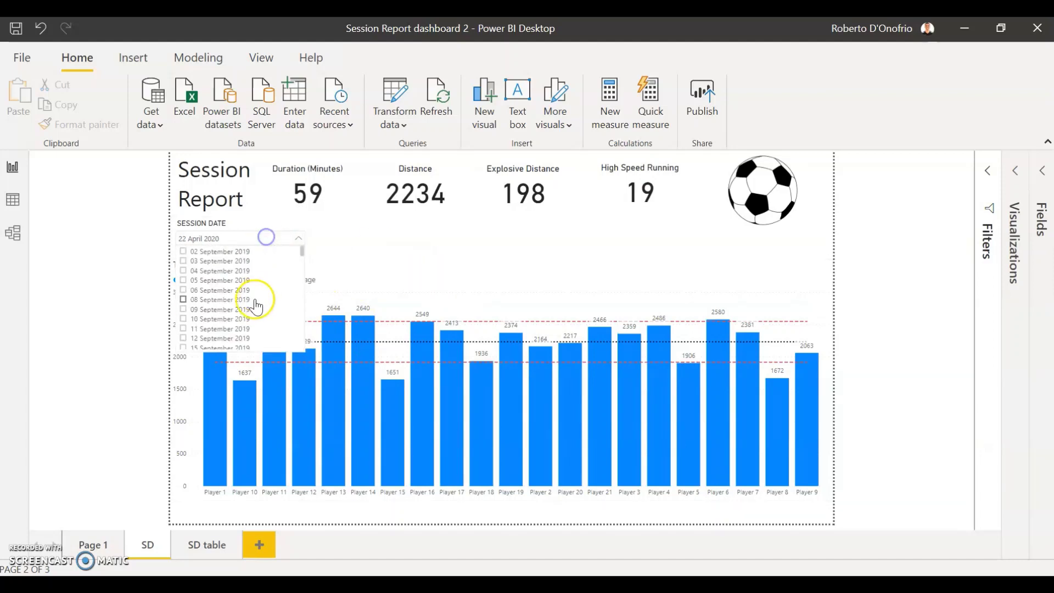
scroll(257, 306, "down", 10)
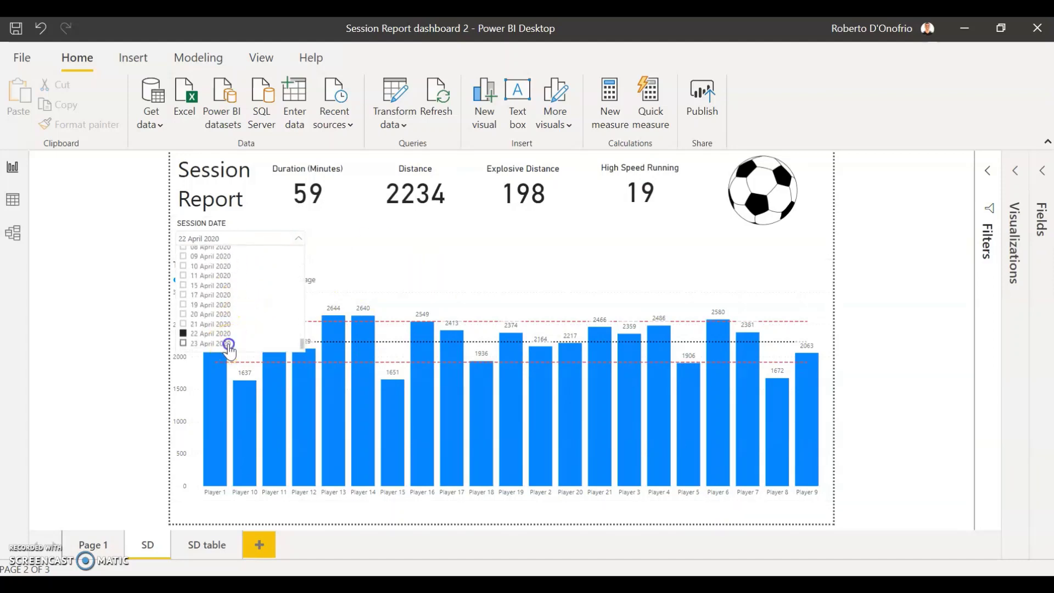
left_click(228, 344)
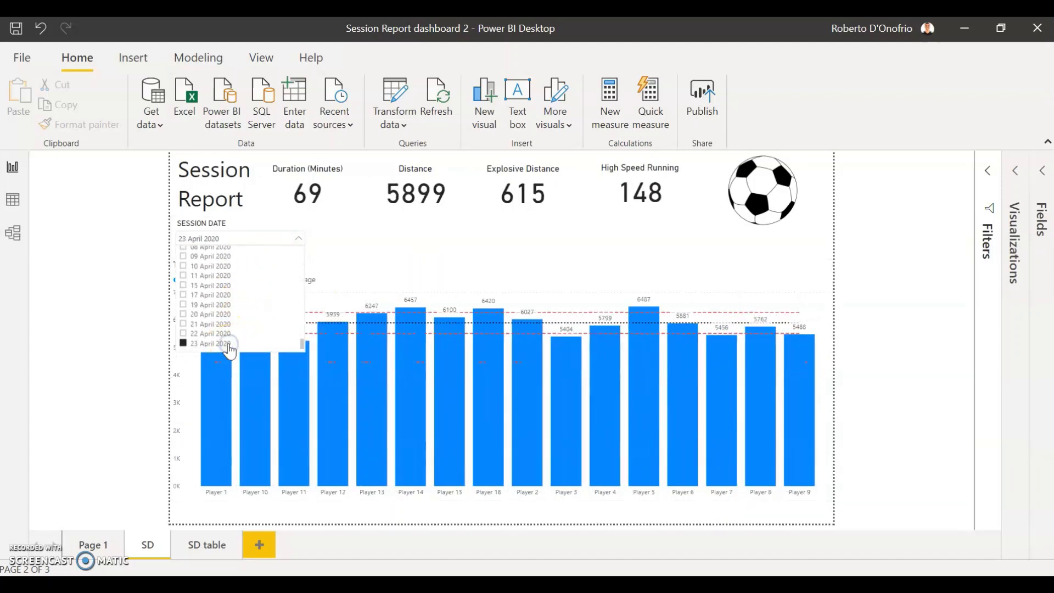
left_click(249, 238)
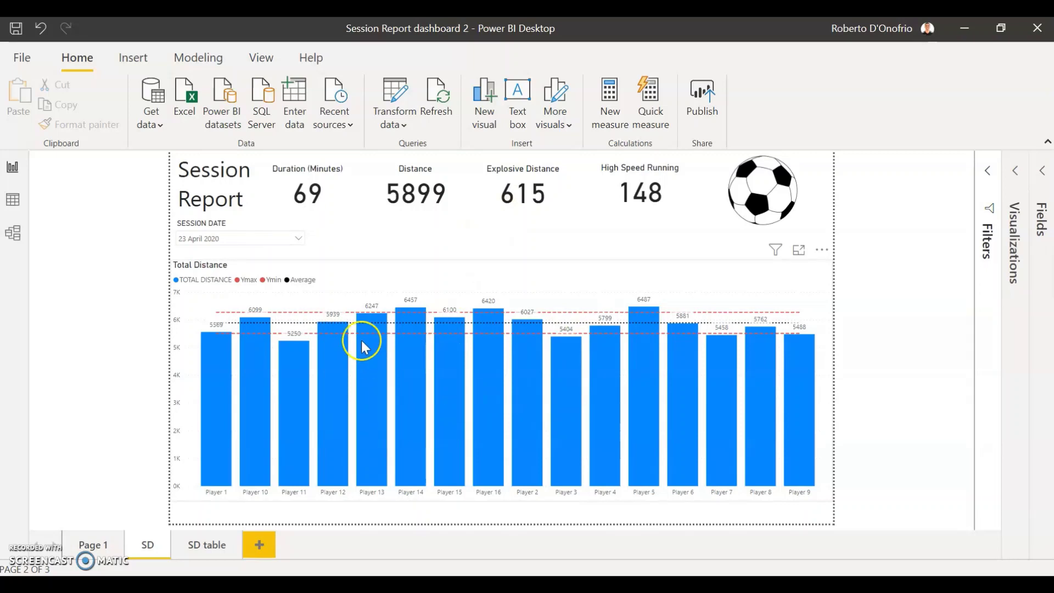
left_click(204, 546)
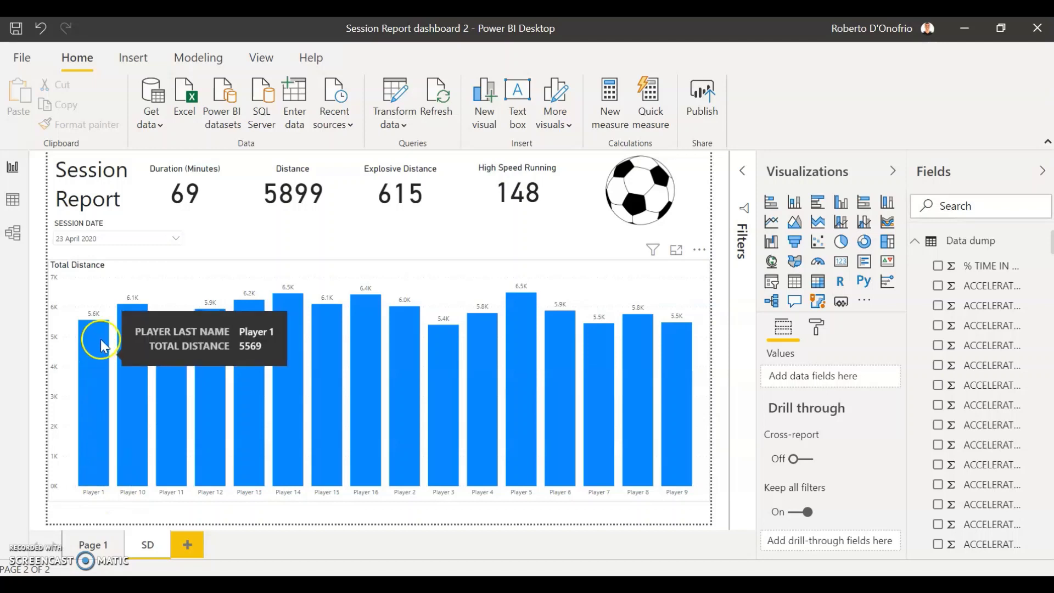
- Compare the total distance chart for the 22 and 21 April 2020 sessions, finishing with the session date set to 23 April 2020
mouse_move(130, 383)
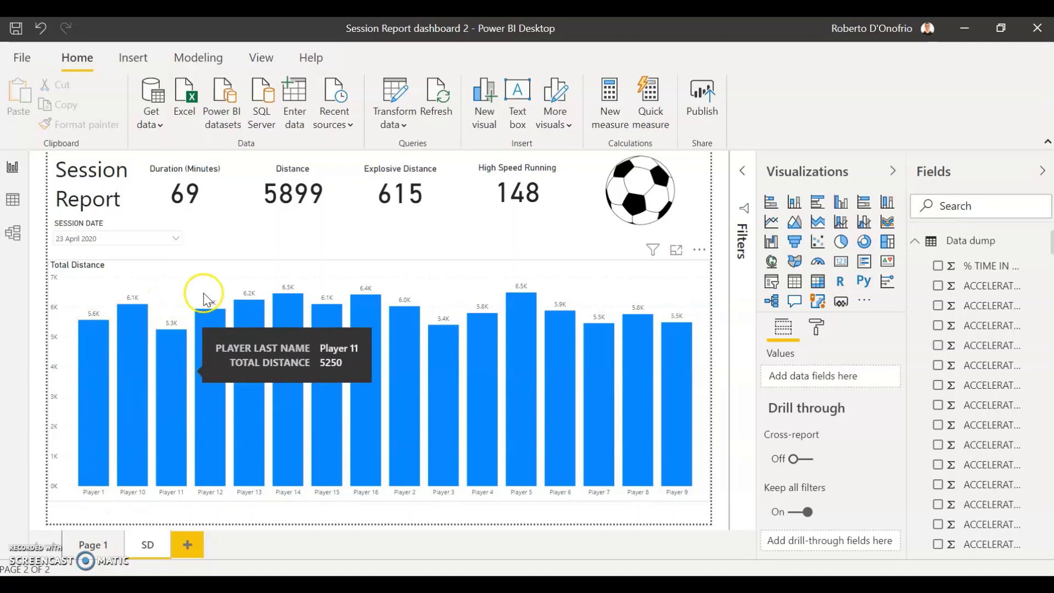
left_click(176, 238)
scroll(154, 304, "down", 15)
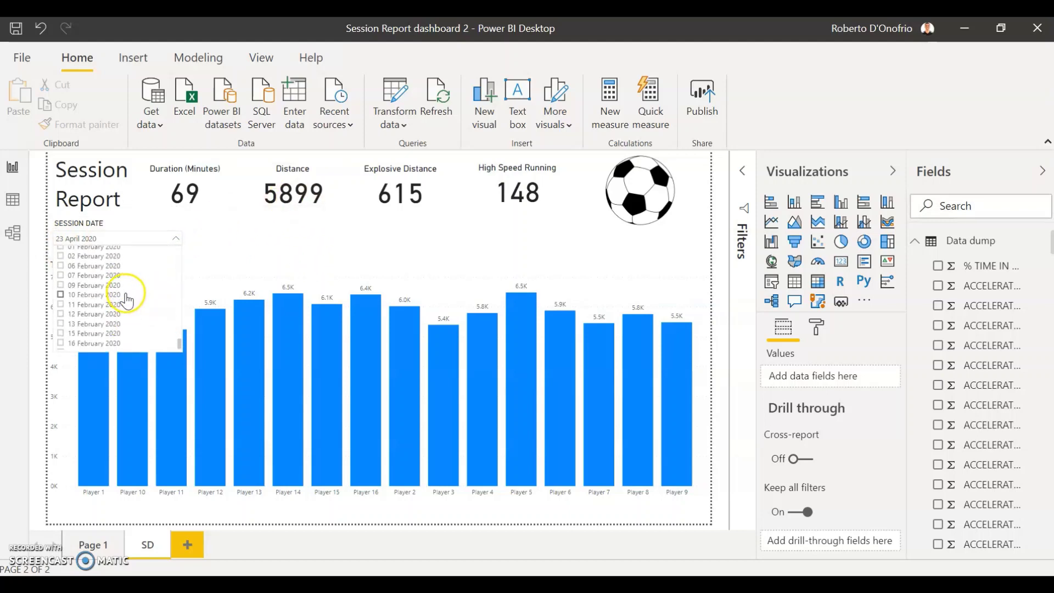
left_click(106, 332)
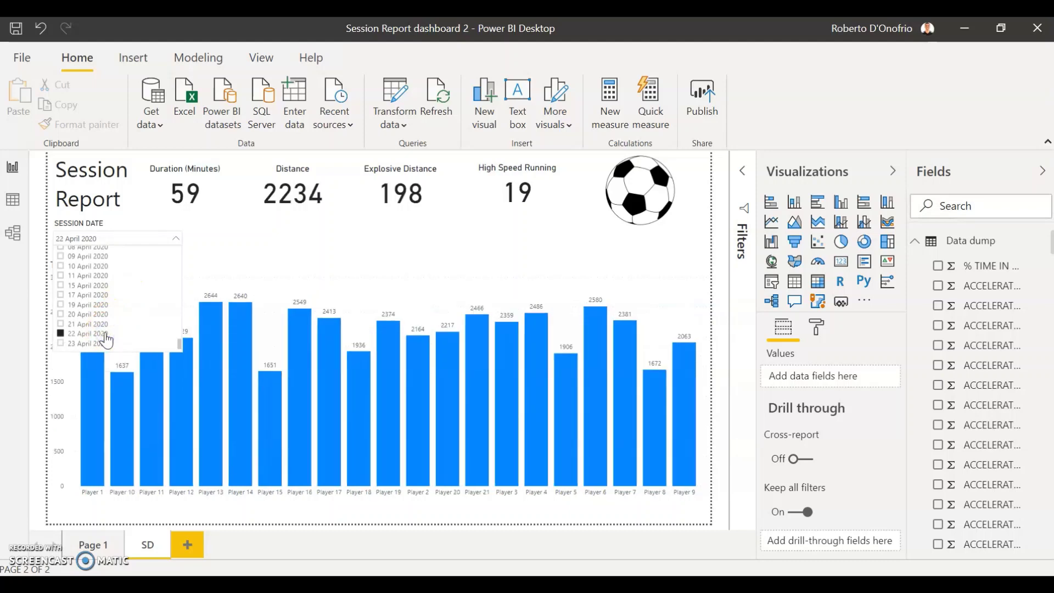
left_click(103, 324)
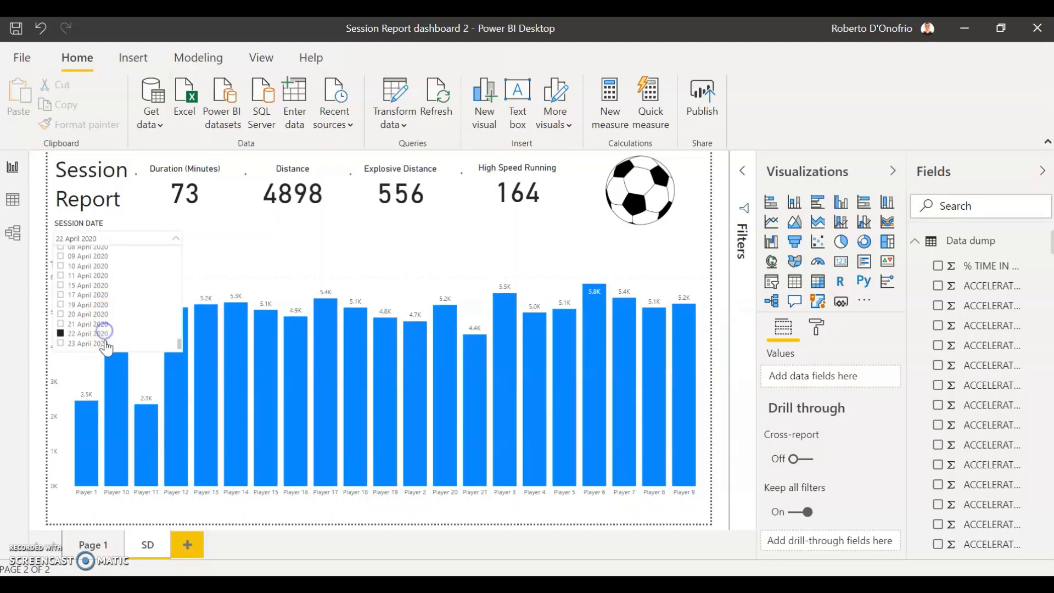
left_click(105, 334)
left_click(105, 343)
left_click(124, 239)
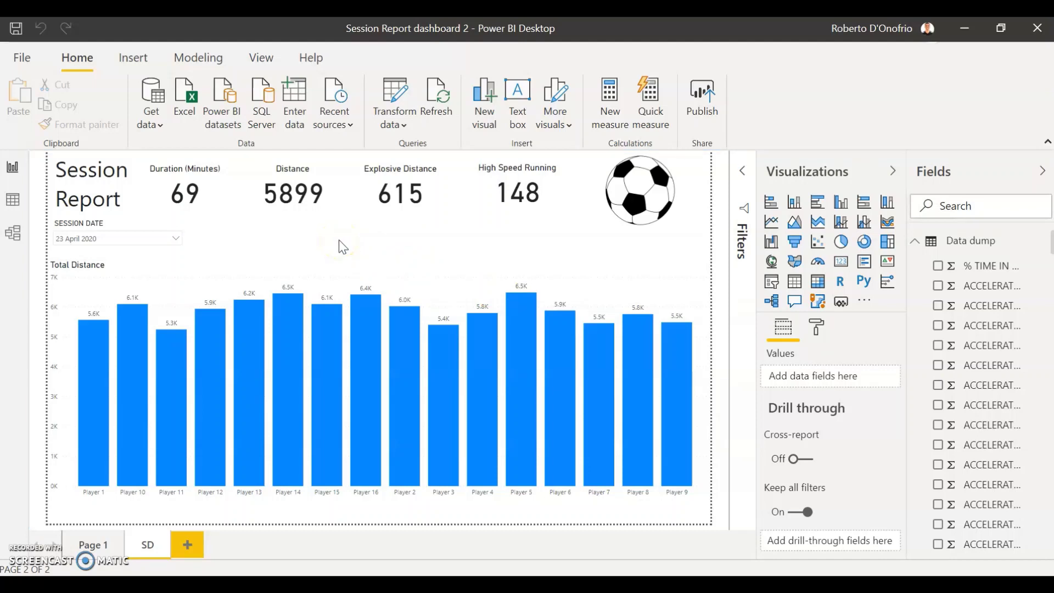
- Create a new measure named Standard Deviation in the Data dump table from the data view
left_click(12, 212)
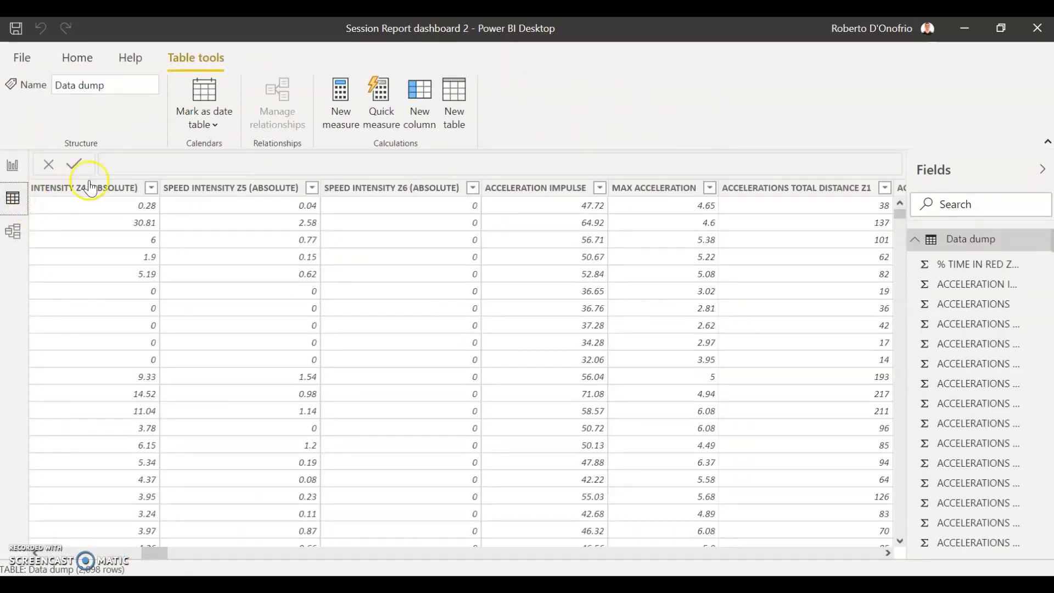
left_click(66, 60)
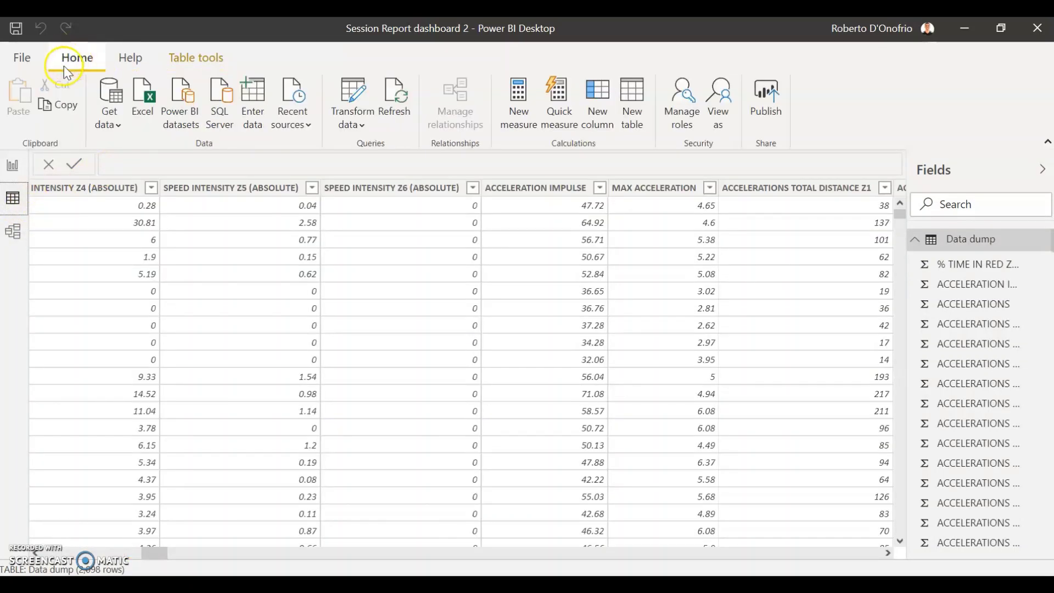
left_click(525, 124)
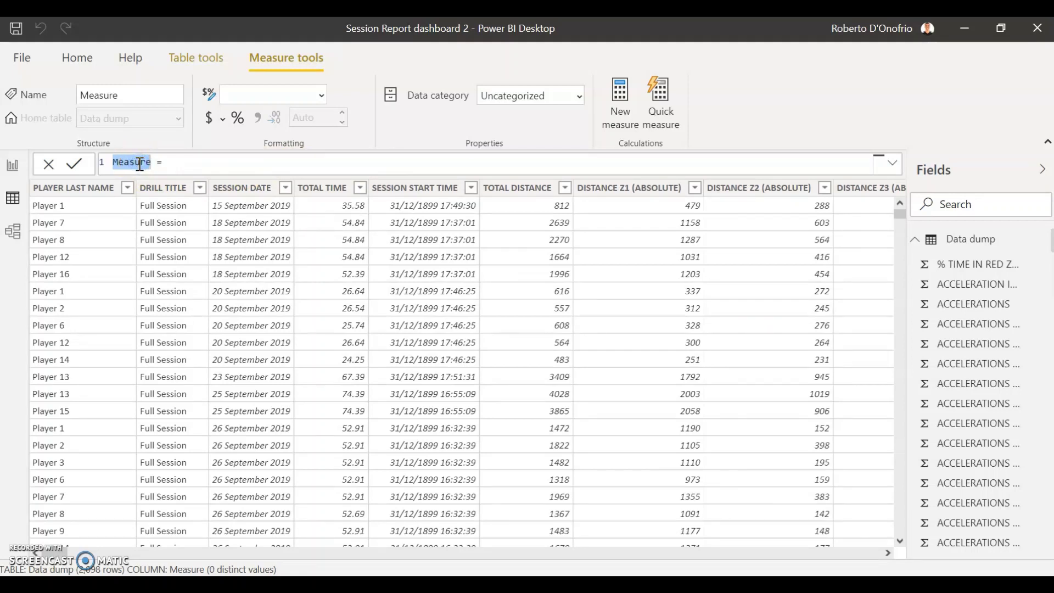
type("Standard Deviation")
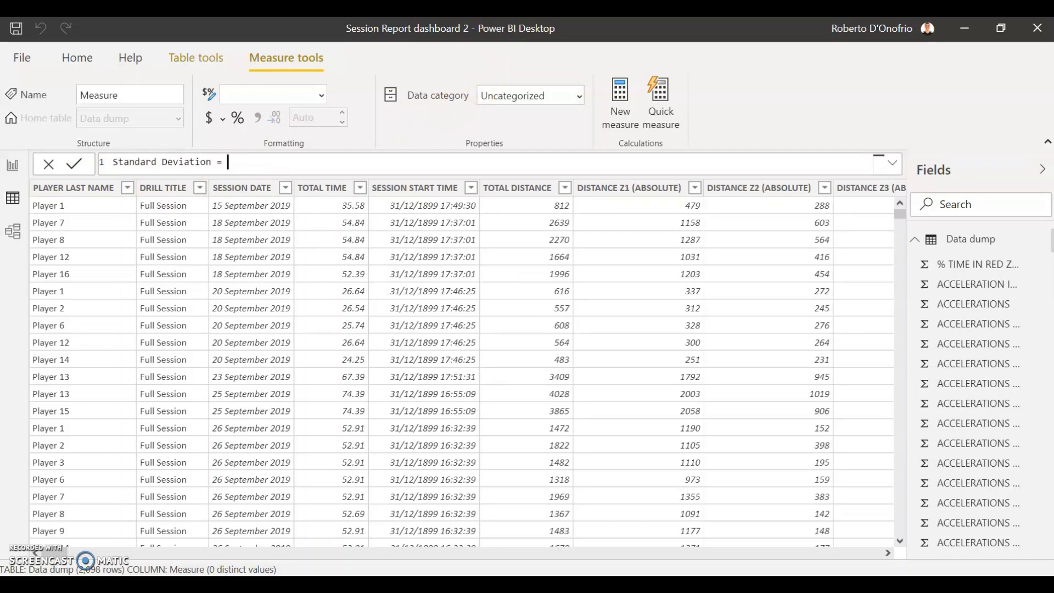
- Begin the Standard Deviation formula with CALCULATE and nest the STDEVX.P function inside it
type("calcul")
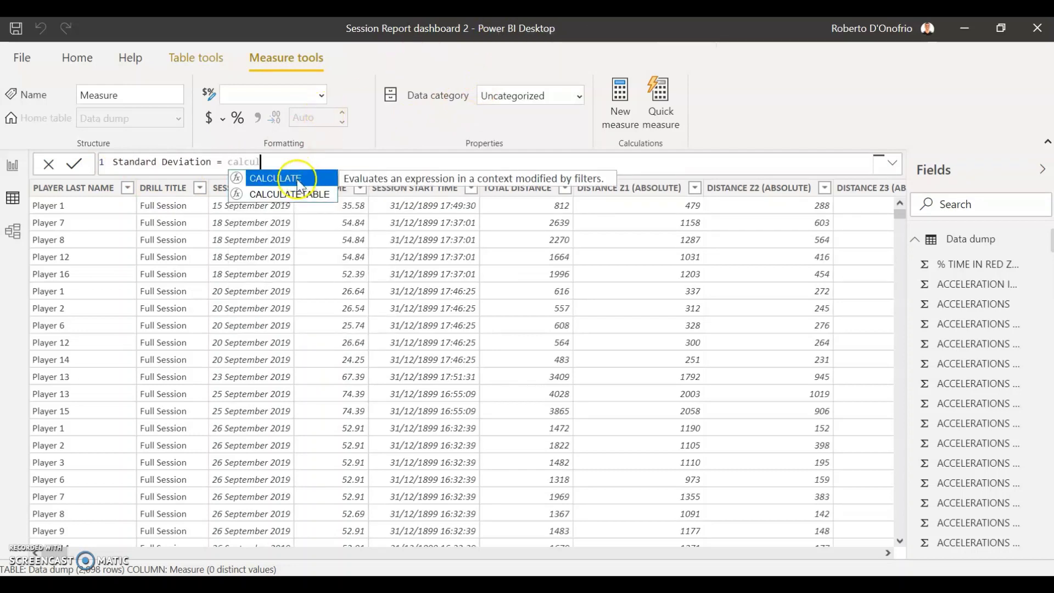
key("Tab")
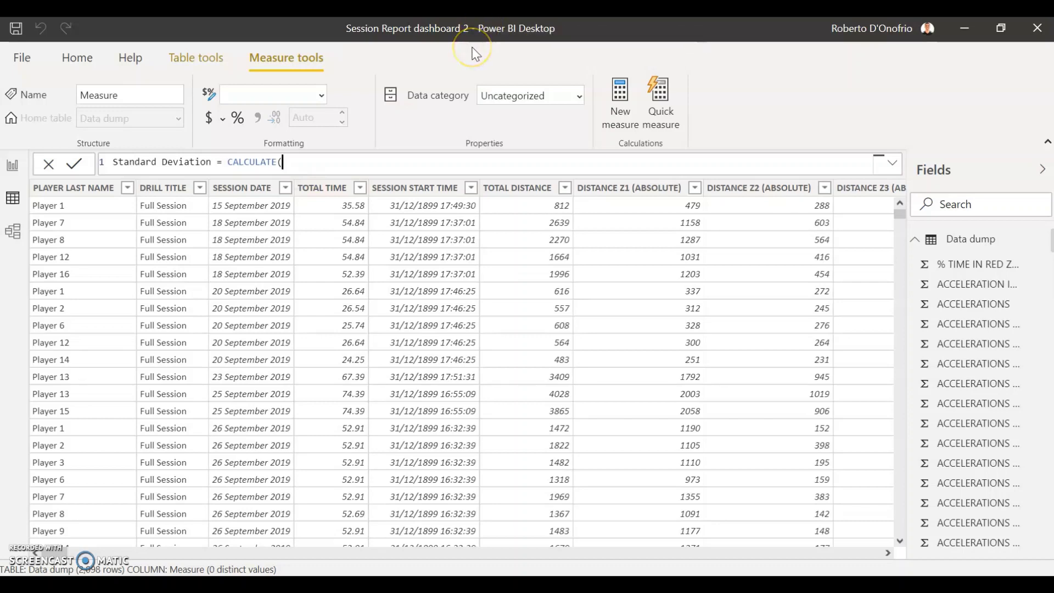
type("stdev")
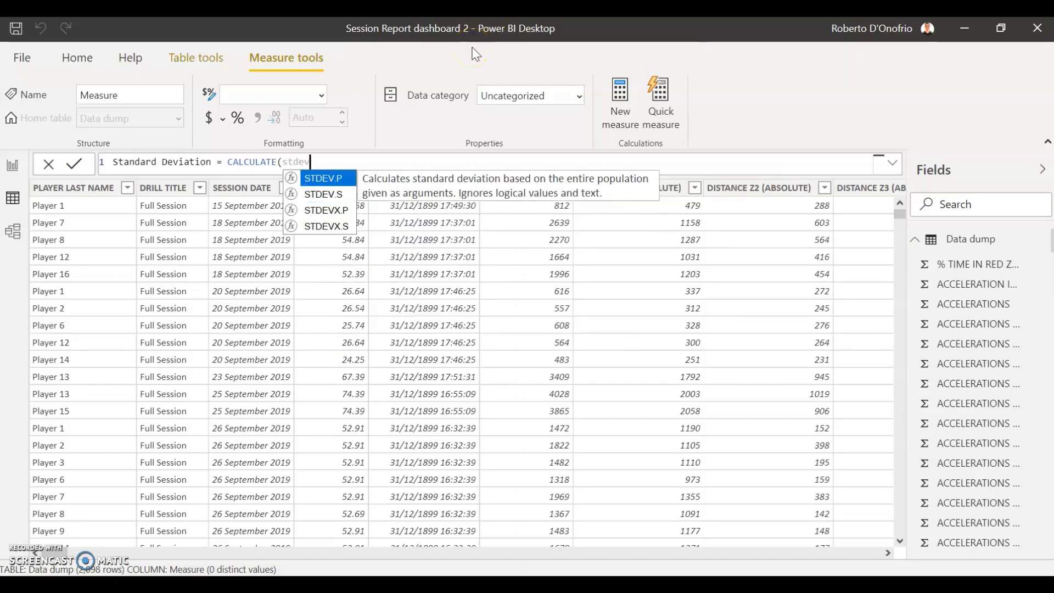
left_click(329, 211)
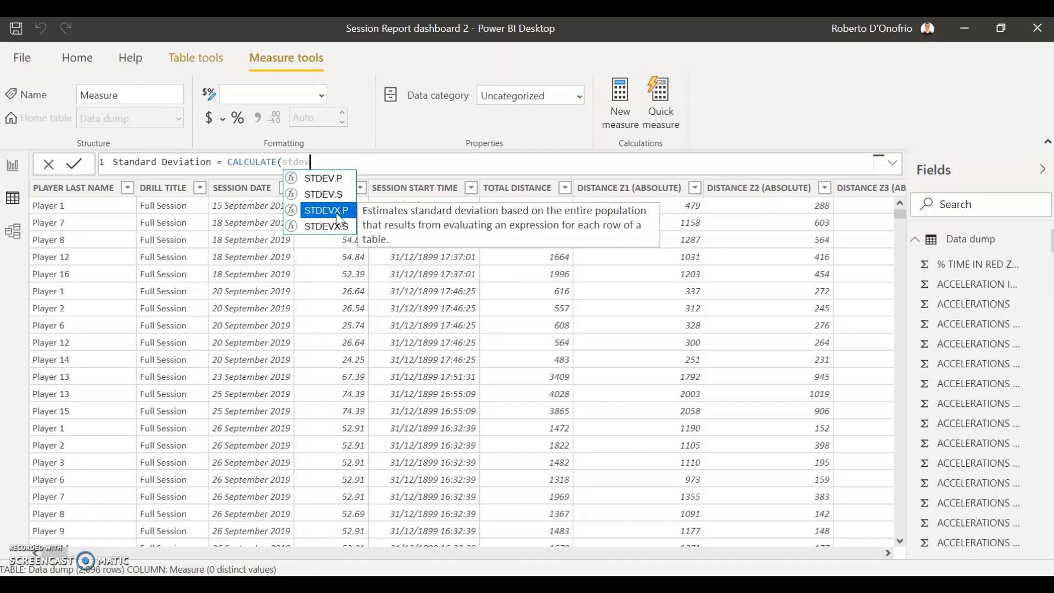
left_click(325, 211)
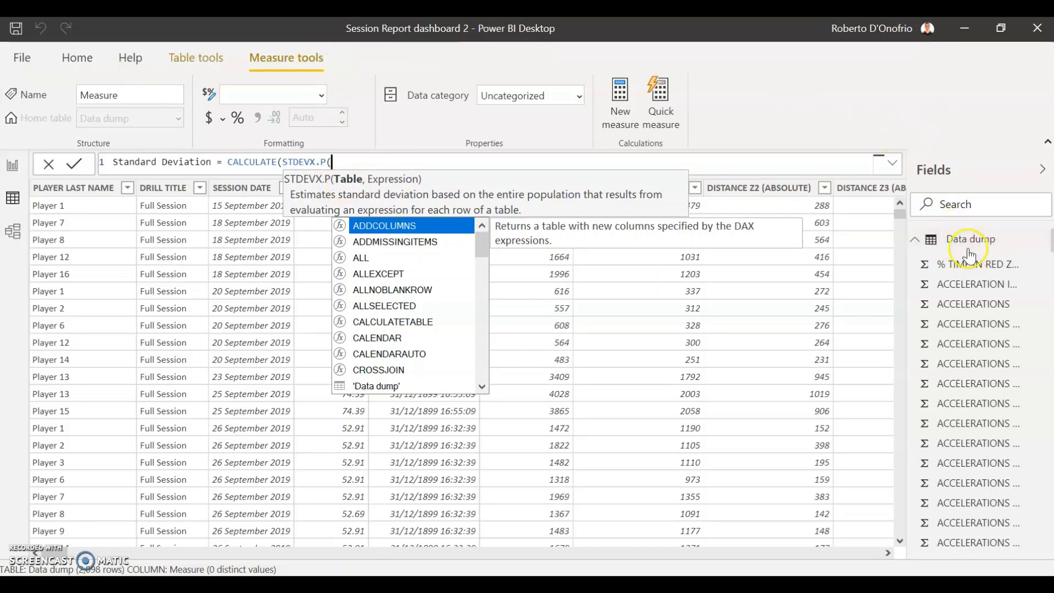
- Complete the STDEVX.P function with the 'Data dump' table and its TOTAL DISTANCE column as the expression
type("data")
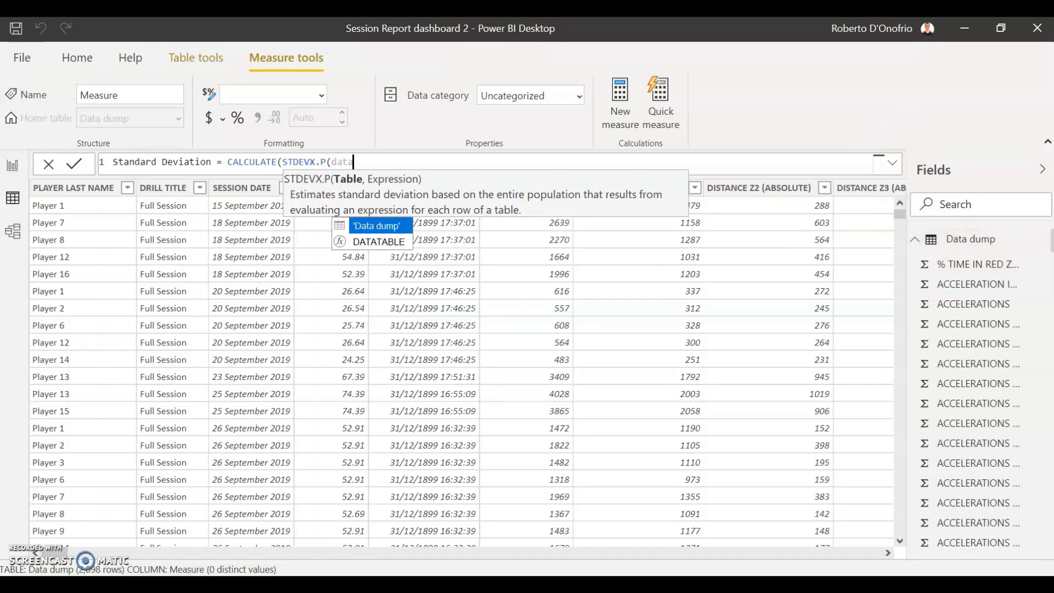
left_click(371, 225)
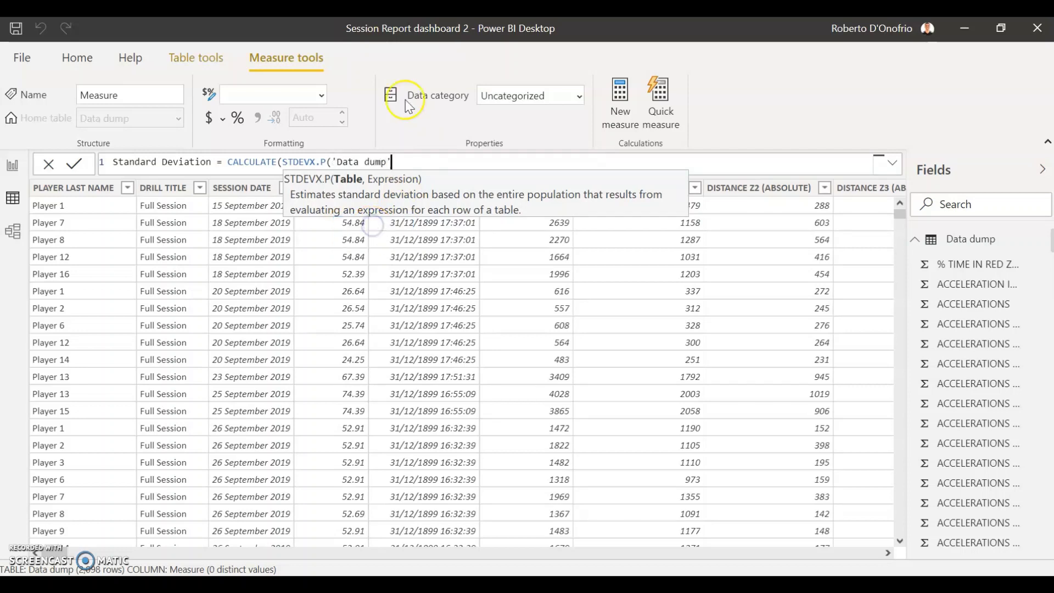
type(",")
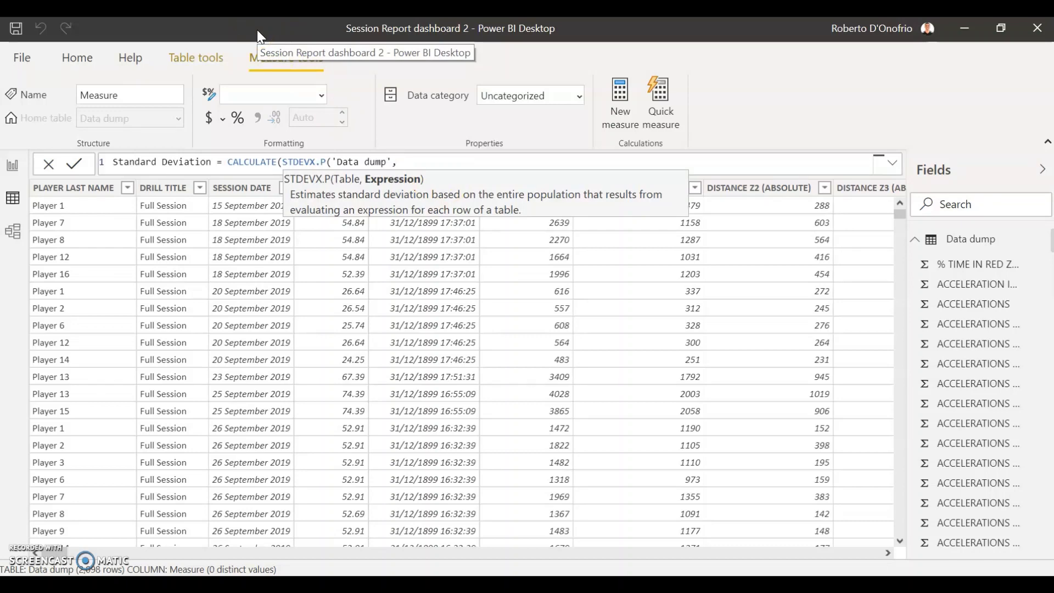
type("t")
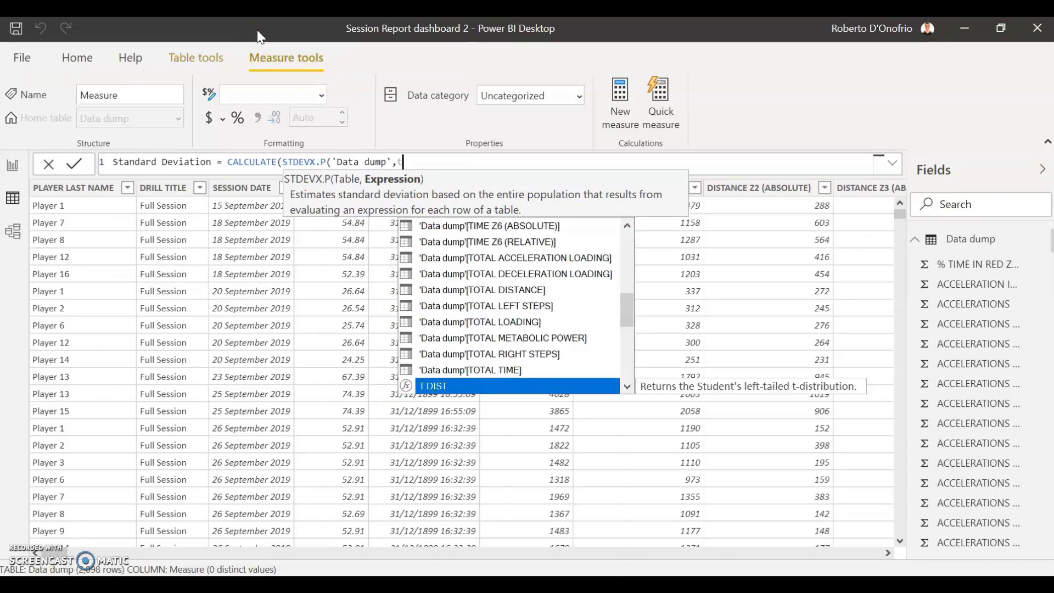
type("otal")
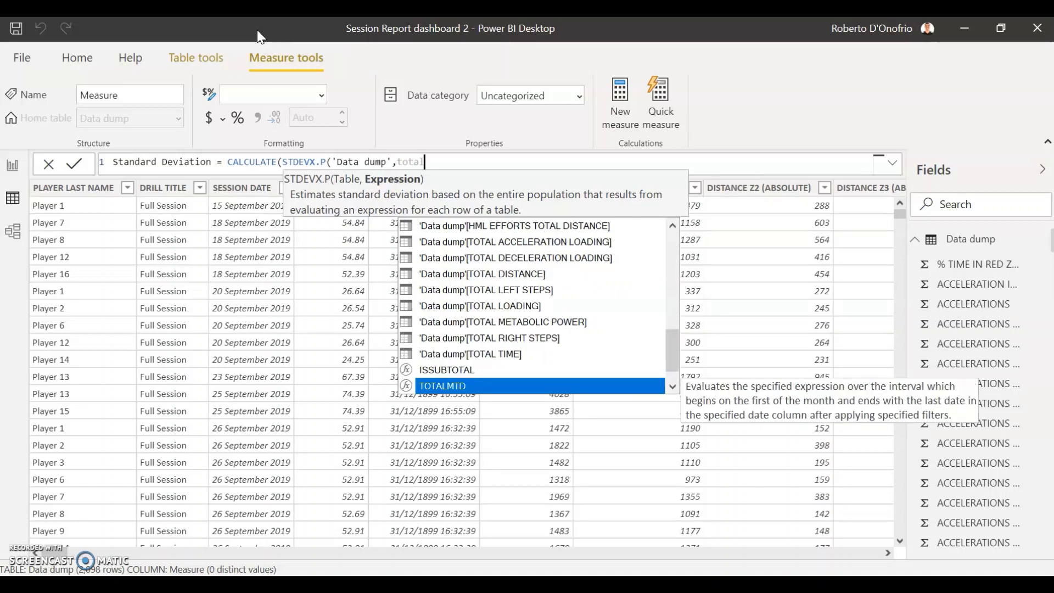
type(" distance")
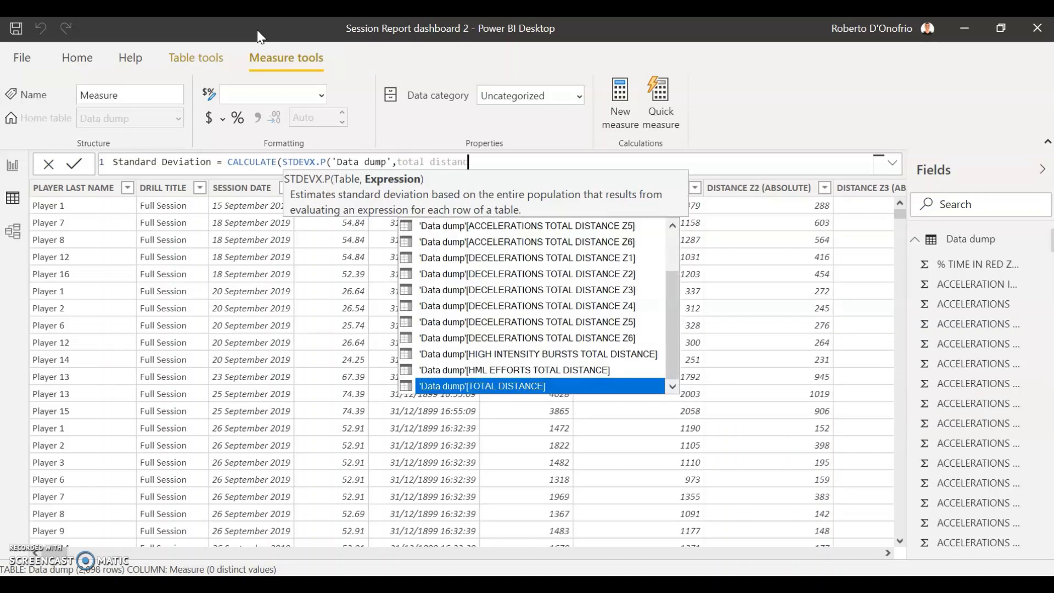
left_click(422, 386)
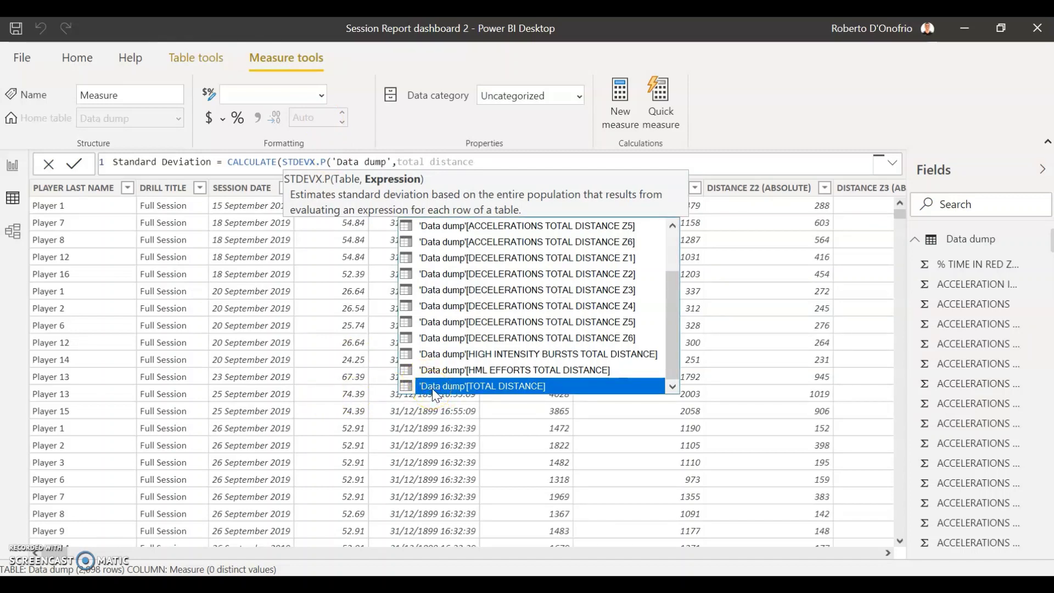
left_click(447, 388)
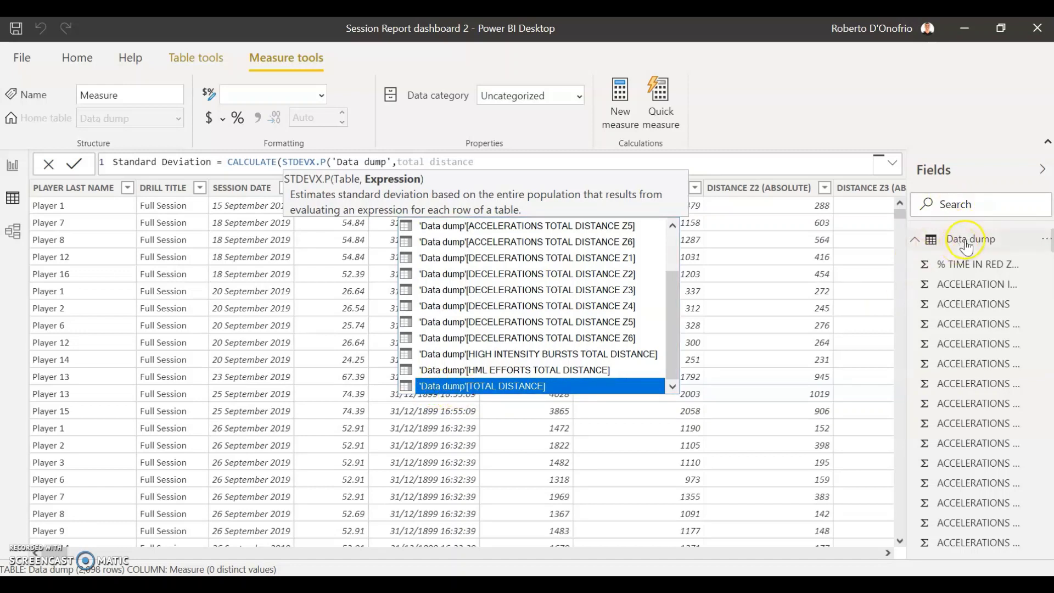
left_click(492, 386)
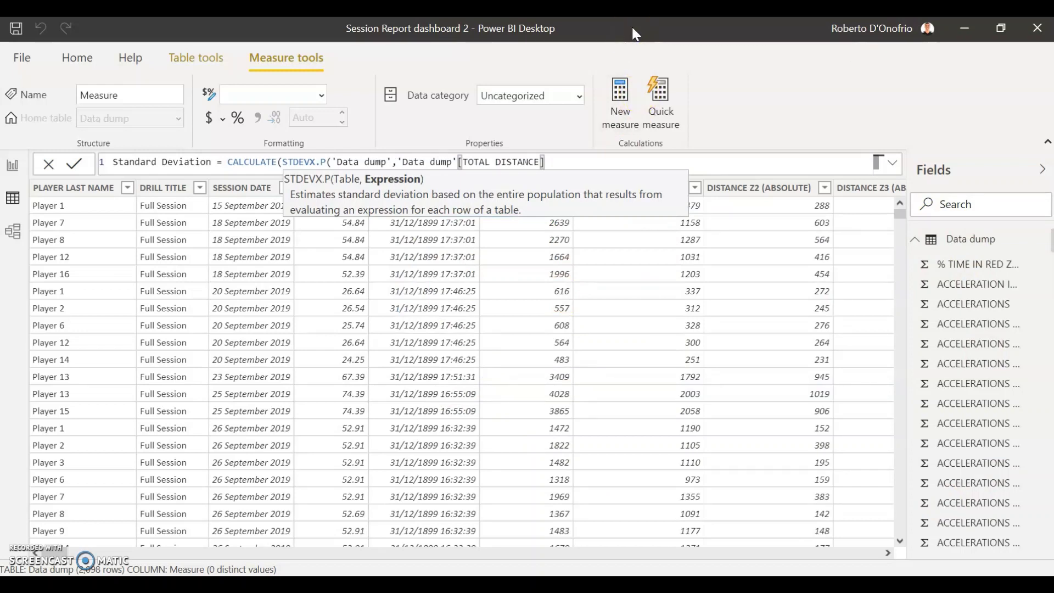
type(")")
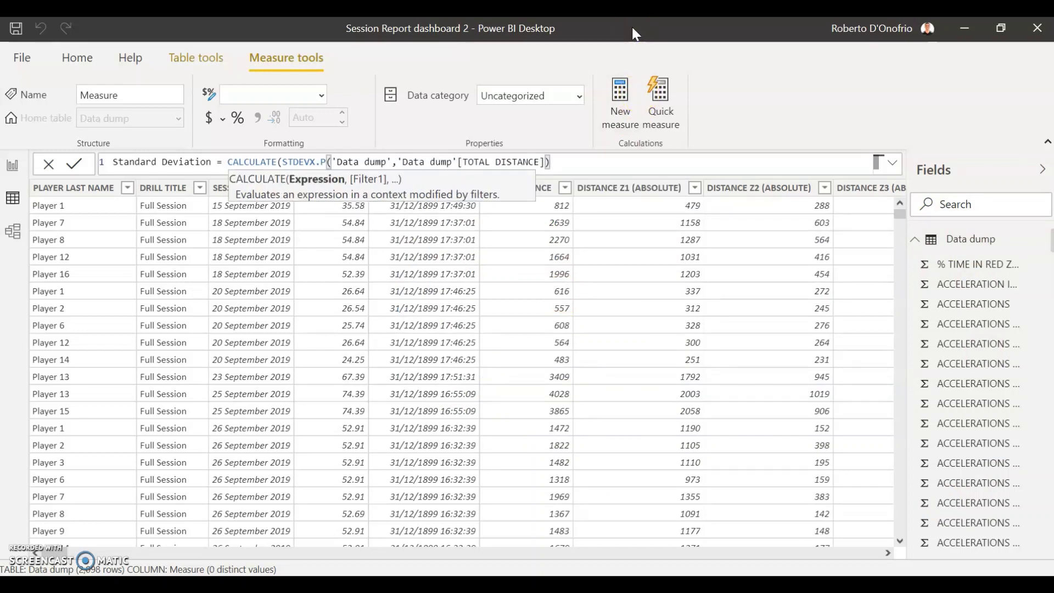
- Add ALLSELECTED() as the CALCULATE filter, close the formula and commit the Standard Deviation measure
type(",")
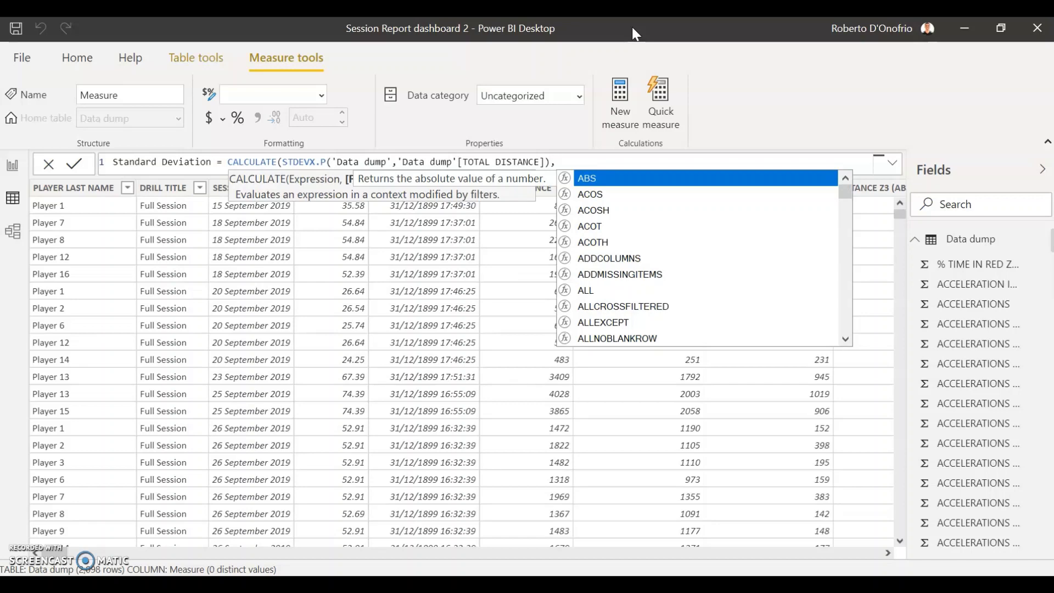
type("all")
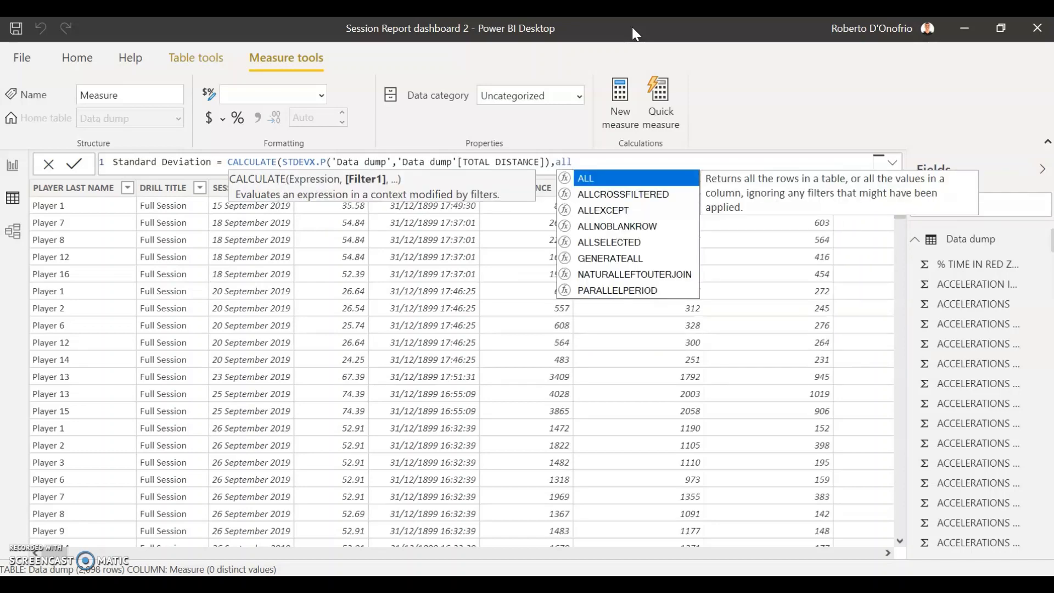
type("sel")
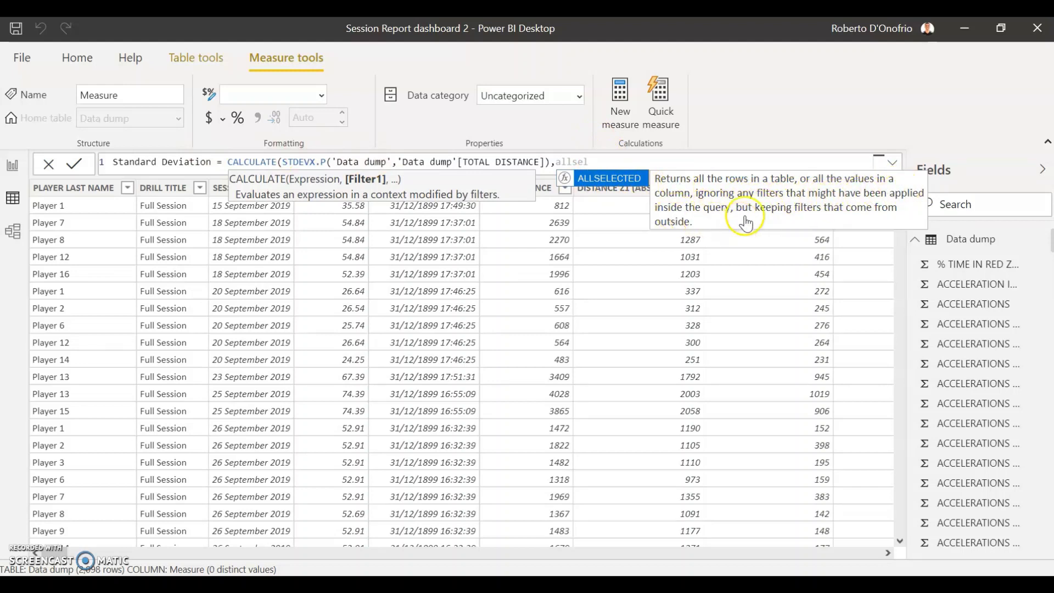
left_click(607, 177)
left_click(597, 178)
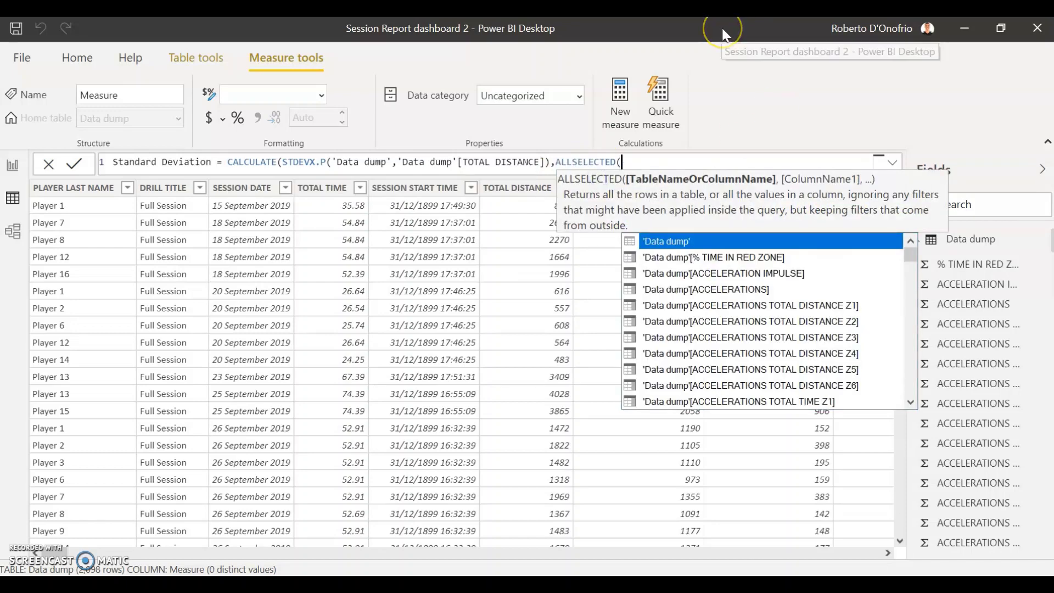
type("))")
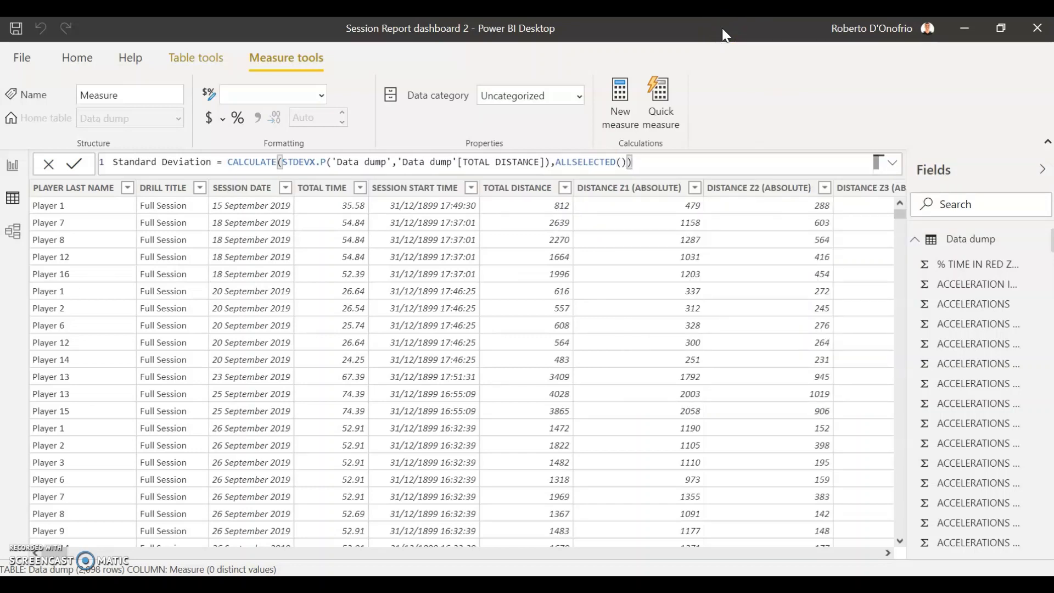
key("Return")
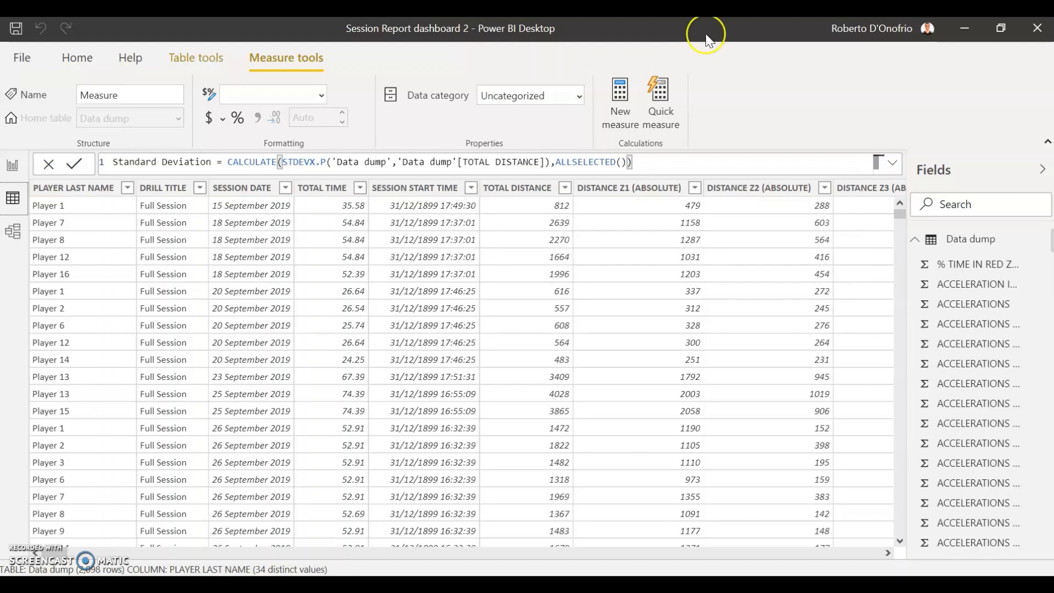
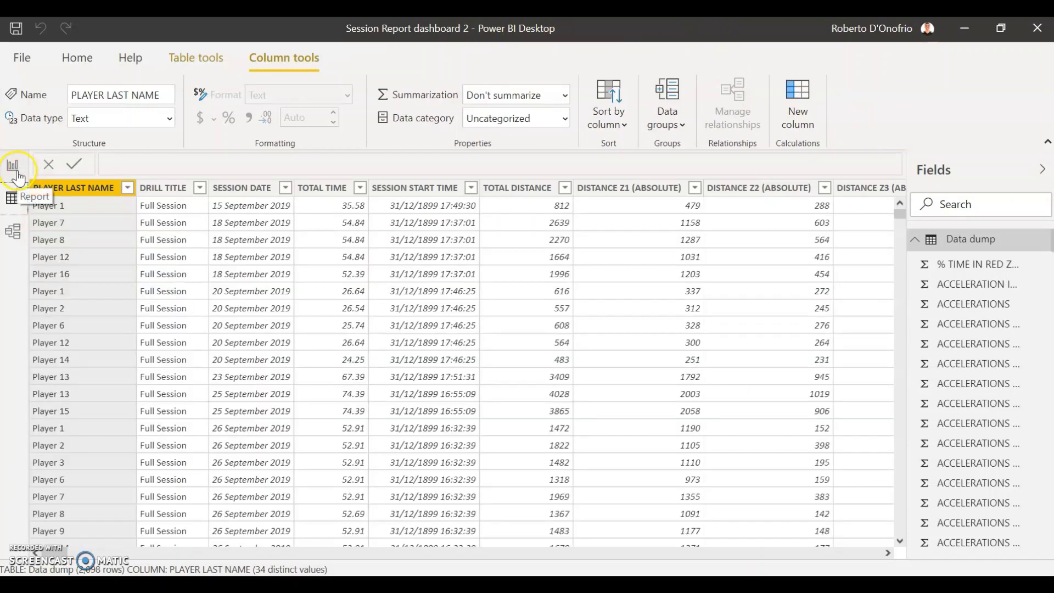
- In the report view, convert the Total Distance chart into a table and add the Standard Deviation measure to it
left_click(13, 165)
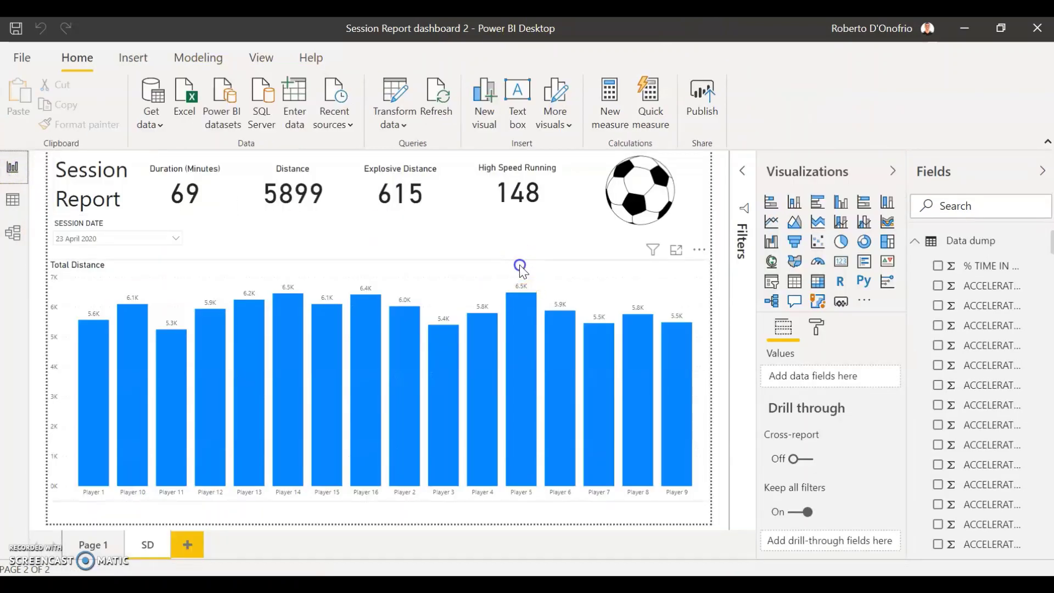
left_click(519, 268)
left_click(796, 283)
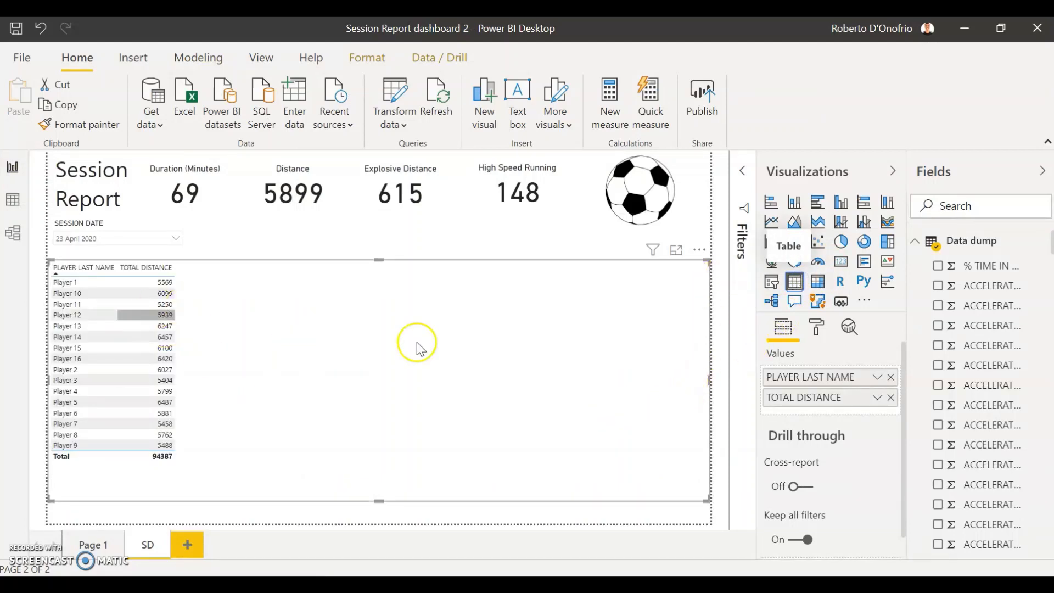
left_click(981, 203)
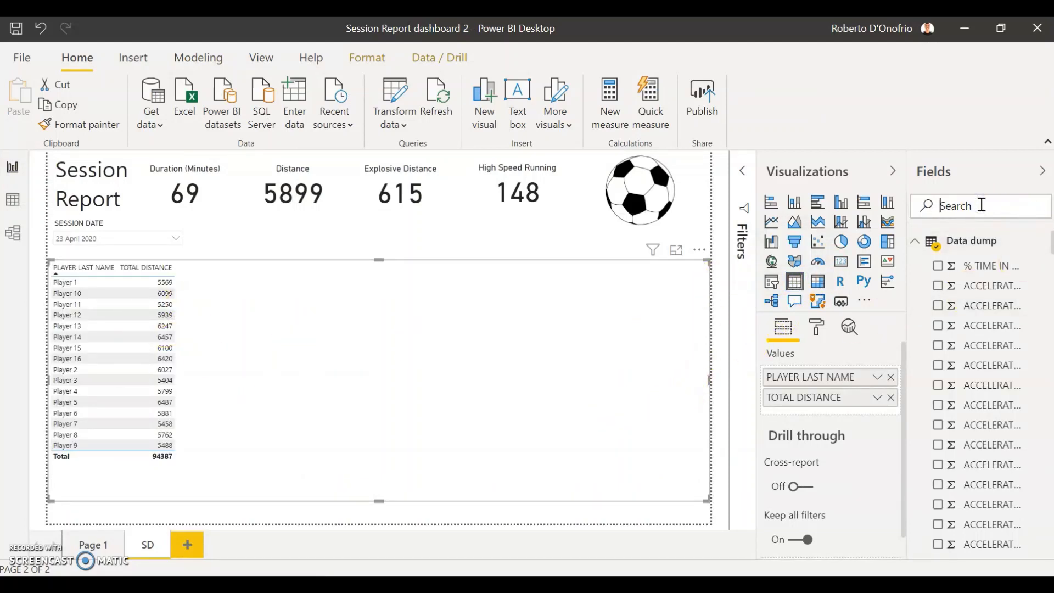
type("standard de")
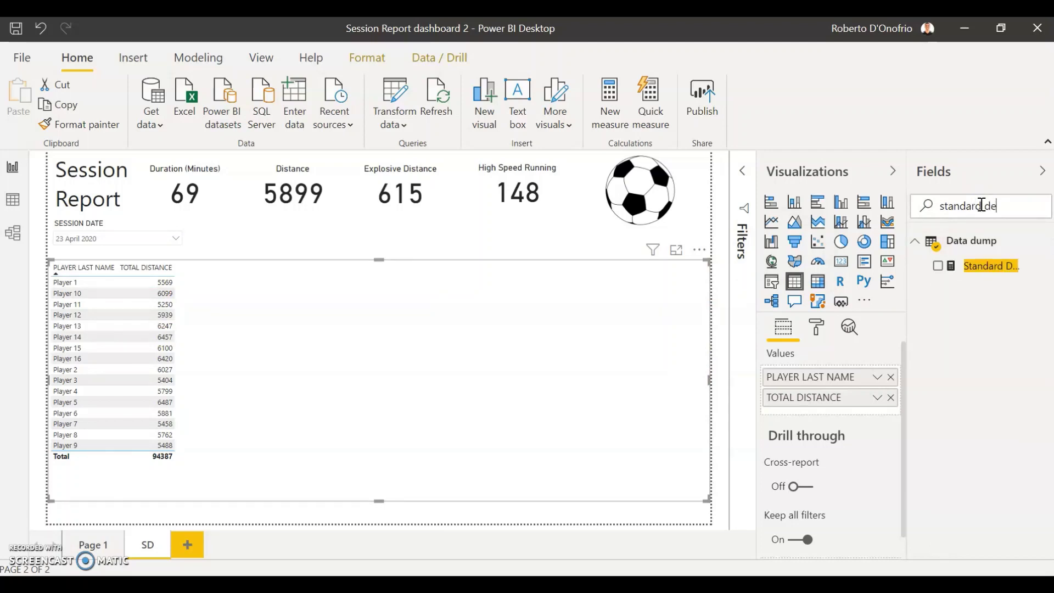
left_click(938, 266)
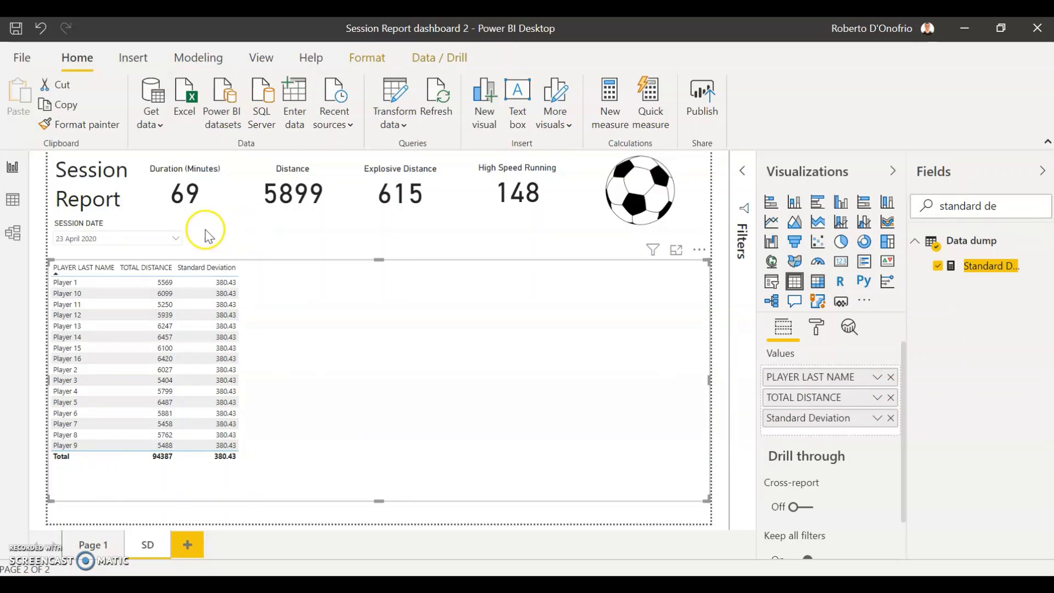
- Remove Standard Deviation from the table visual and convert it to a line and clustered column chart
left_click(890, 418)
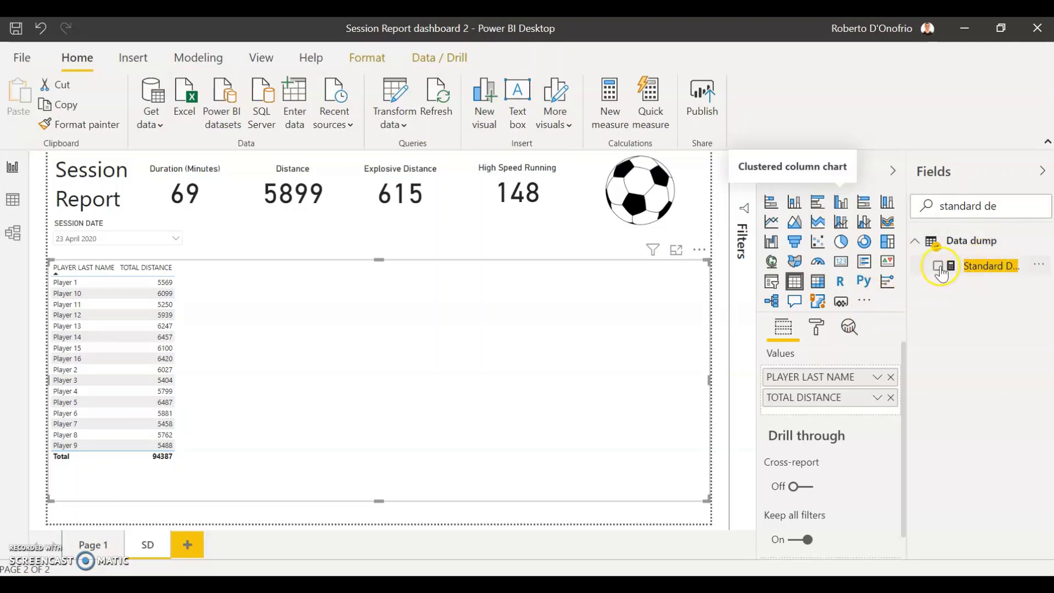
left_click(862, 226)
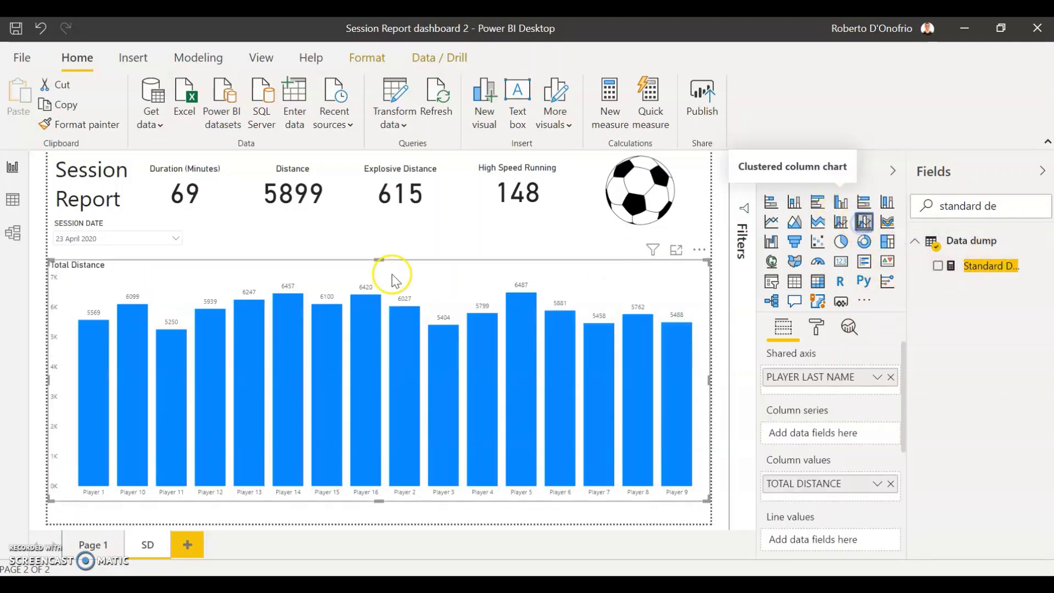
- Create another new measure from the data view and name it Average
left_click(12, 202)
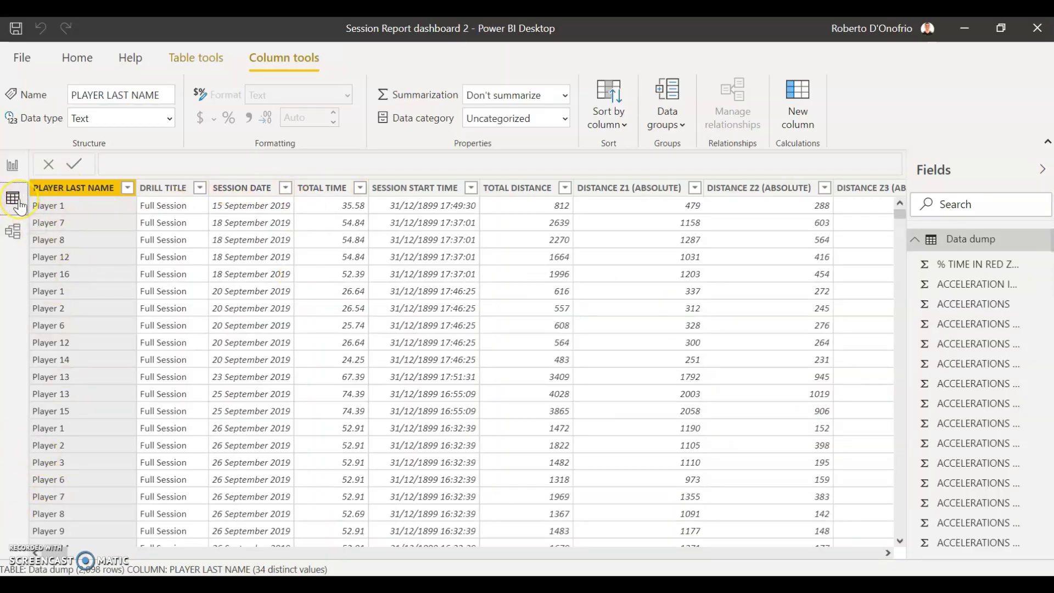
left_click(65, 59)
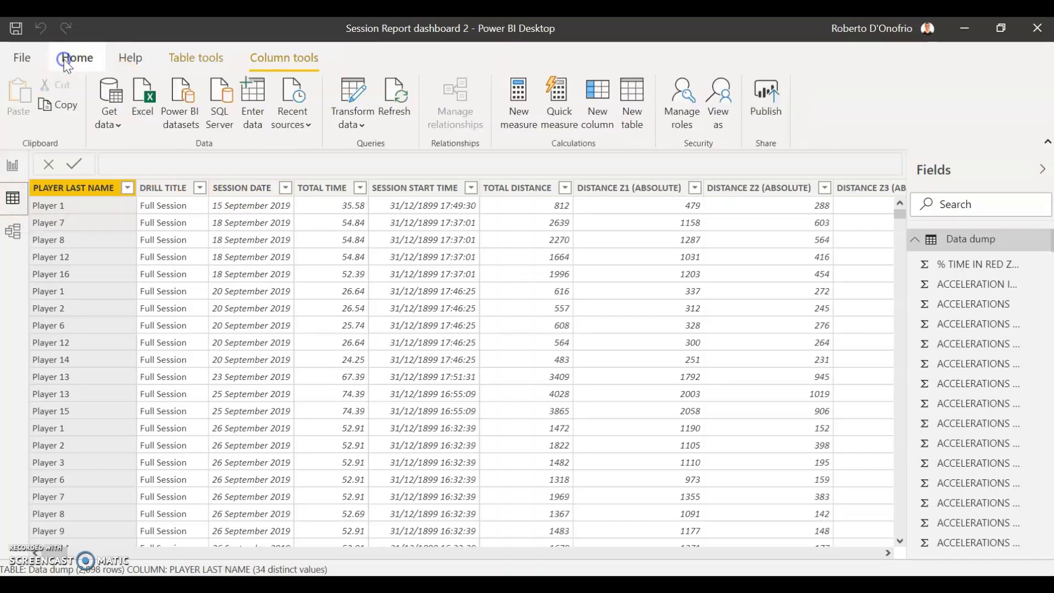
left_click(513, 114)
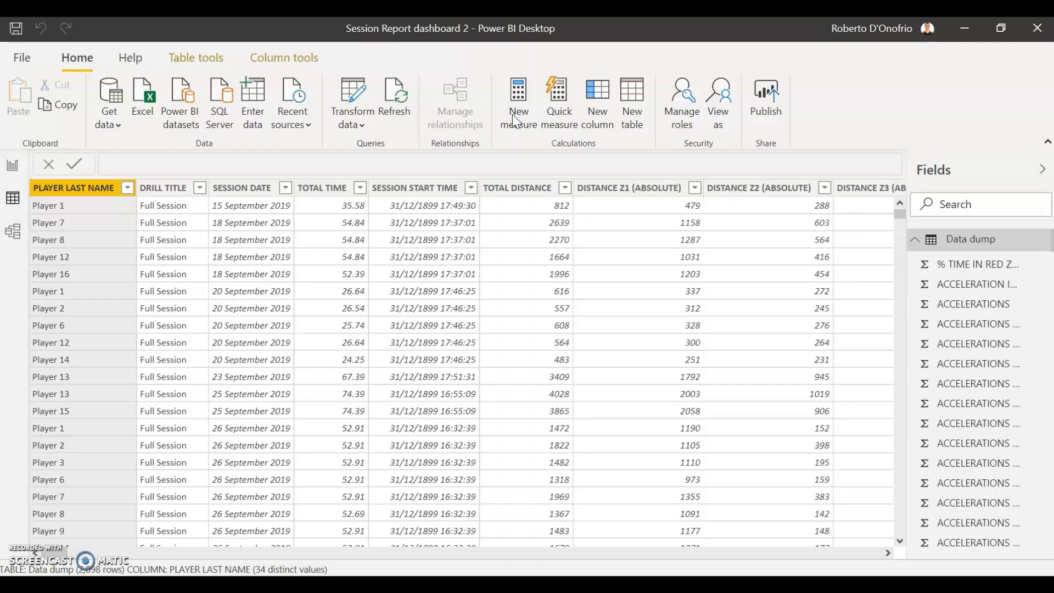
triple_click(137, 161)
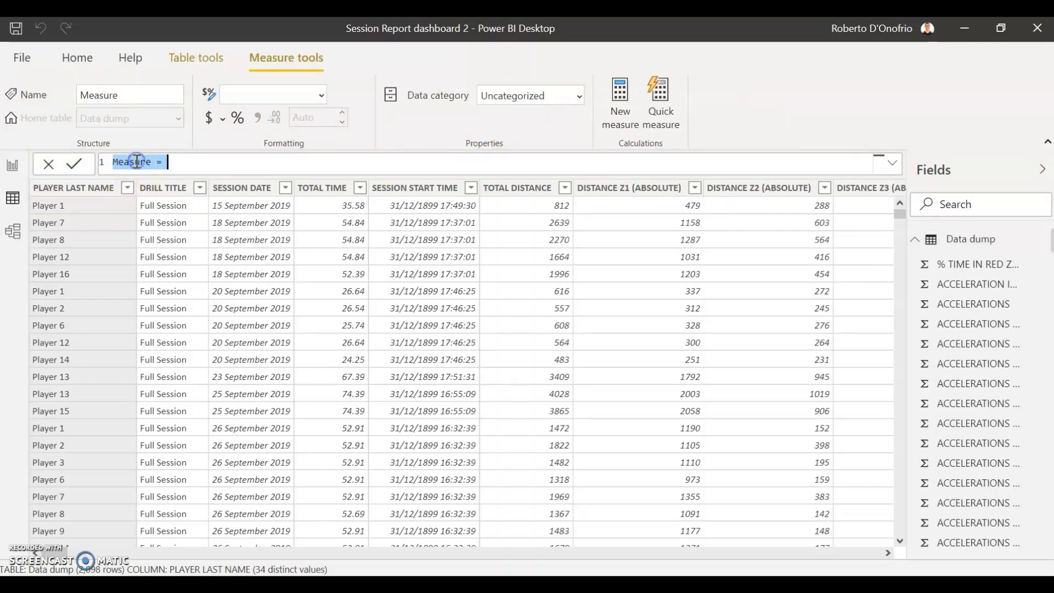
double_click(136, 161)
type("A")
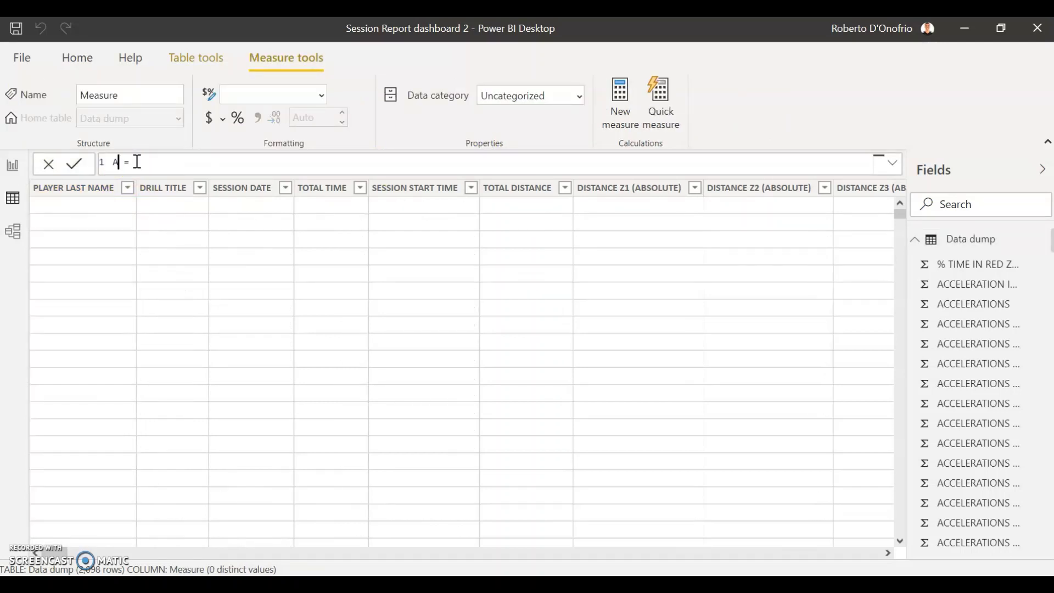
type("vergae")
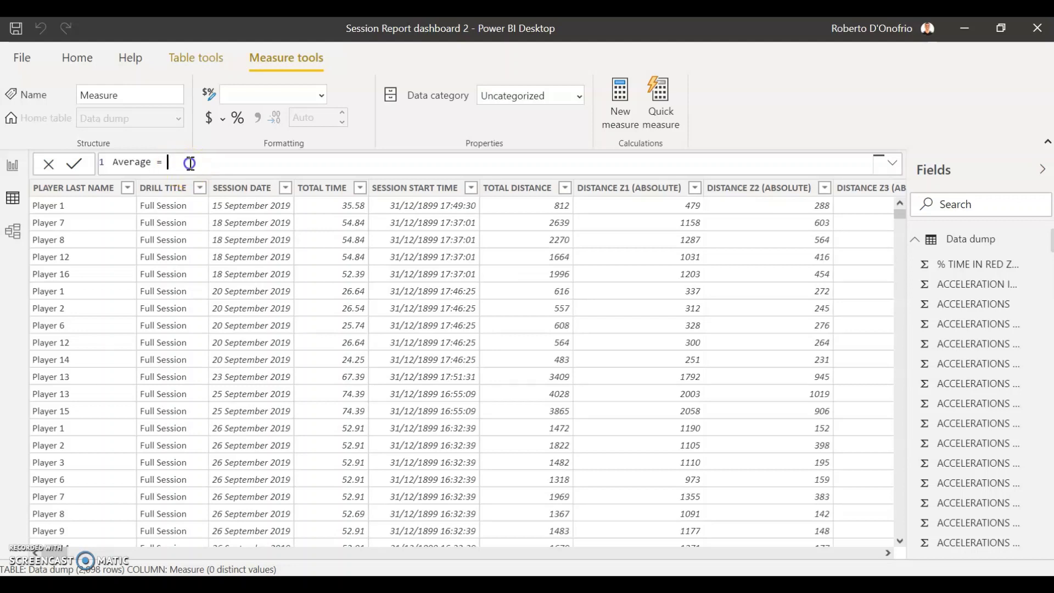
- Begin the Average measure's formula with CALCULATE, using AVERAGE of 'Data dump'[TOTAL DISTANCE] as its expression
left_click(318, 163)
type("calc")
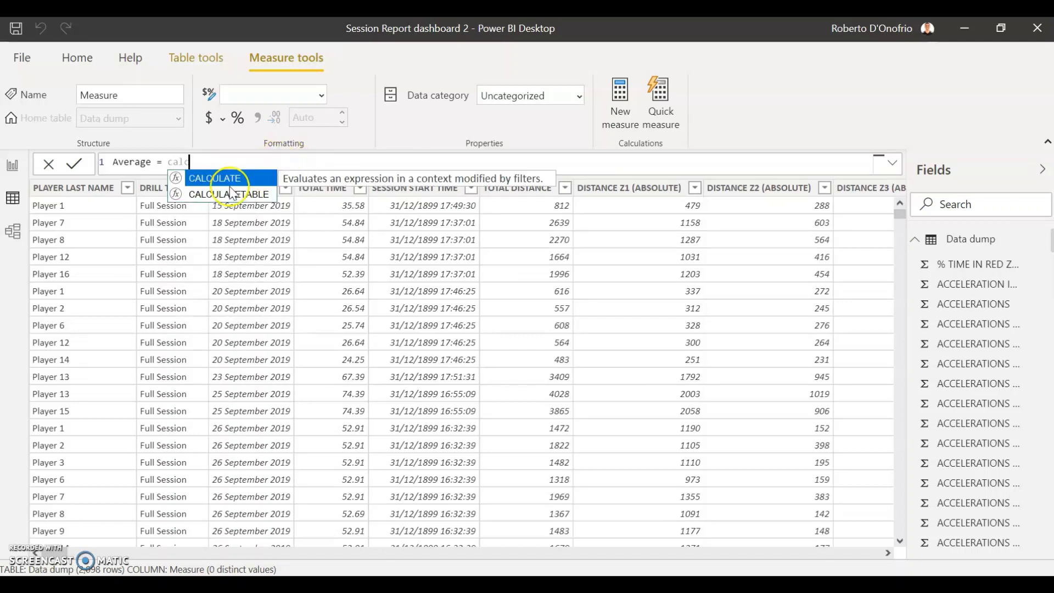
key("Tab")
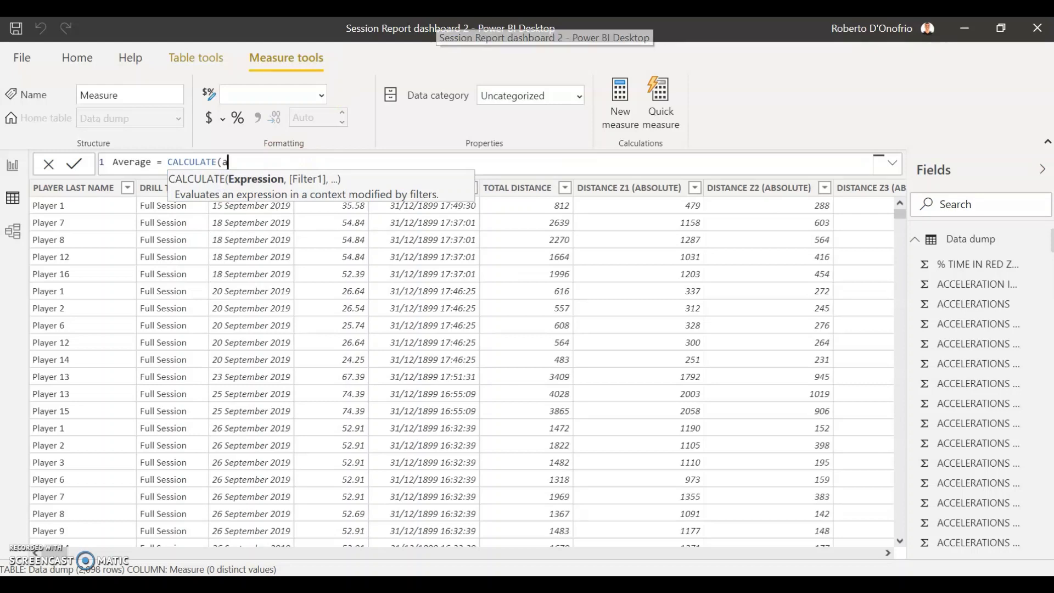
type("av")
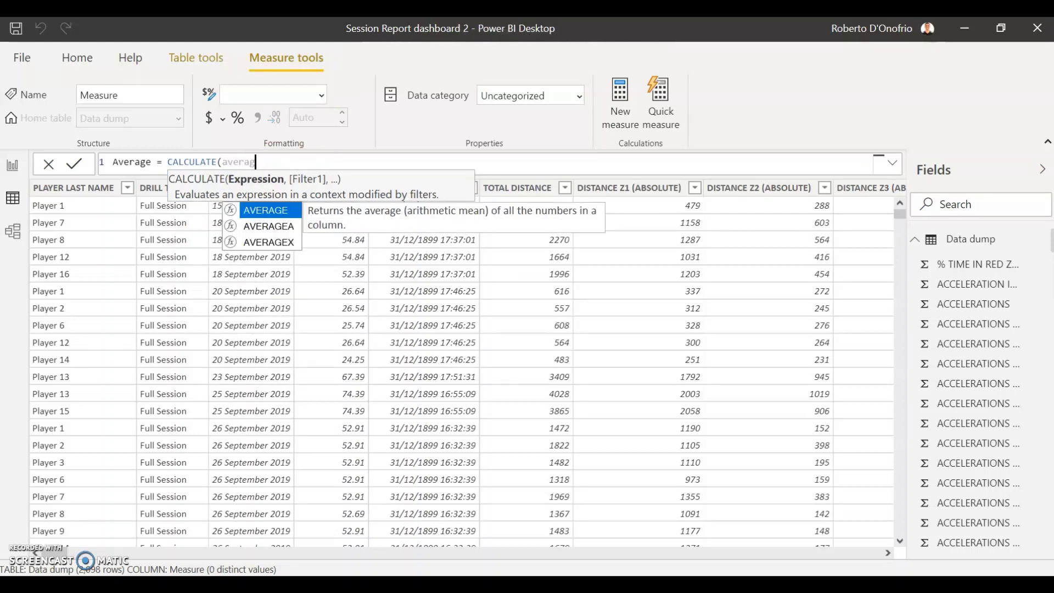
type("erag")
left_click(265, 210)
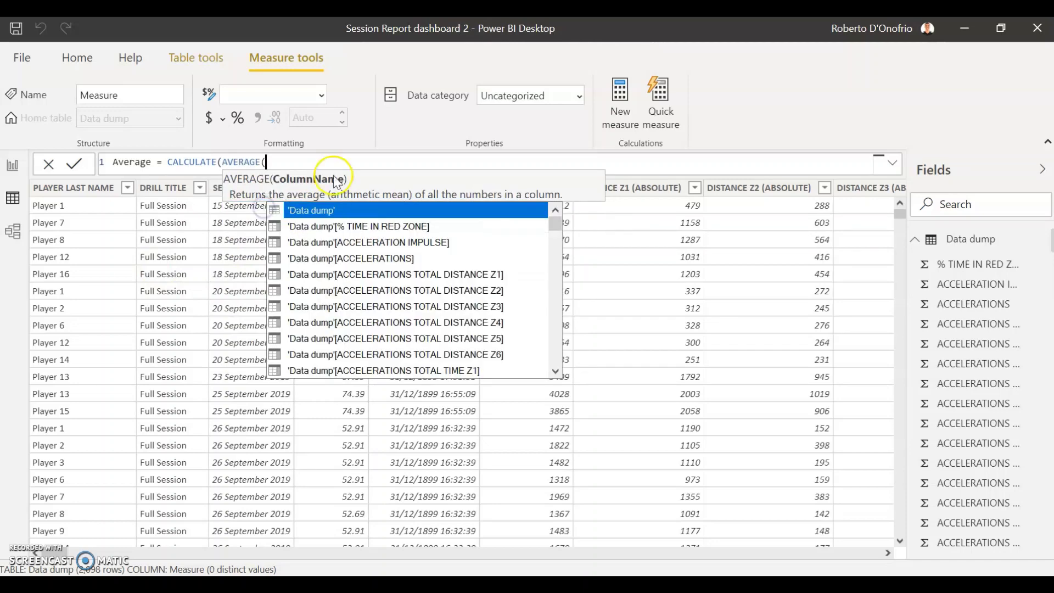
type("tot")
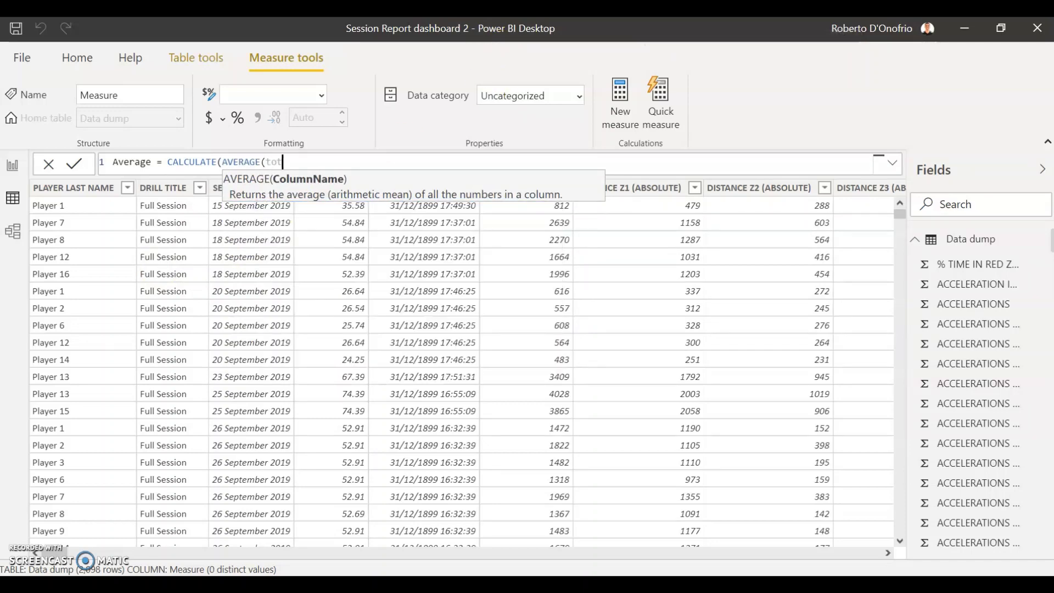
type("al distan")
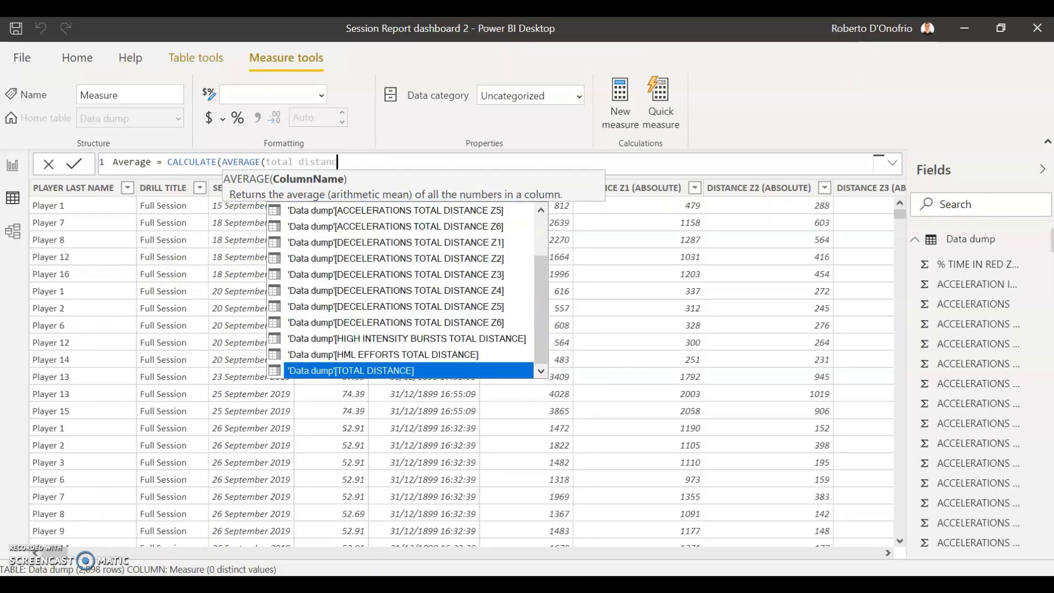
type("c")
left_click(377, 370)
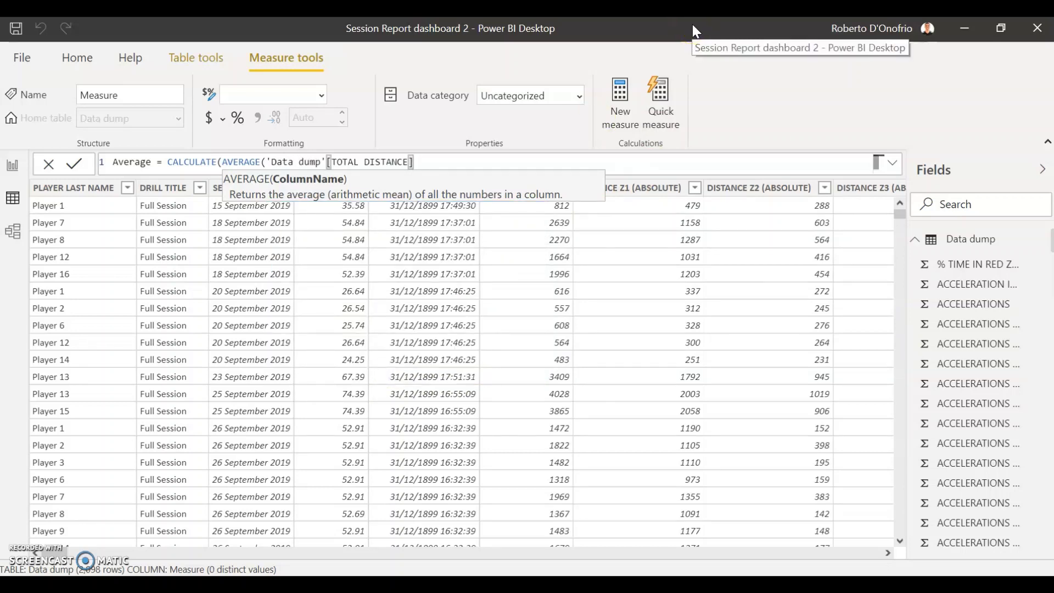
- Close the AVERAGE expression, add ALLSELECTED() as the CALCULATE filter and commit the Average measure
type("),")
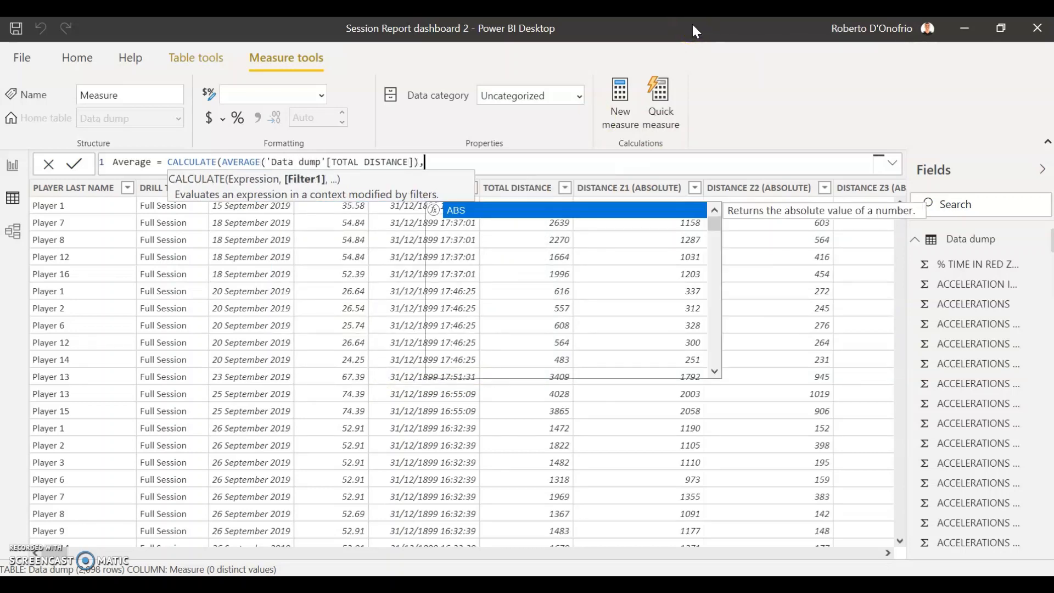
type("al")
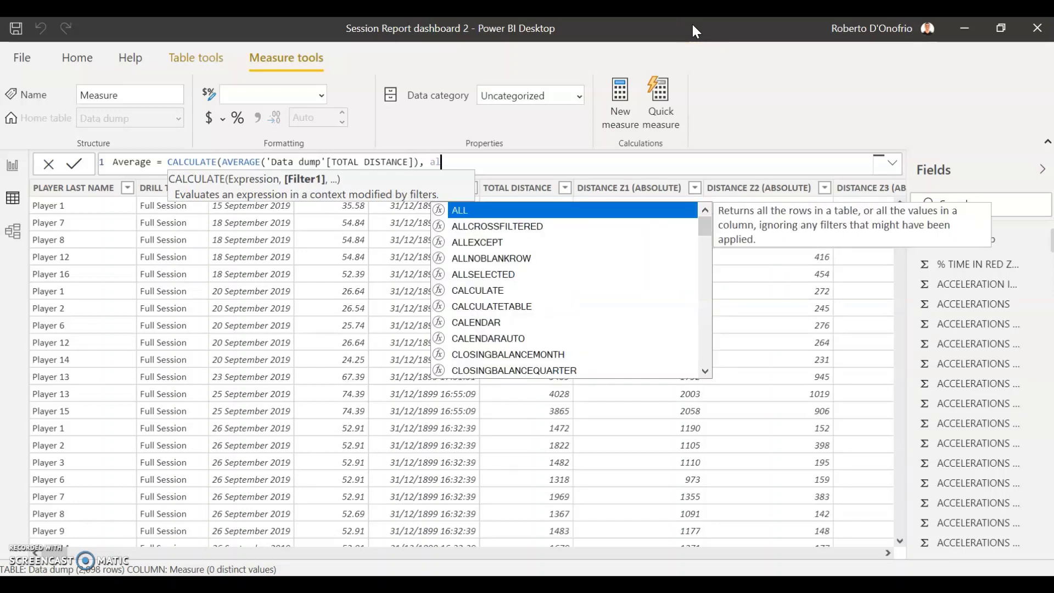
type("lse")
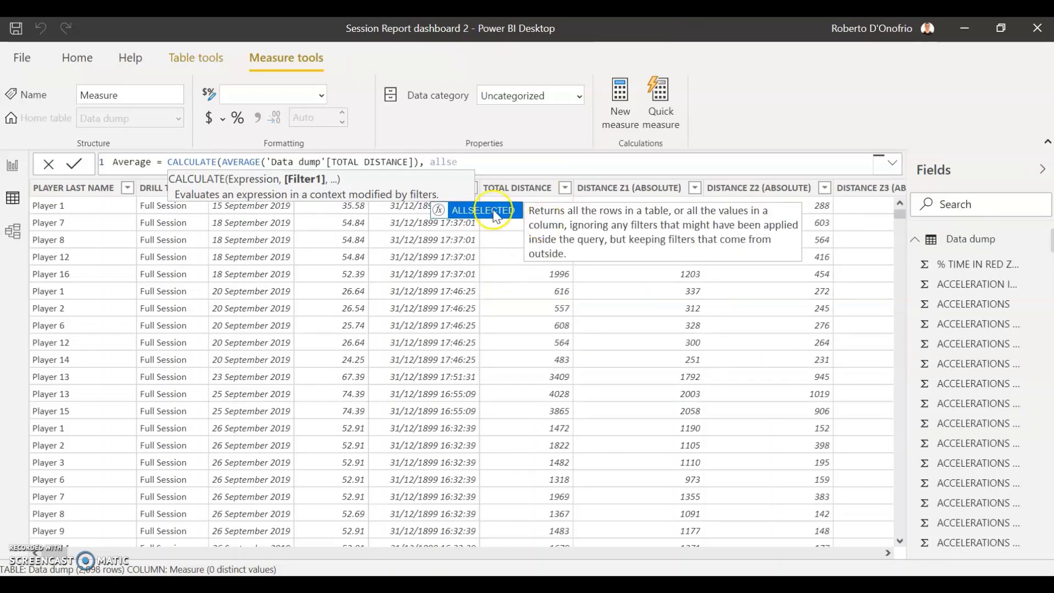
key("Tab")
type("))")
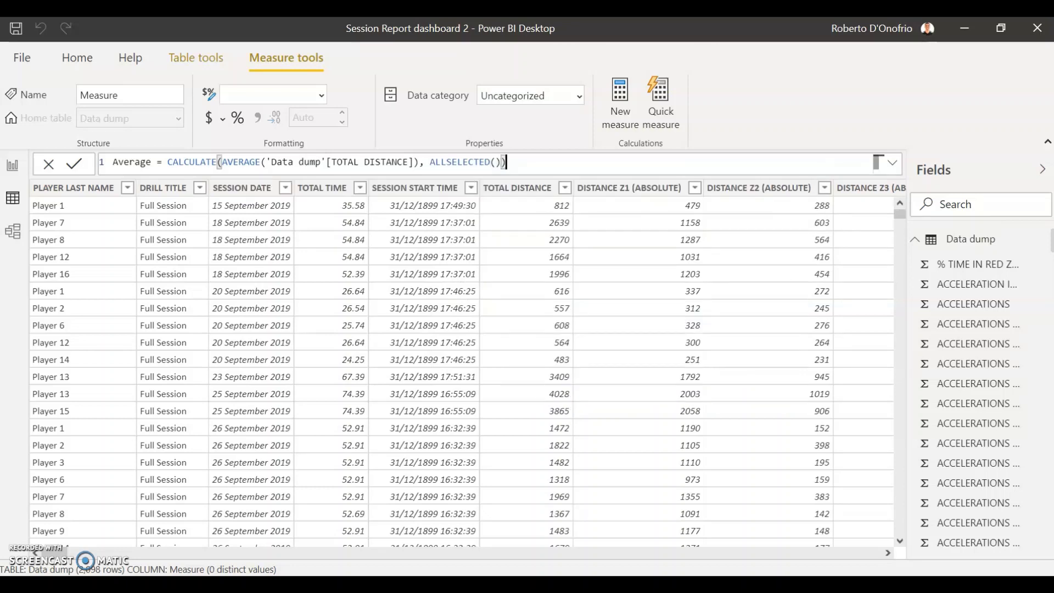
key("Return")
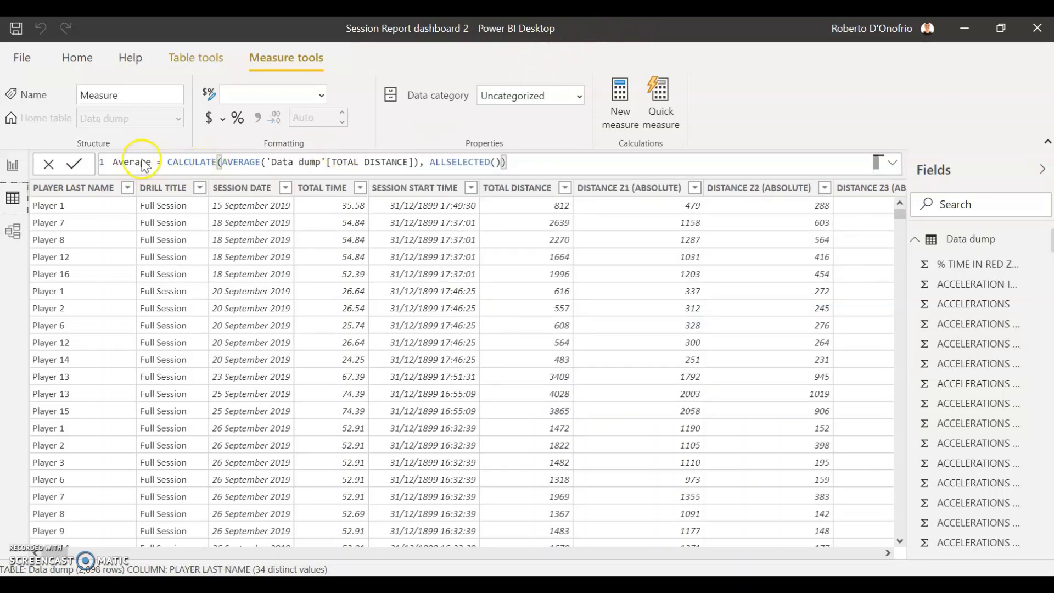
- Create a new measure named Ymax and start its formula with the CALCULATE function
left_click(87, 60)
left_click(521, 106)
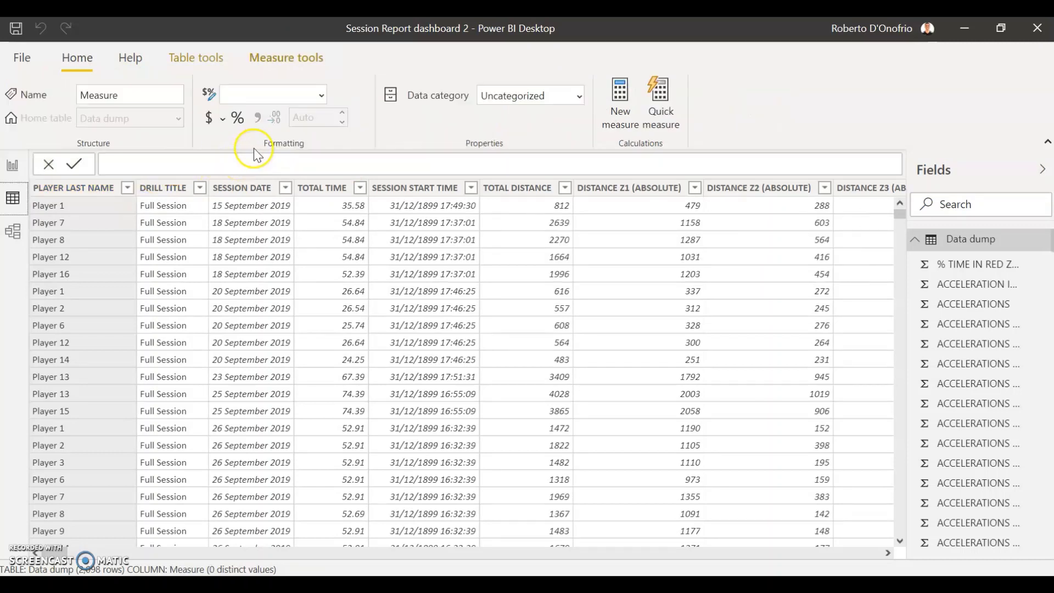
double_click(130, 162)
type("Ymax")
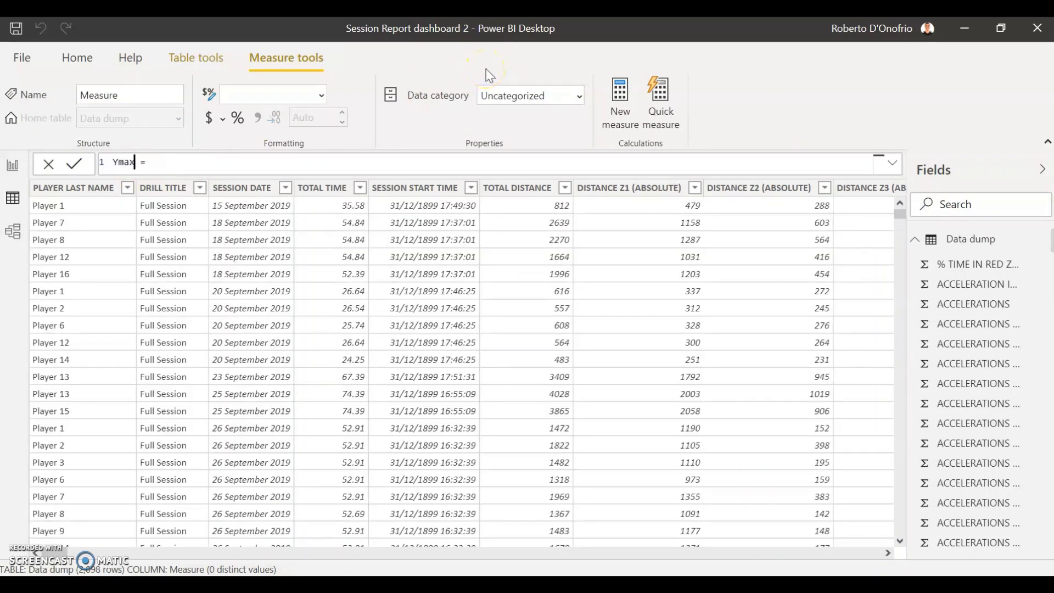
left_click(299, 163)
type("c")
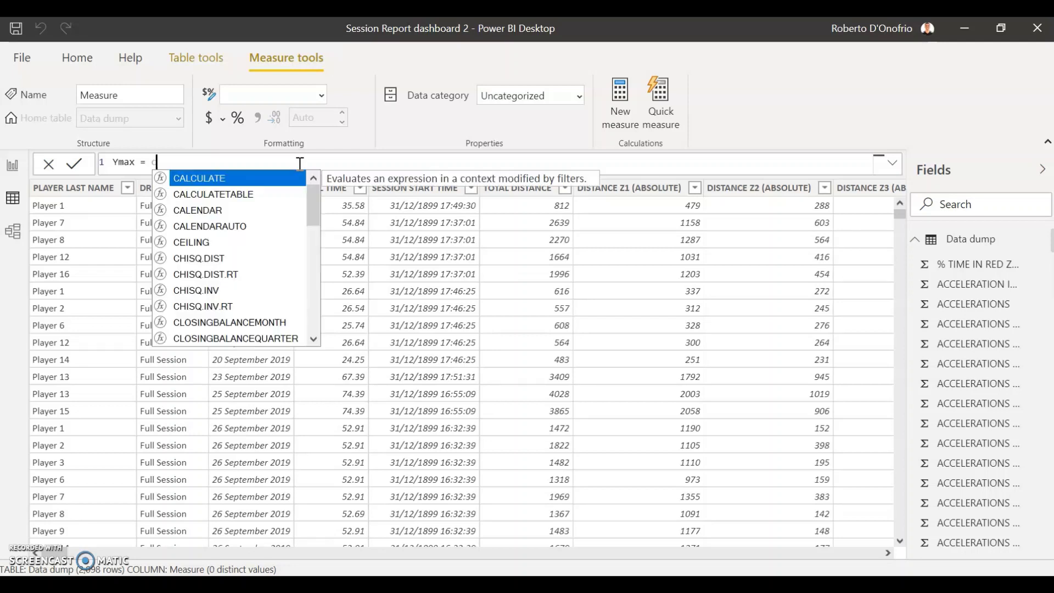
type("alcu")
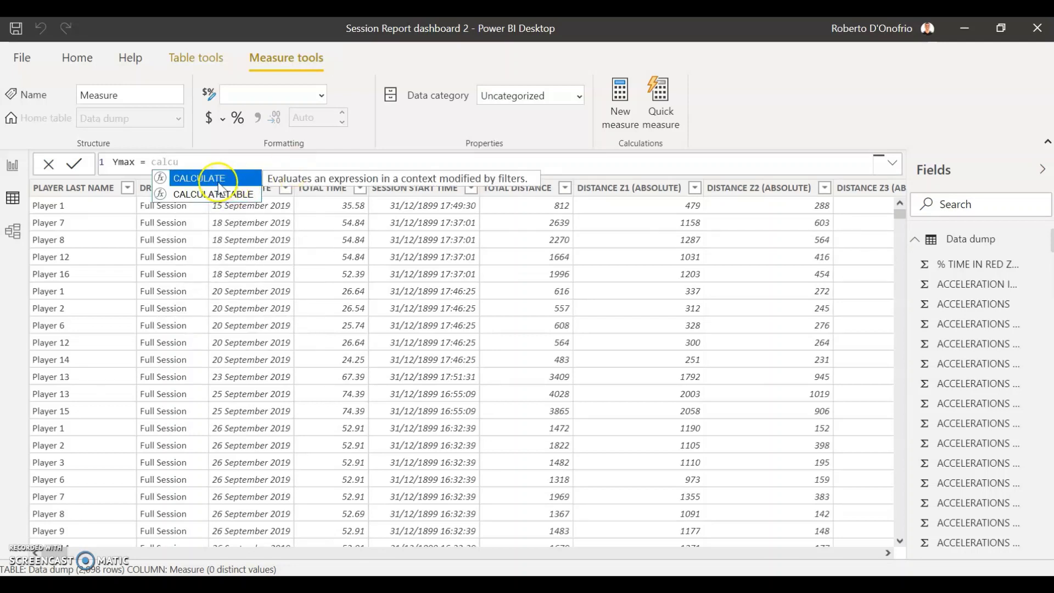
double_click(203, 177)
left_click(259, 165)
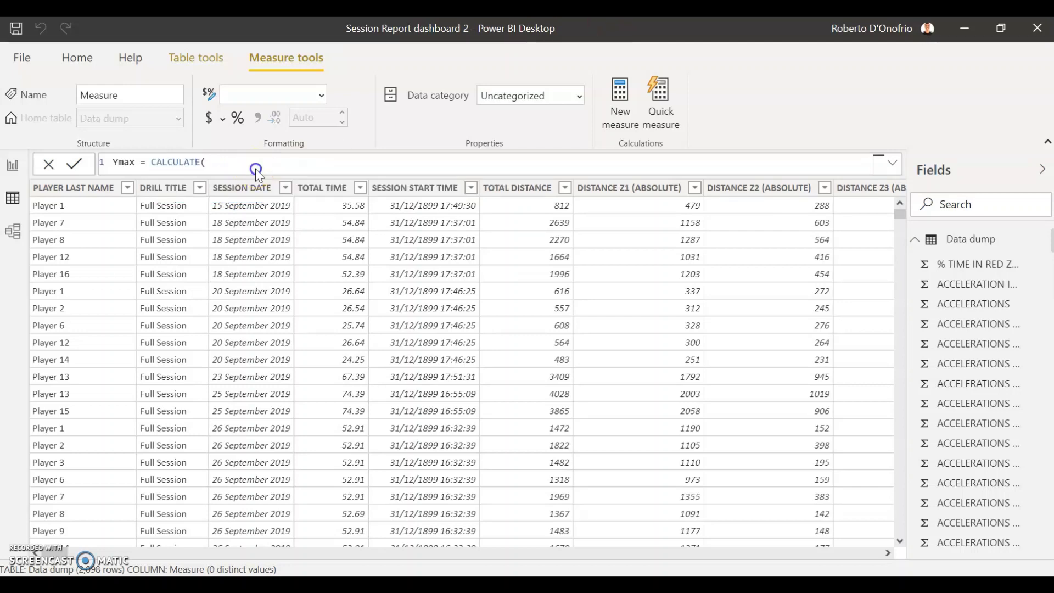
- Enter [Average]+[Standard Deviation] as the CALCULATE expression of the Ymax measure
left_click(390, 163)
type("average")
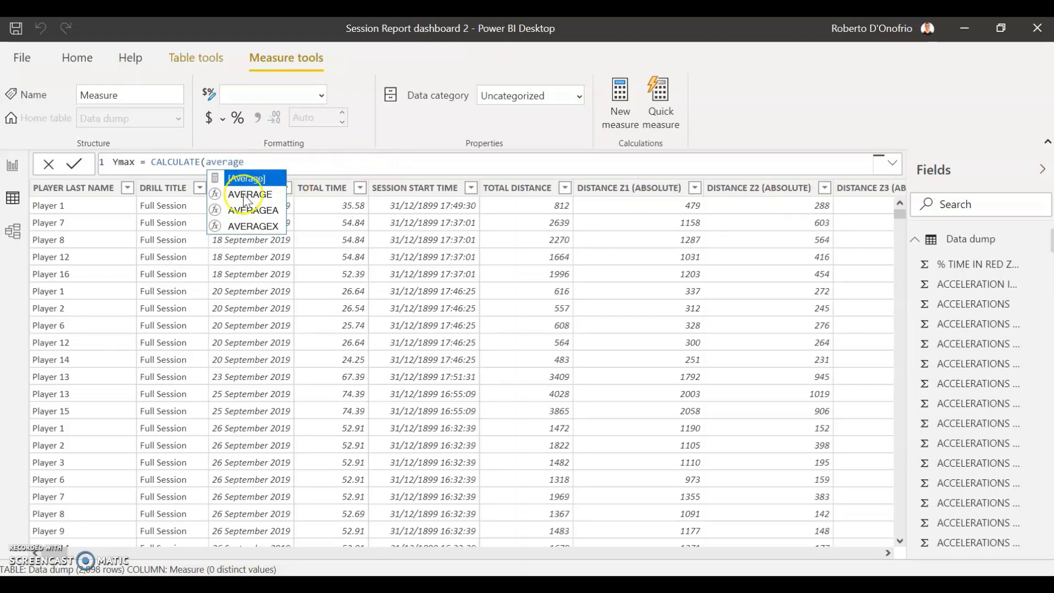
left_click(220, 180)
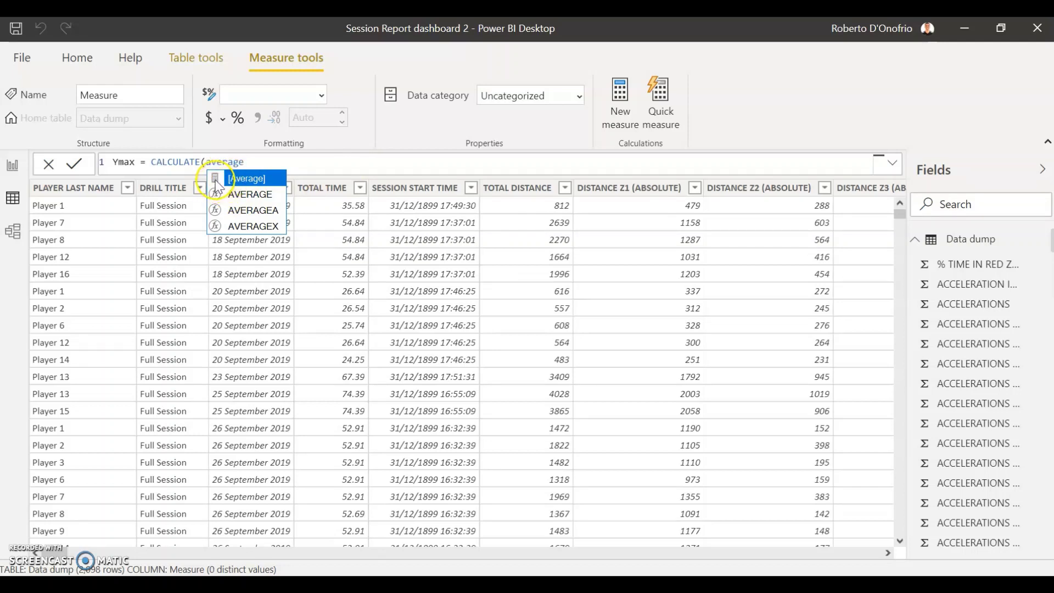
left_click(249, 178)
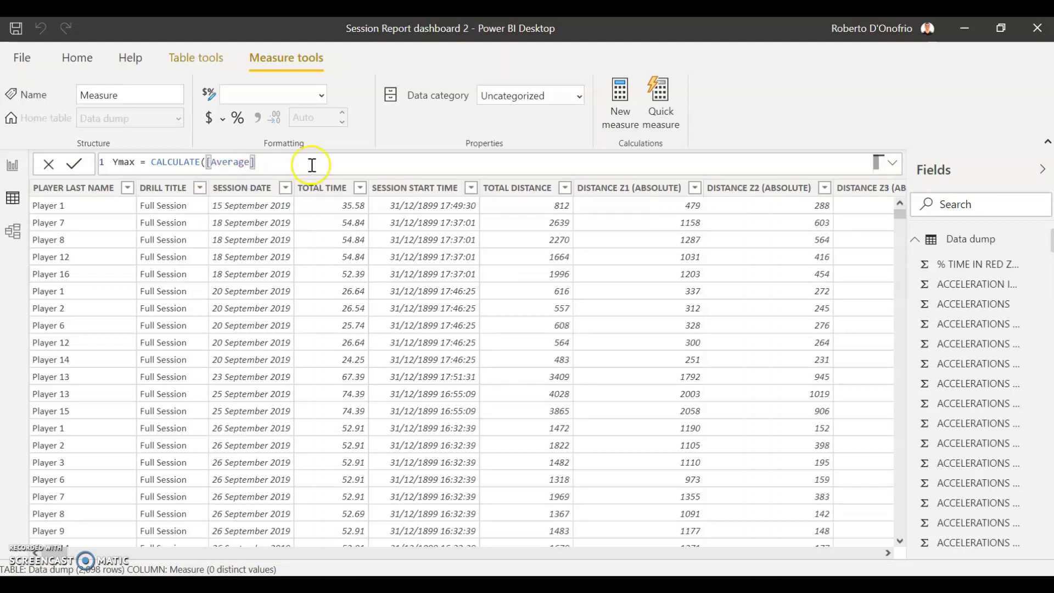
type("+")
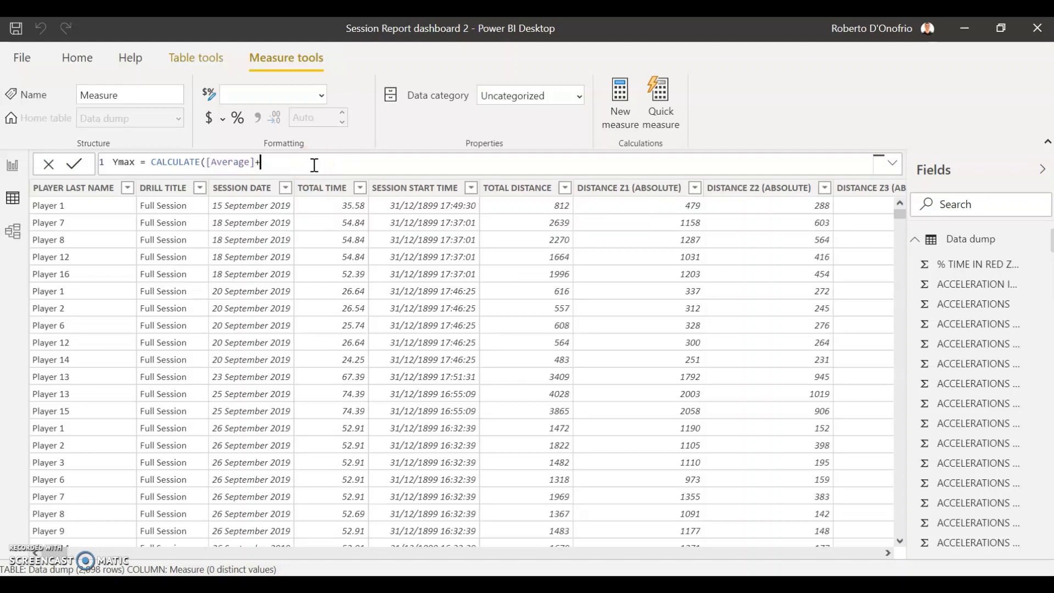
type("stand")
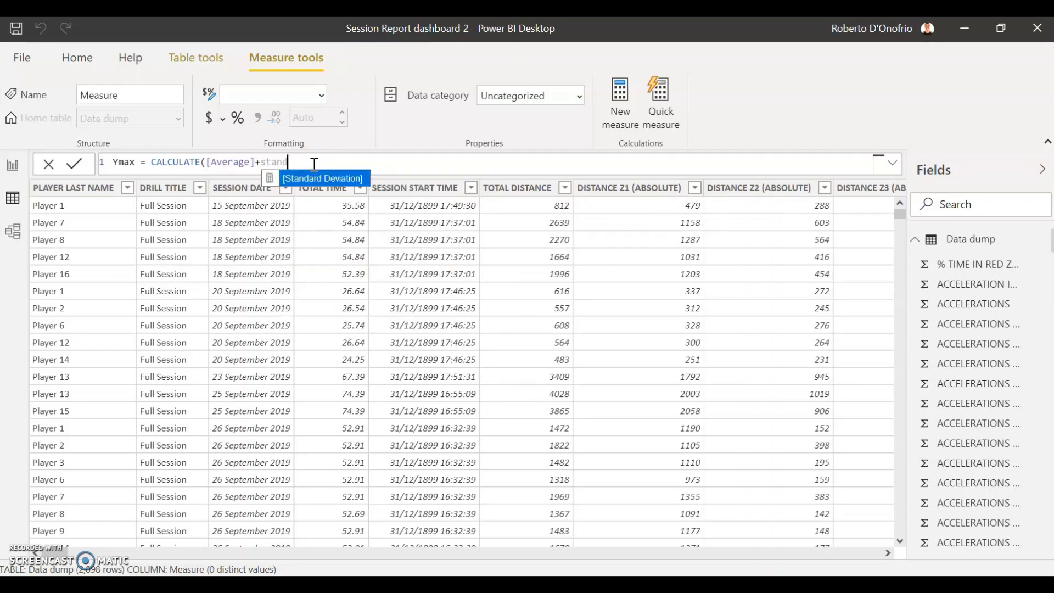
left_click(318, 178)
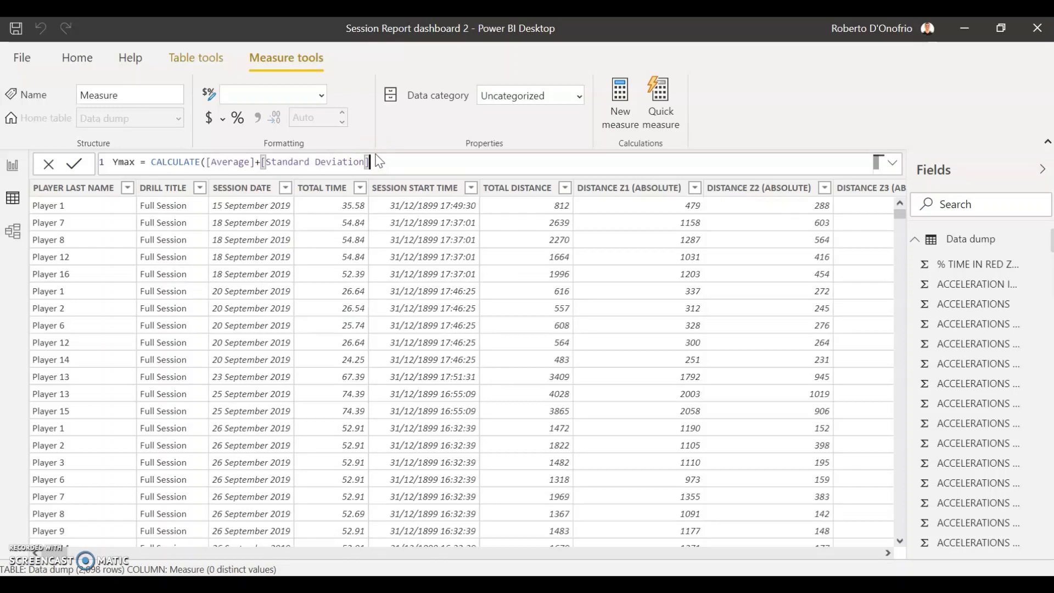
- Add ALLSELECTED() as the filter in the Ymax formula, close the formula and commit the measure
type(",")
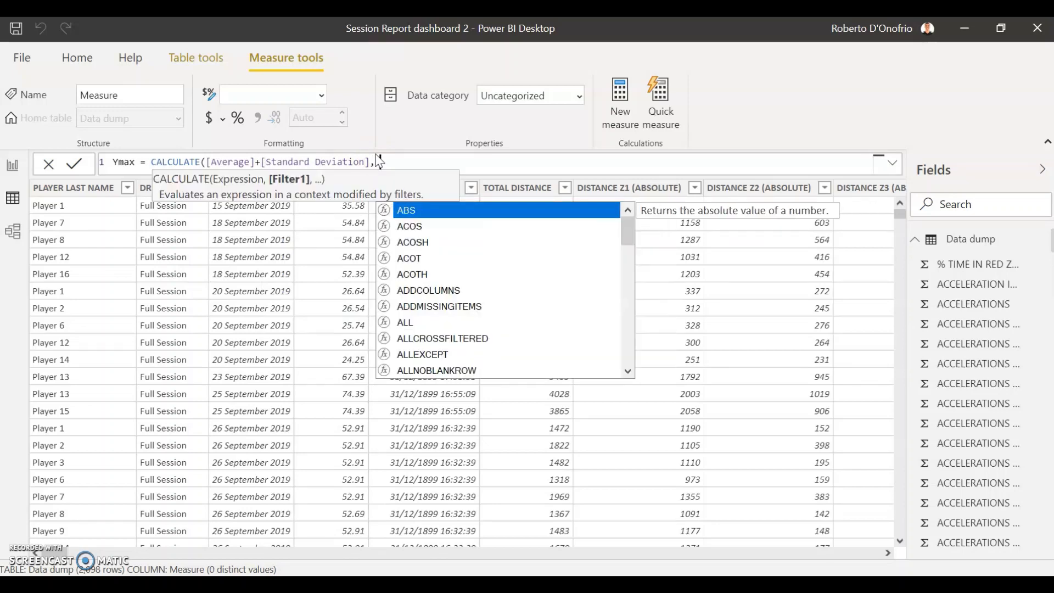
type("alls")
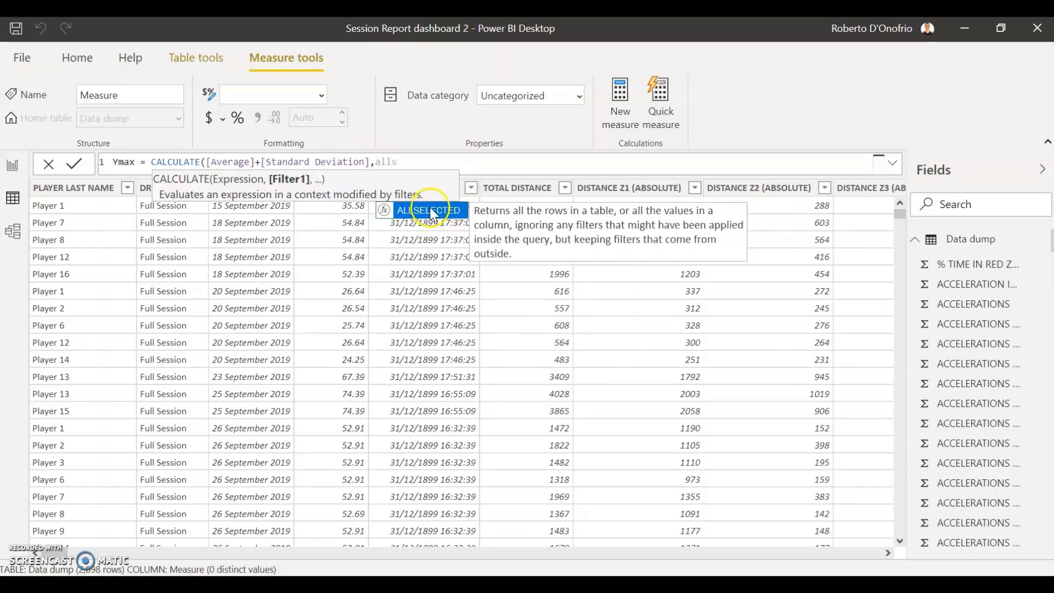
left_click(430, 206)
type(")")
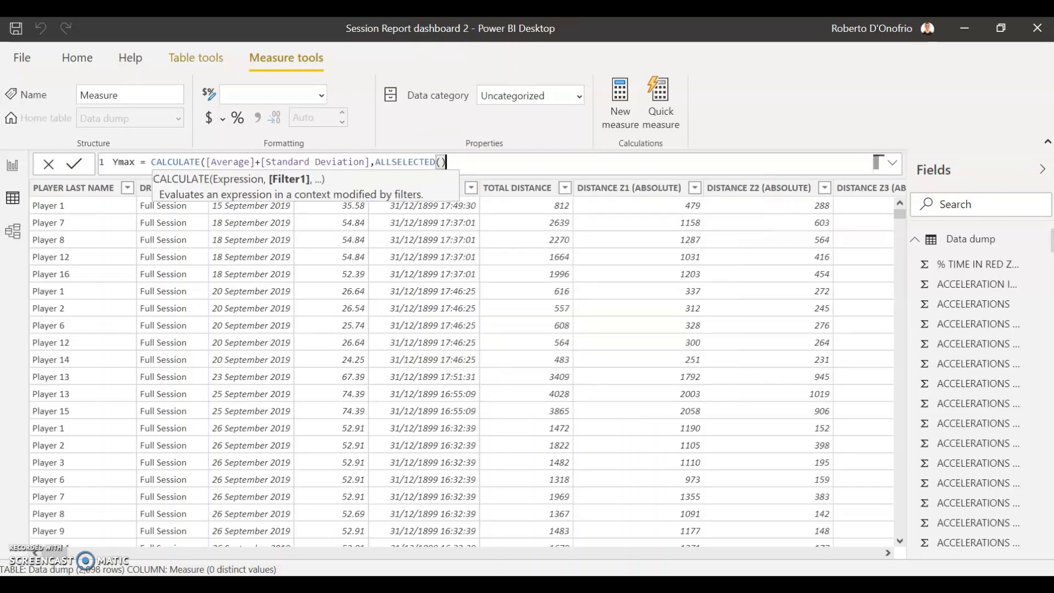
type(")")
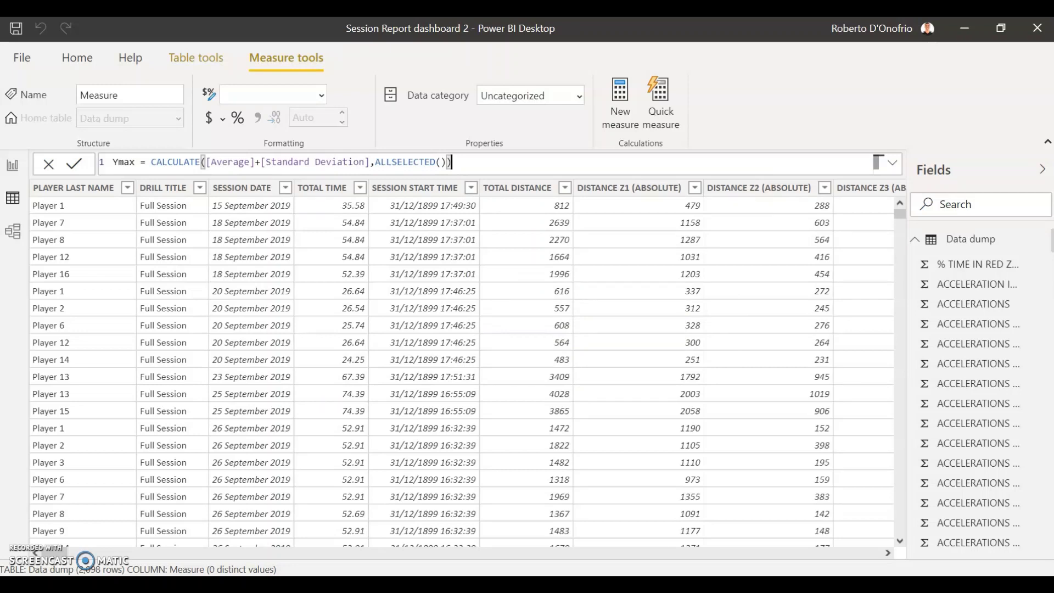
key("Return")
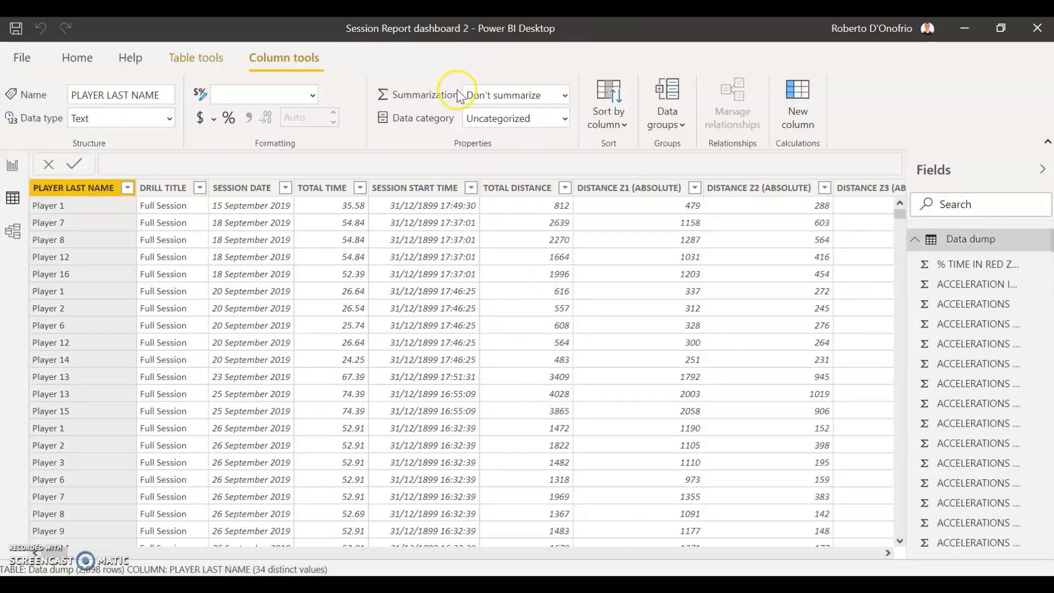
- Create another new measure named Ymin and start its formula with the CALCULATE function
left_click(77, 56)
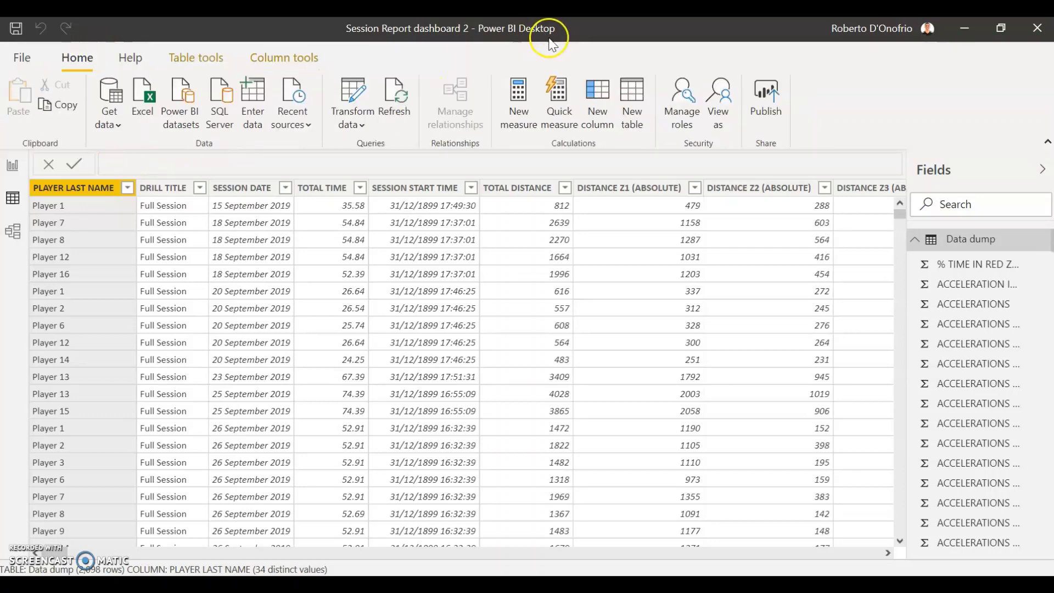
left_click(519, 103)
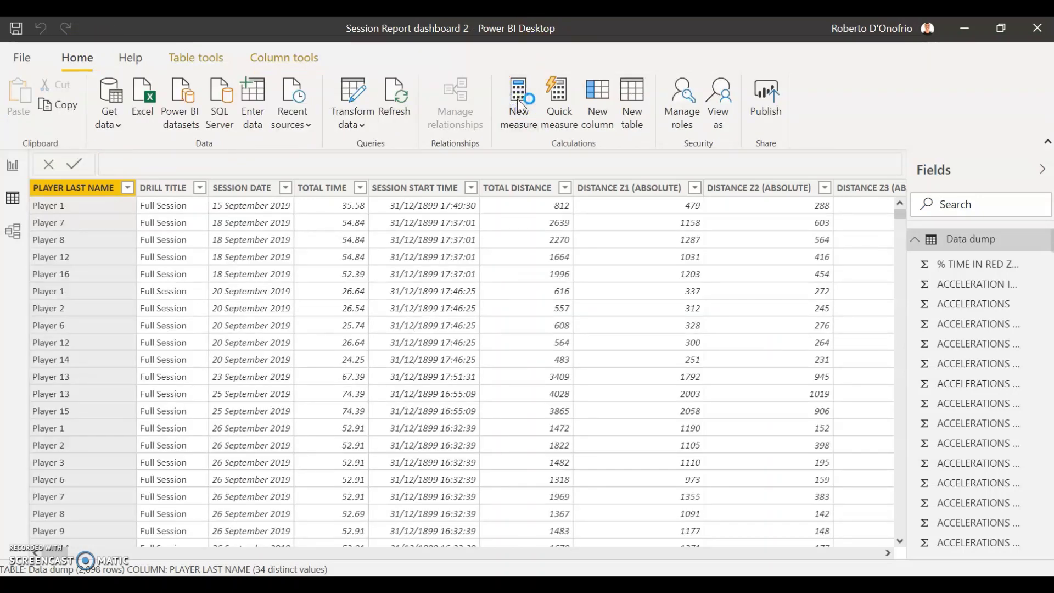
left_click(516, 103)
left_click(183, 157)
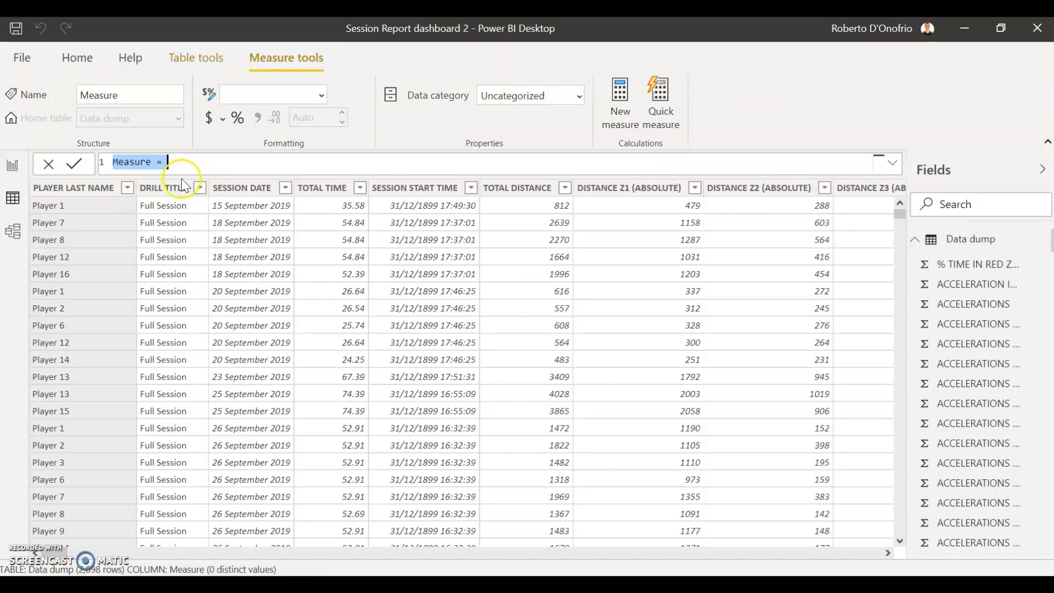
double_click(130, 162)
type("Ym")
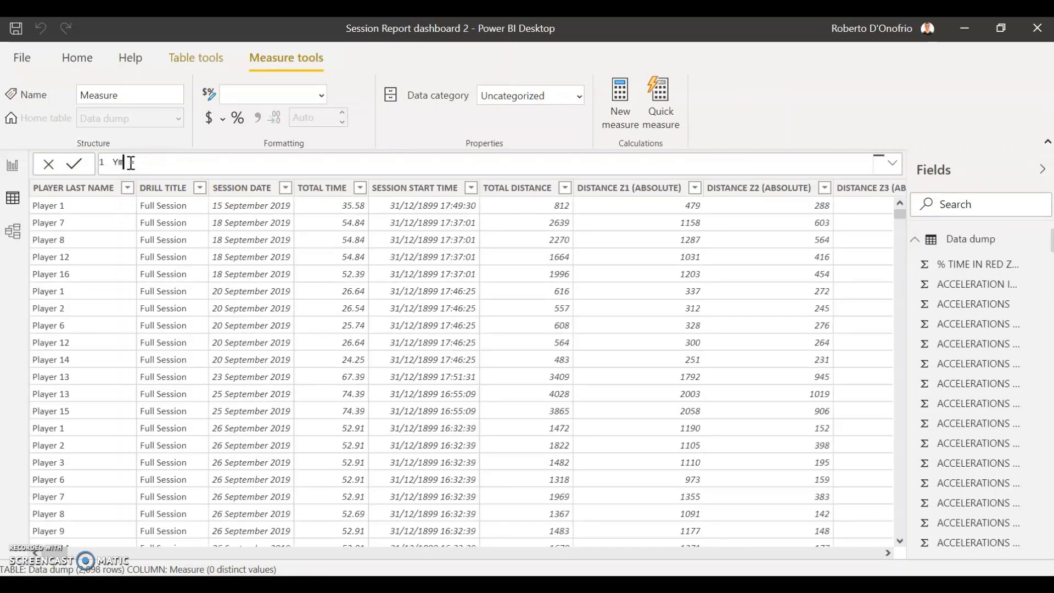
type("i")
type("n")
type("ca")
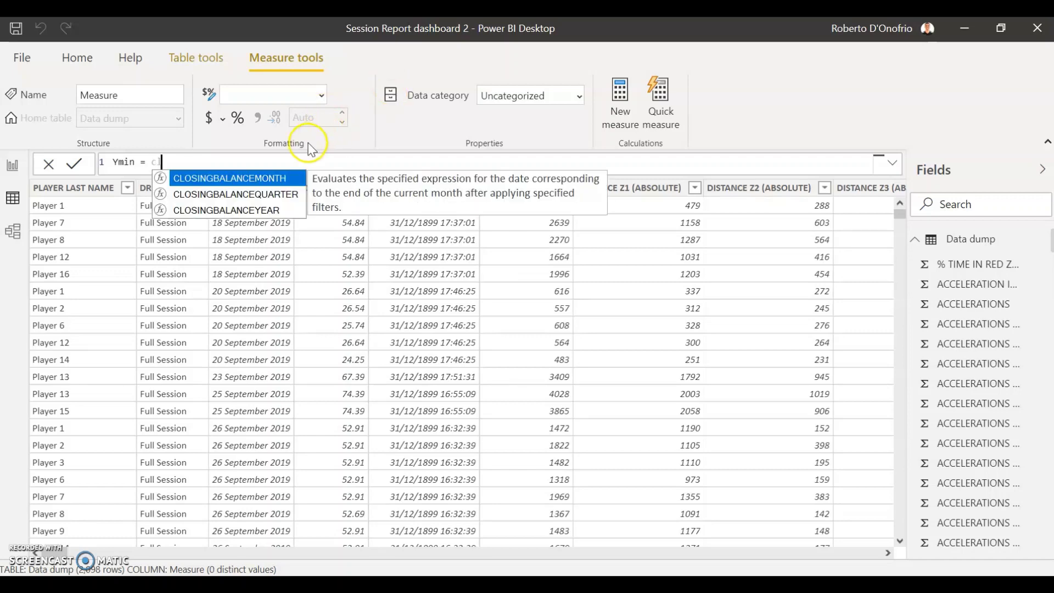
type("lcula")
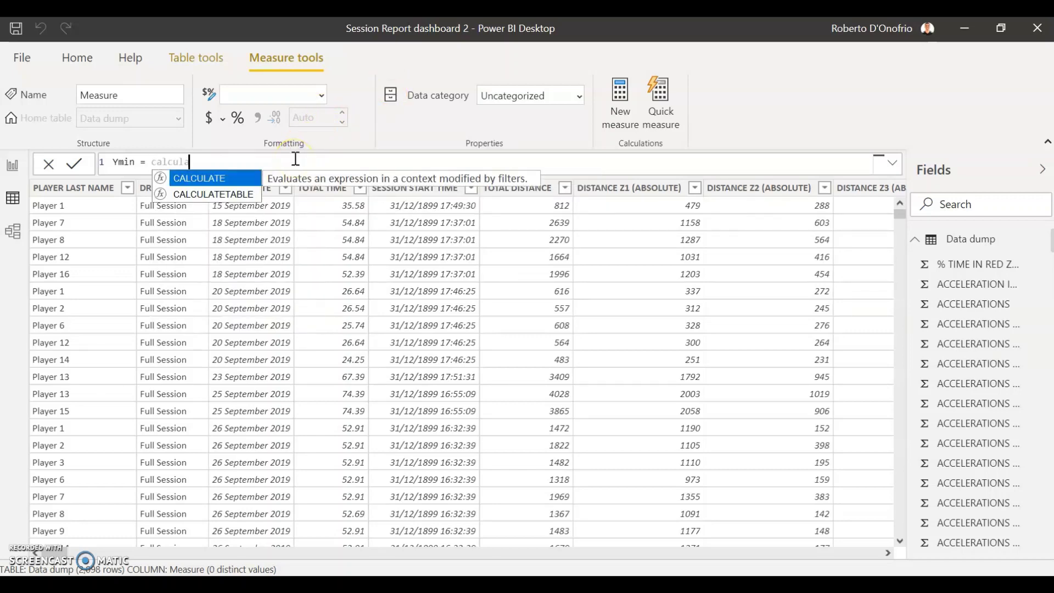
left_click(208, 178)
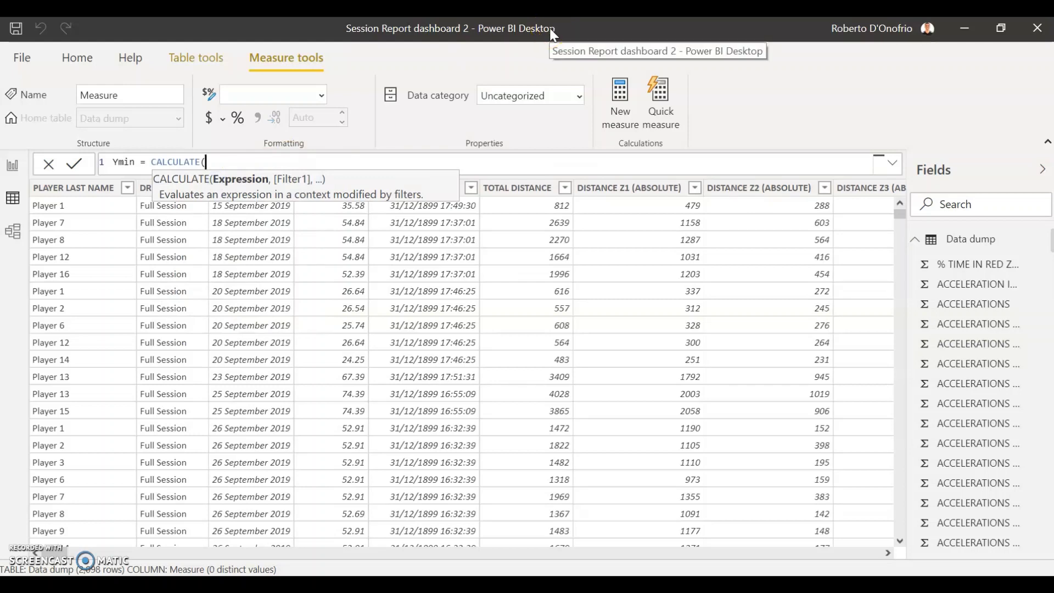
- Enter [Average]-[Standard Deviation] as the CALCULATE expression of the Ymin measure
type("average")
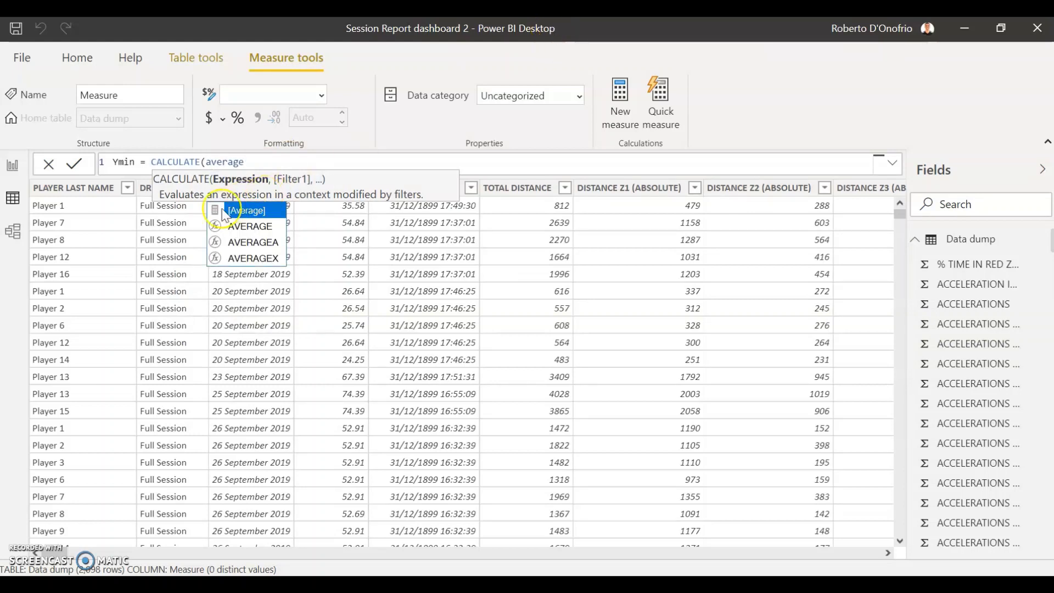
left_click(236, 211)
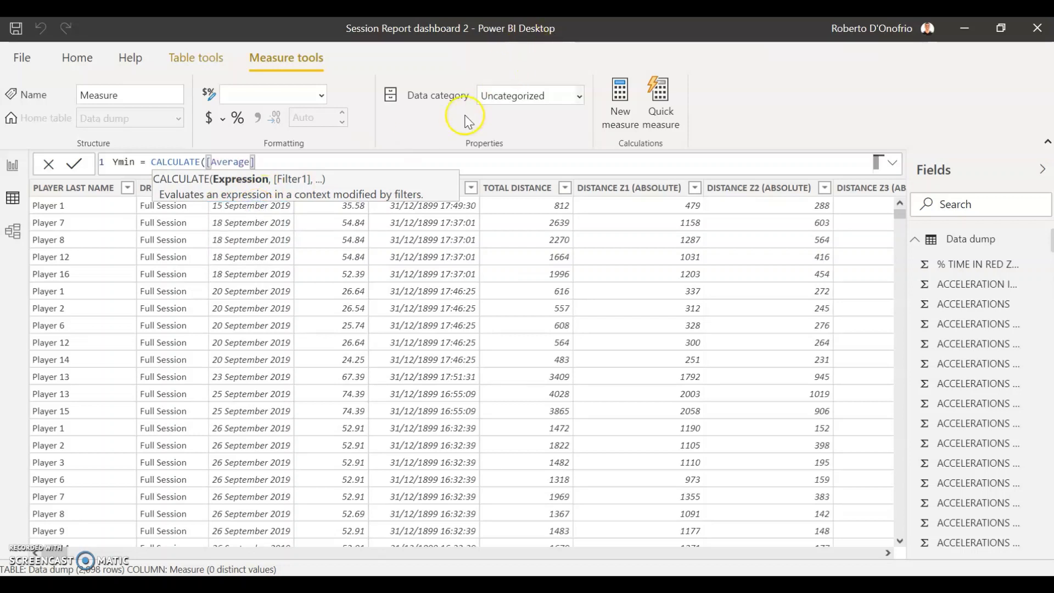
type("-sta")
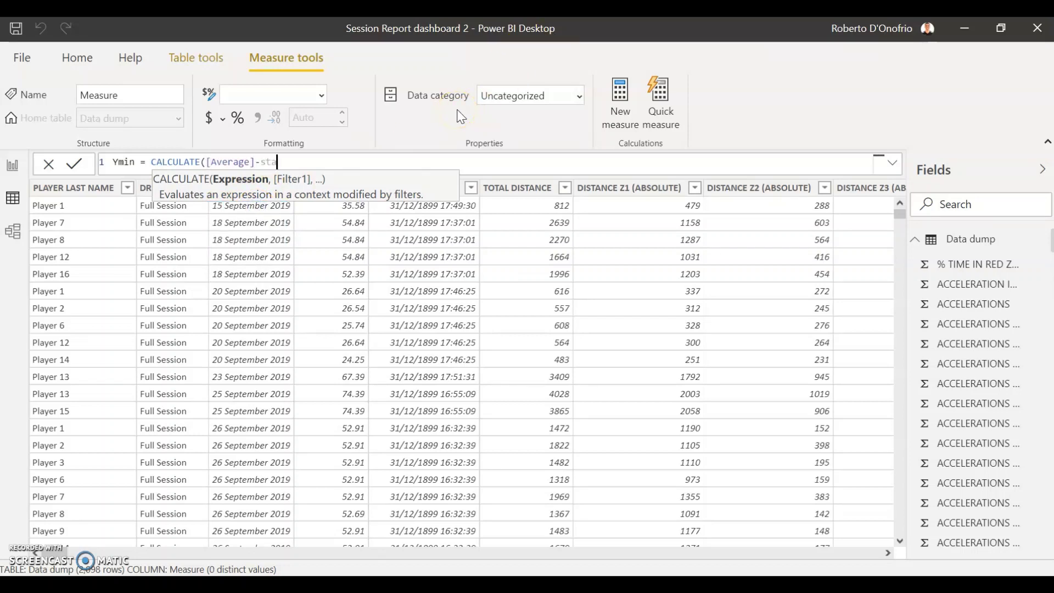
type("ndard")
left_click(322, 211)
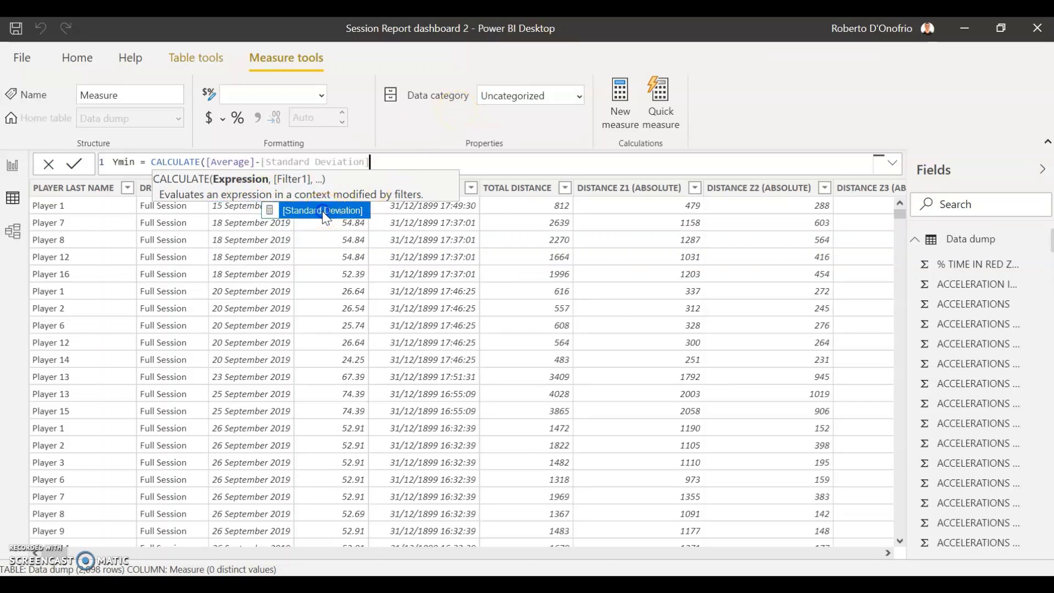
- Add ALLSELECTED() as the filter in the Ymin formula, close the formula and commit the measure
type(", alle")
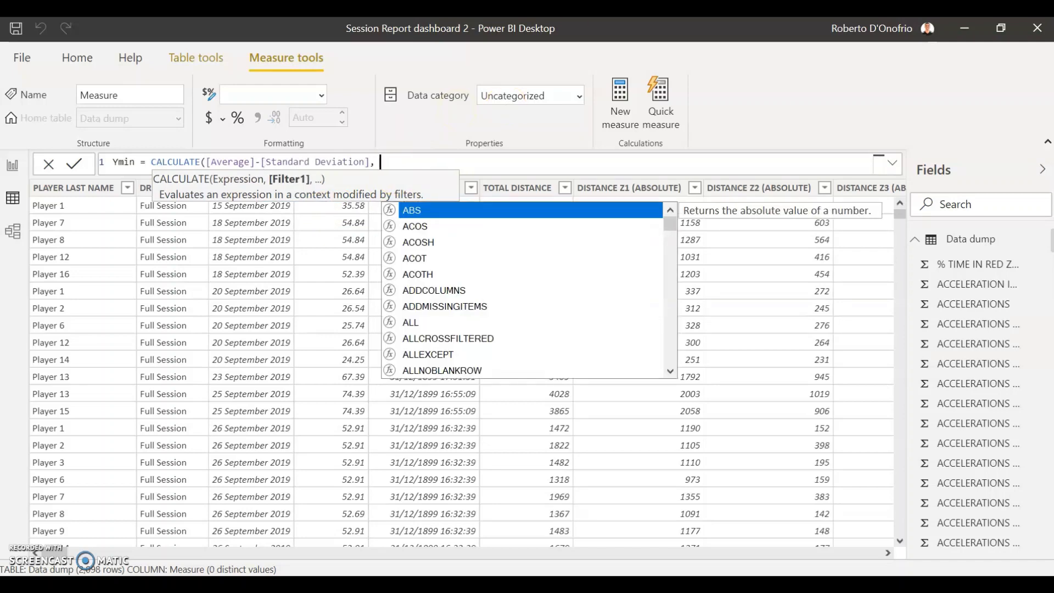
type("s")
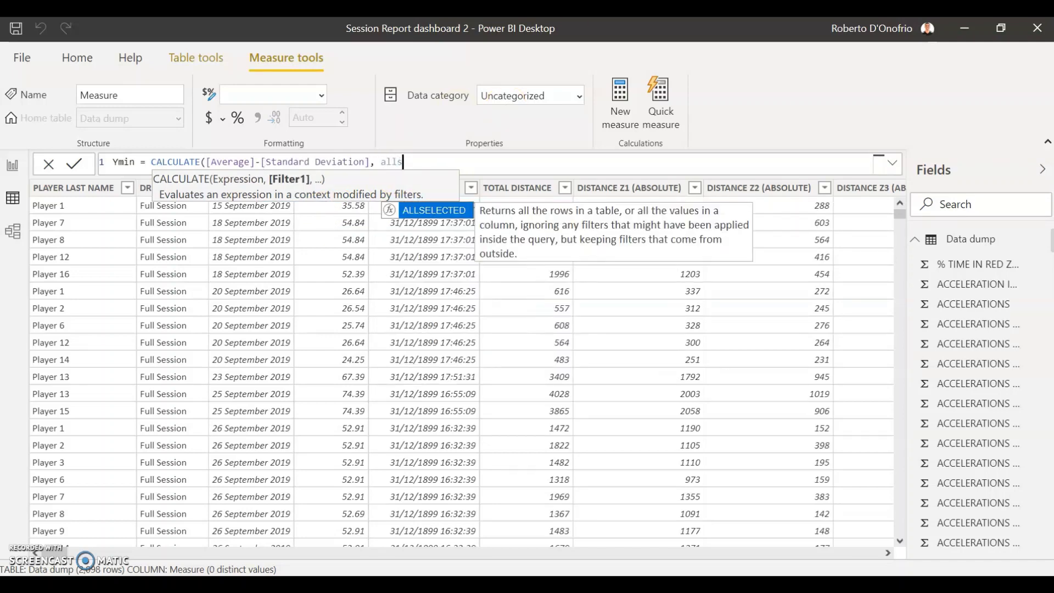
type("))")
left_click(562, 51)
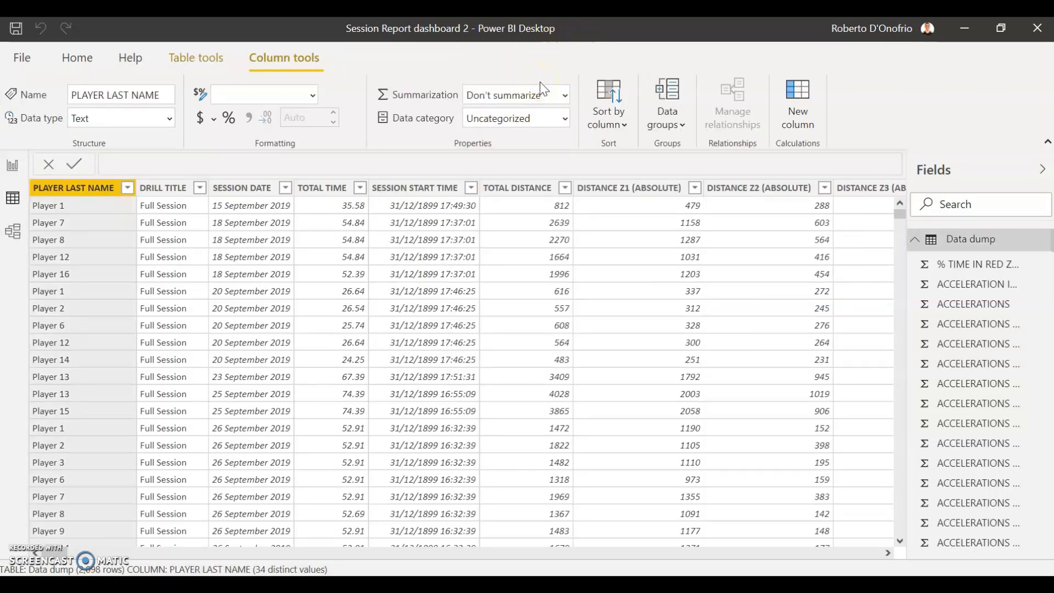
- Return to the report view, search the fields for "average" and add the Average measure to the Total Distance chart's line values
left_click(13, 165)
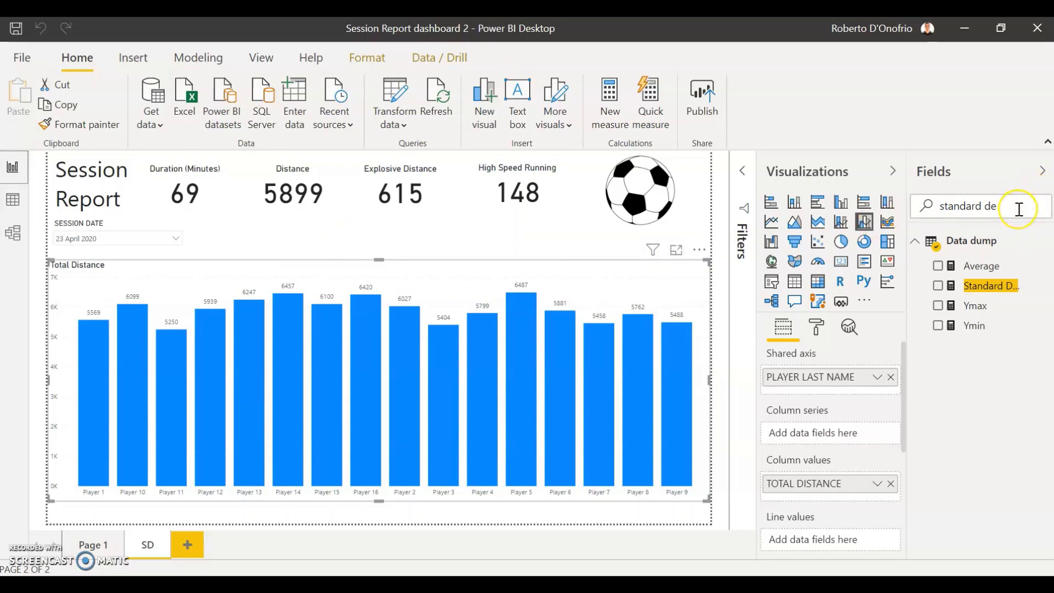
left_click(887, 201)
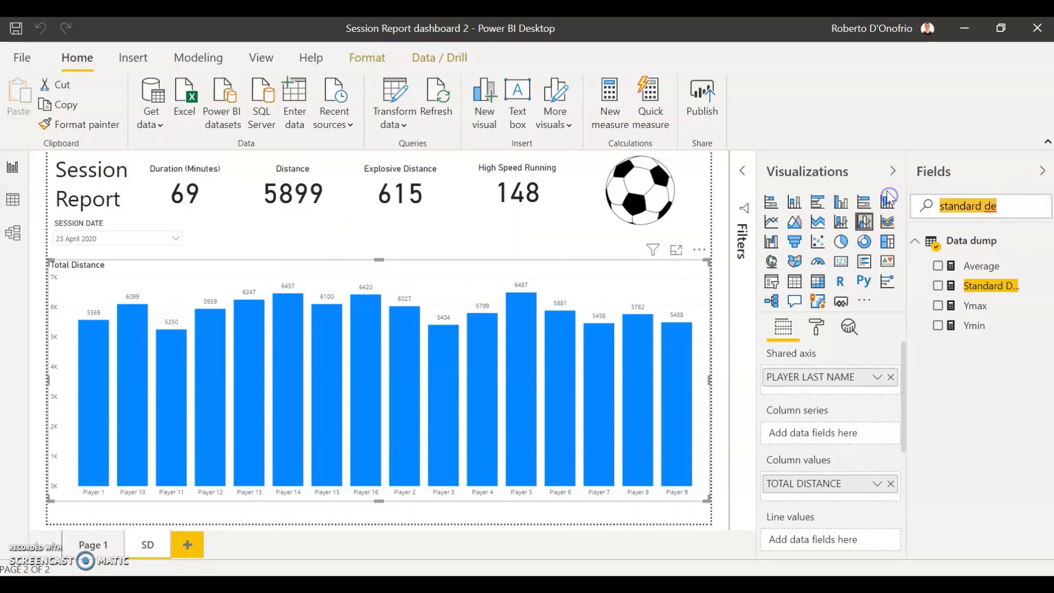
type("average")
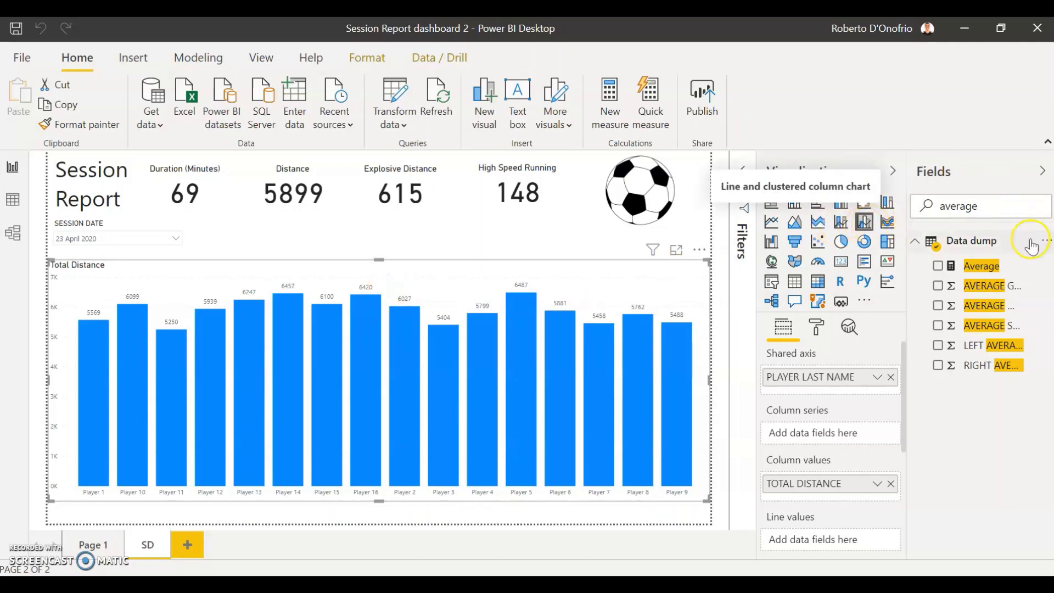
left_click(983, 268)
left_click_drag(982, 270, 826, 539)
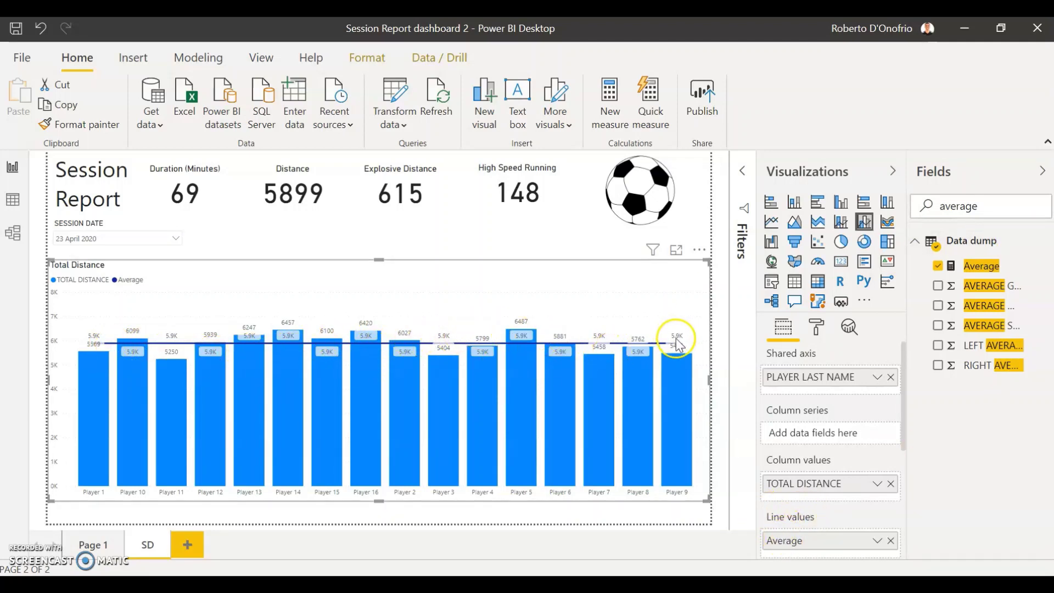
- Search the fields for "ym" and add the Ymax and Ymin measures to the chart's line values
key("ctrl+a")
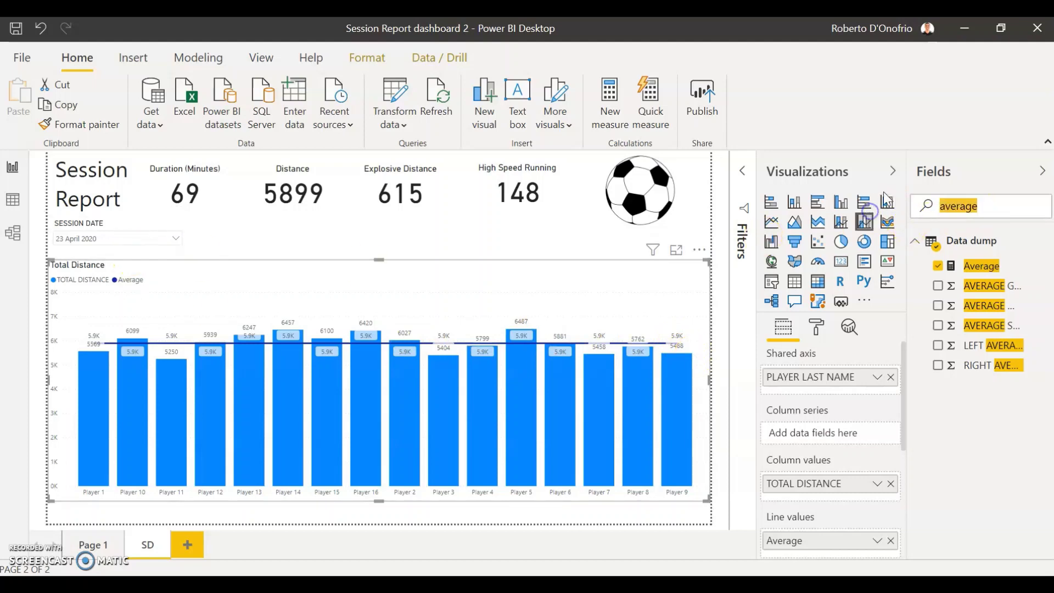
key("BackSpace")
type("ym")
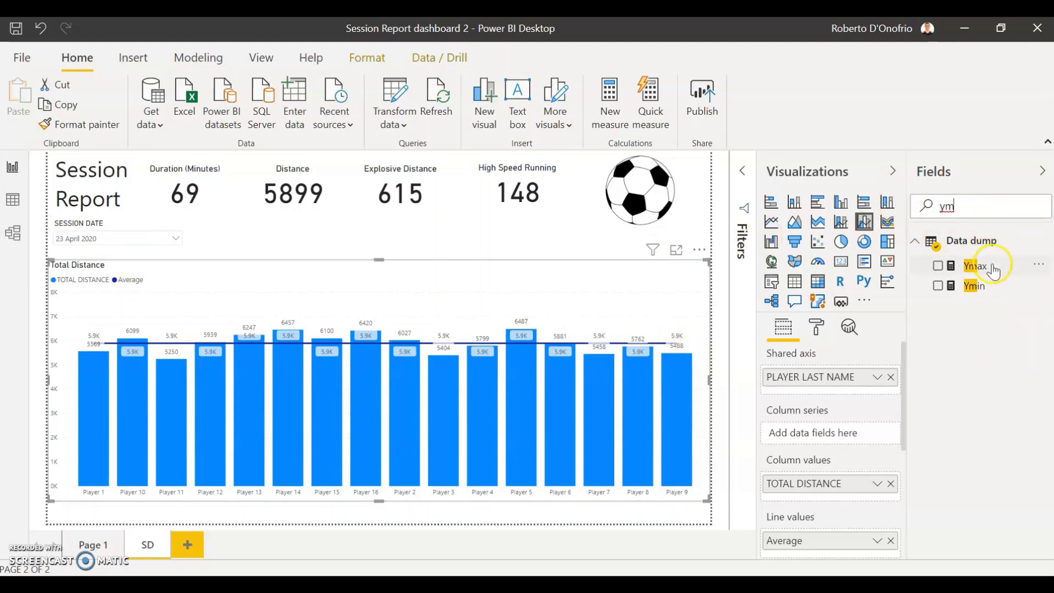
left_click_drag(993, 271, 854, 535)
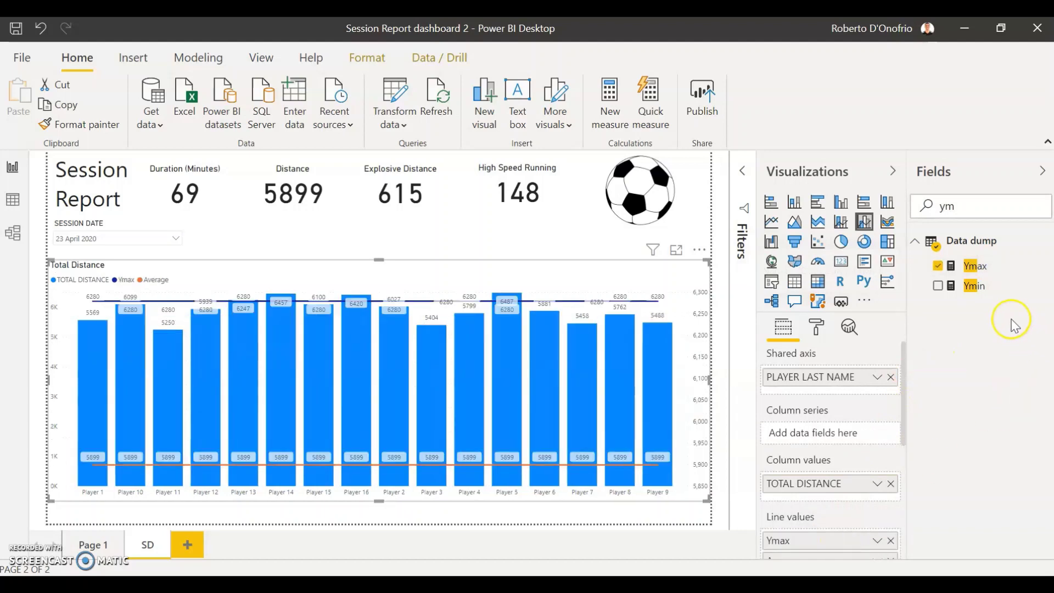
left_click_drag(973, 336, 840, 526)
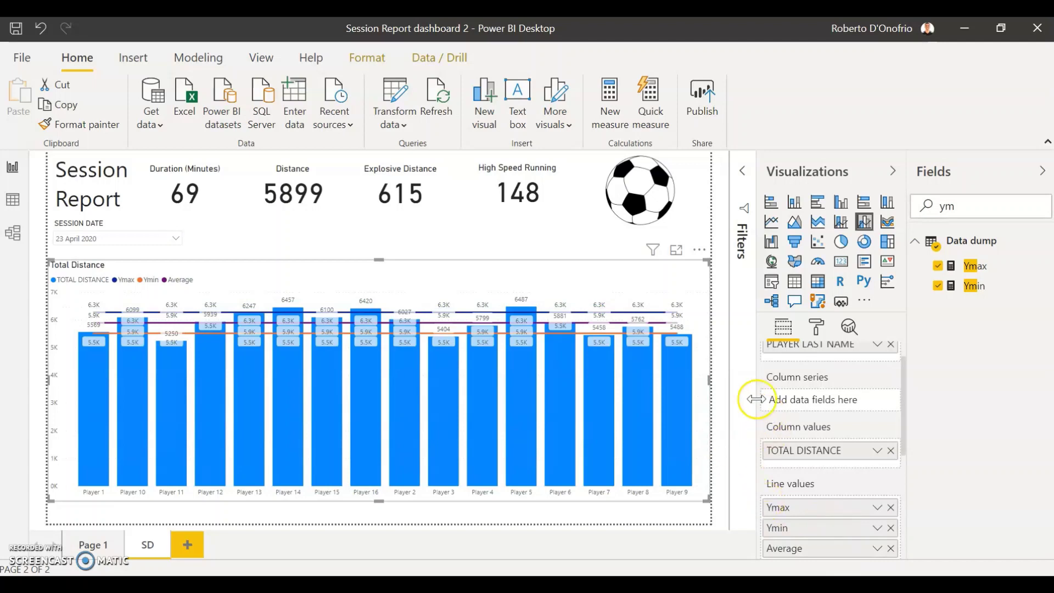
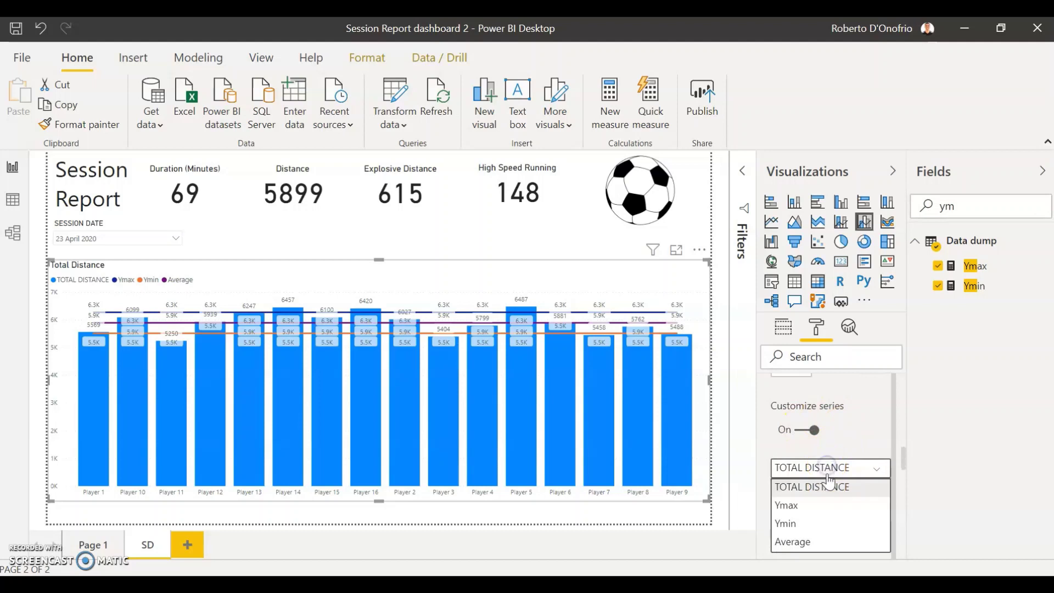
- Turn off the data labels of the Ymax, Ymin and Average series in the Total Distance chart
left_click(808, 503)
left_click(812, 517)
left_click(825, 472)
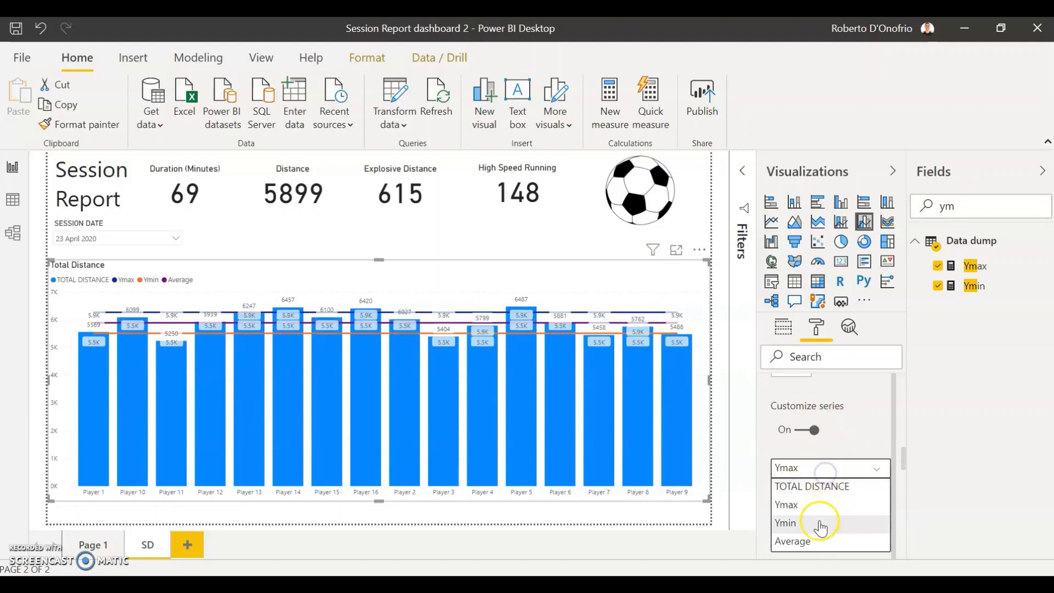
left_click(816, 522)
left_click(811, 520)
left_click(823, 467)
left_click(812, 540)
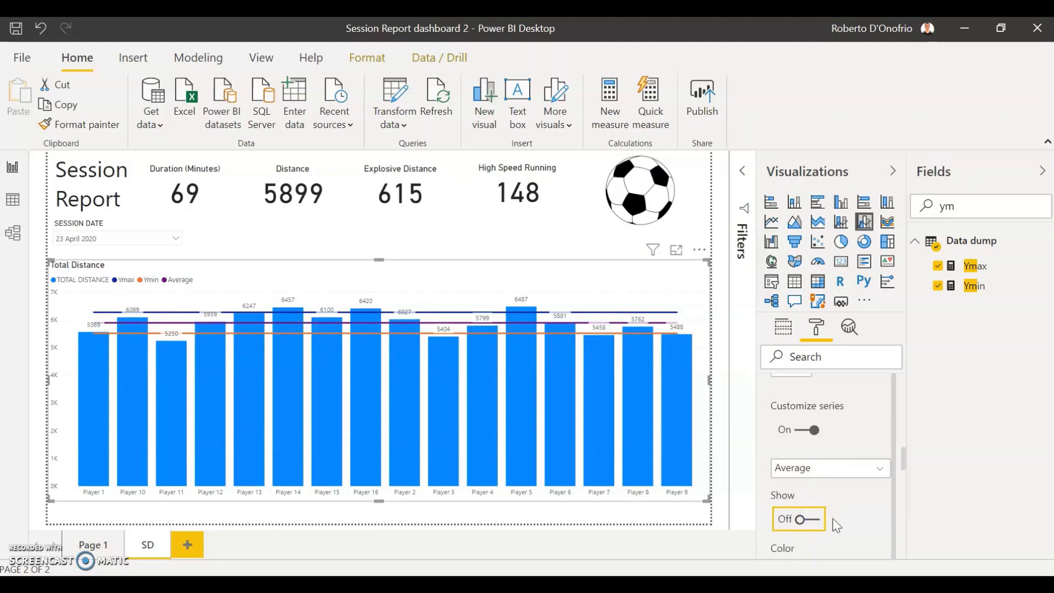
- Expand the chart's Shapes formatting settings and turn on Customize series there
scroll(850, 439, "up", 2)
scroll(850, 434, "down", 3)
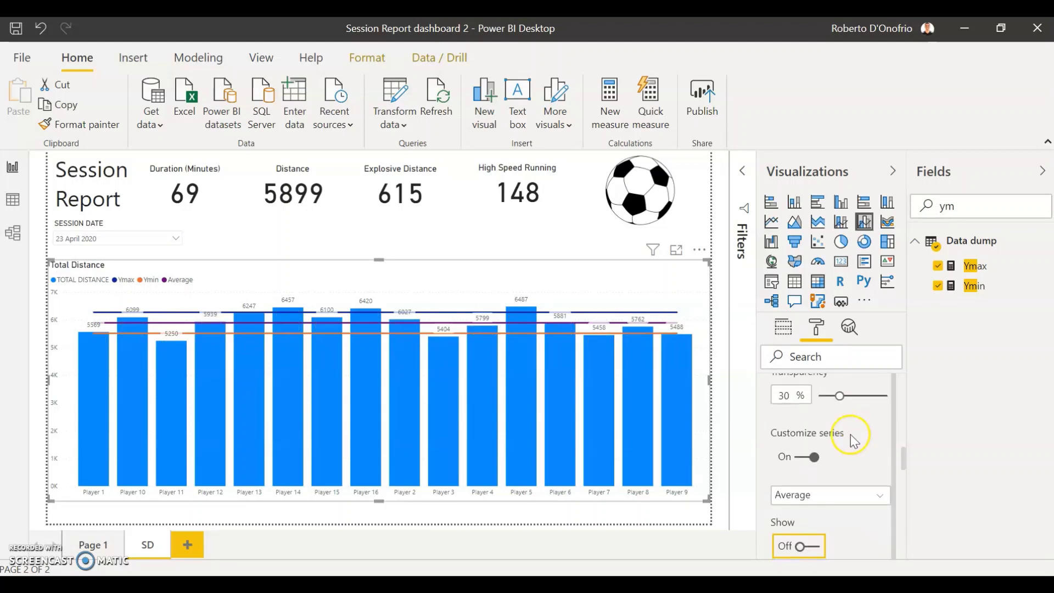
scroll(848, 442, "down", 10)
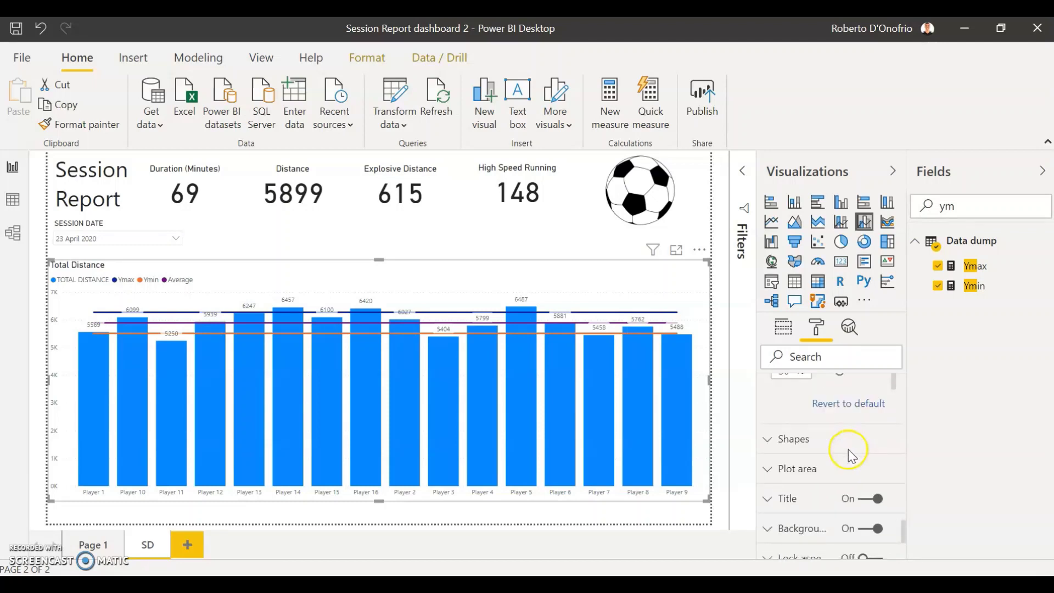
scroll(850, 456, "down", 2)
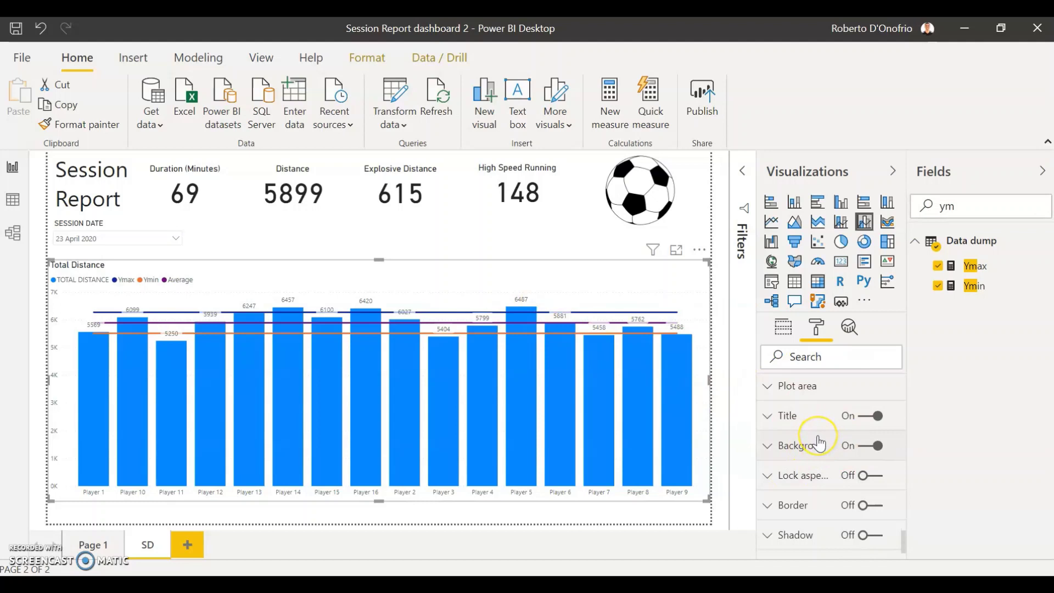
scroll(819, 442, "down", 2)
scroll(822, 446, "up", 3)
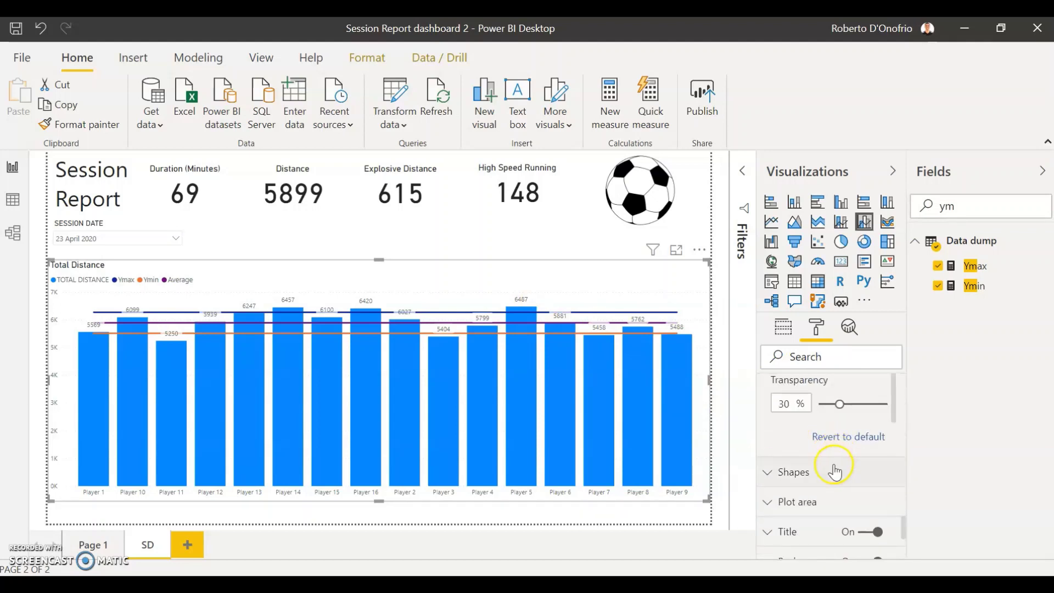
left_click(817, 475)
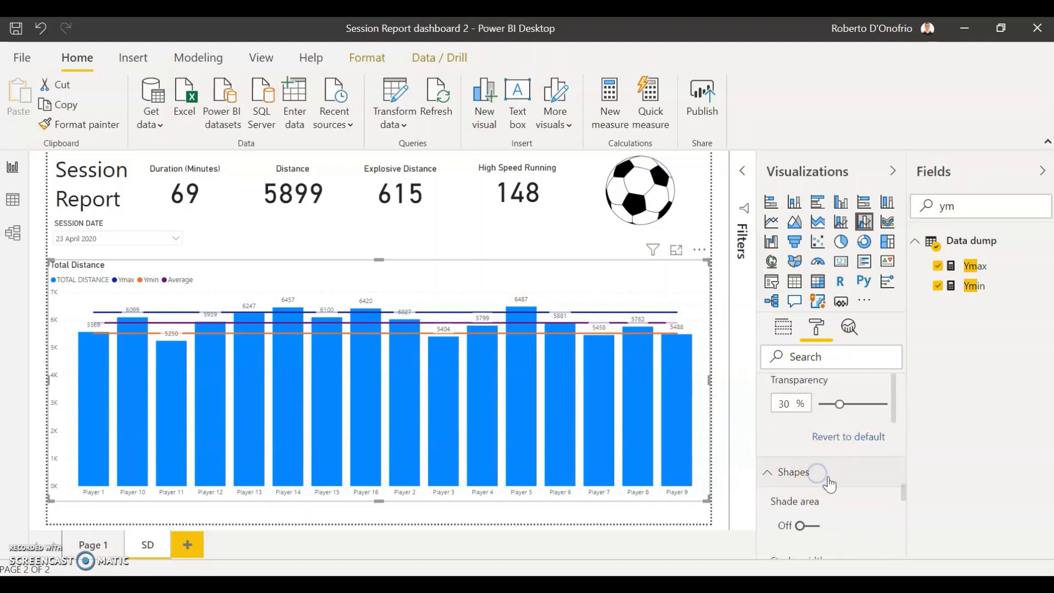
scroll(868, 492, "down", 4)
scroll(859, 471, "down", 5)
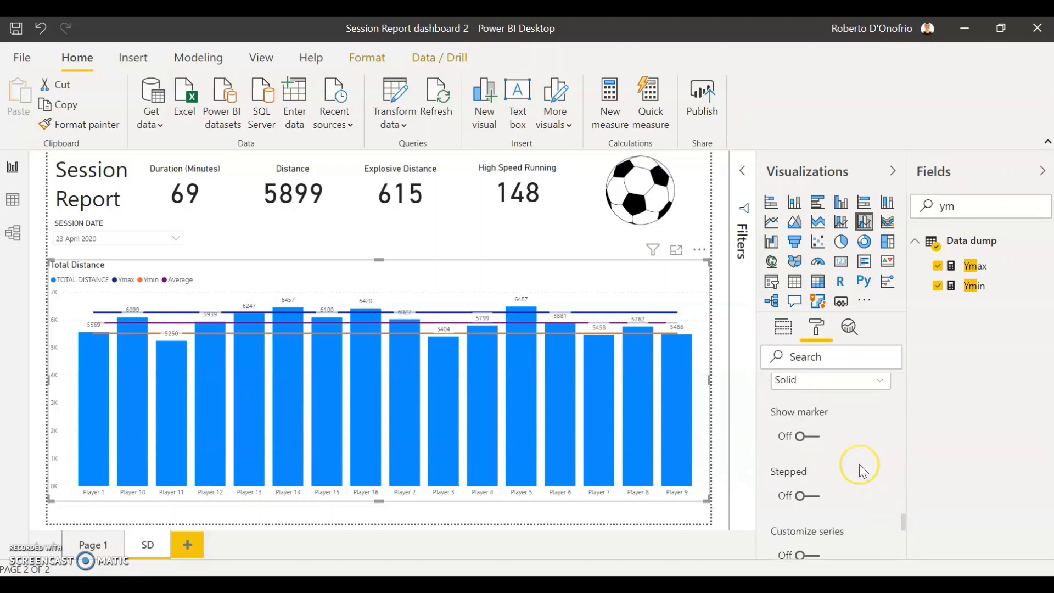
scroll(813, 439, "up", 2)
left_click(810, 454)
- Set the Ymax line's stroke width to 2 and its line style to Dashed
scroll(843, 429, "down", 2)
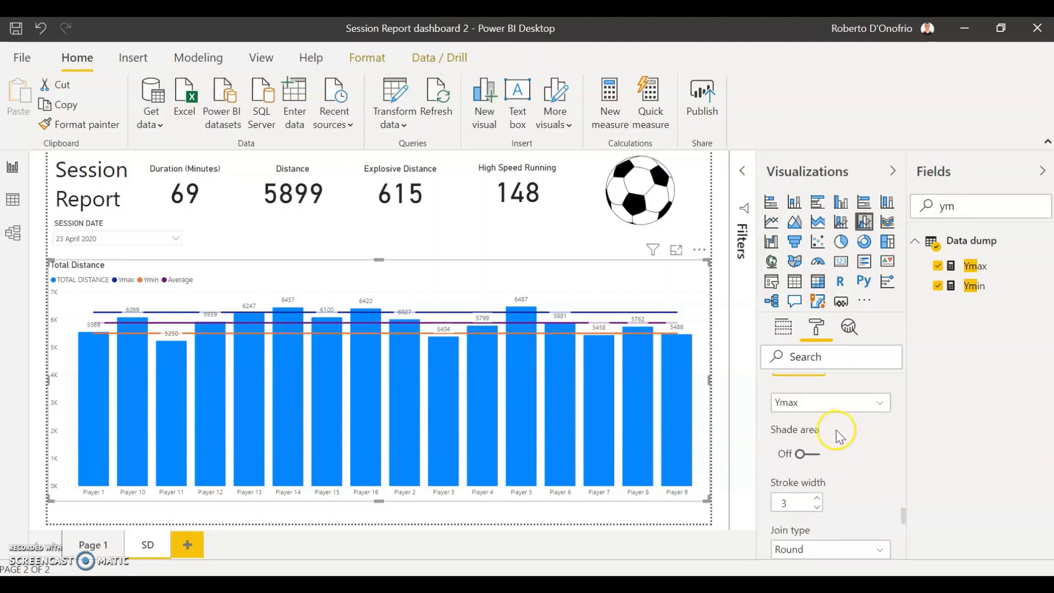
left_click(820, 507)
scroll(812, 477, "down", 2)
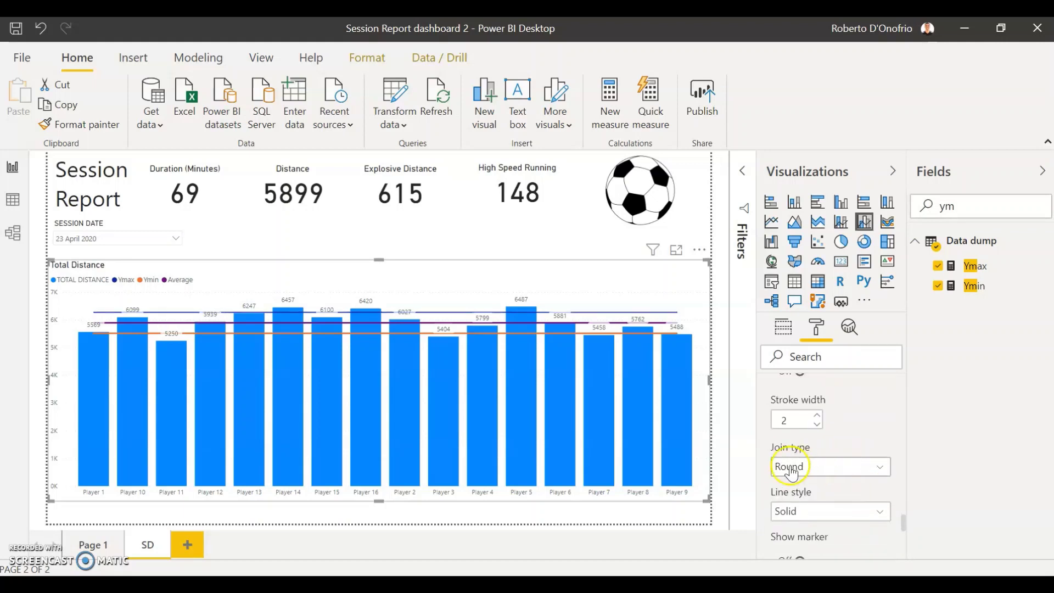
left_click(818, 512)
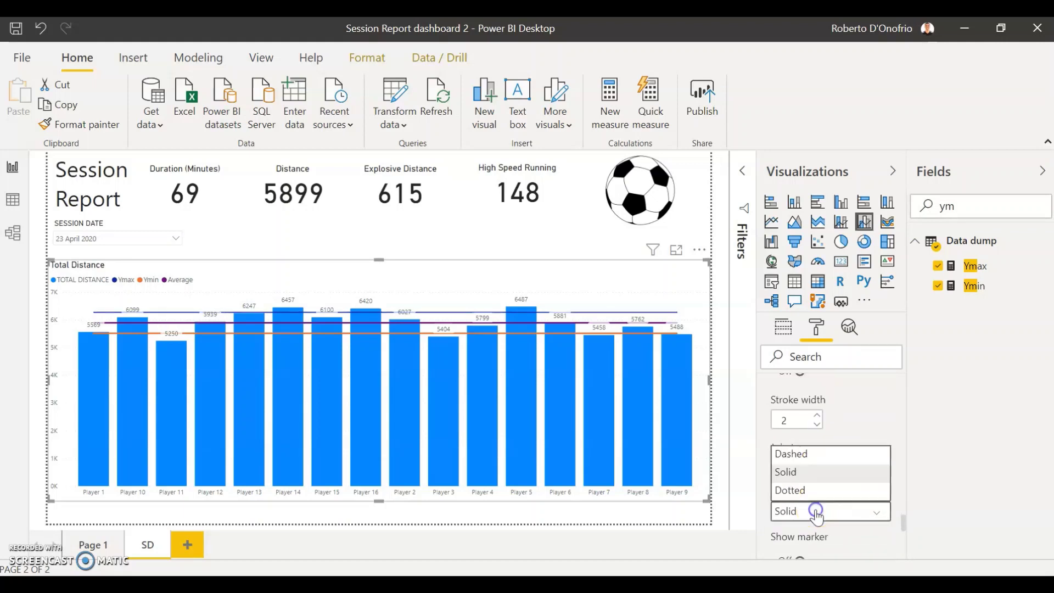
left_click(827, 456)
- Select the Ymin series and set its stroke width to 2 and line style to Dashed
scroll(861, 424, "down", 3)
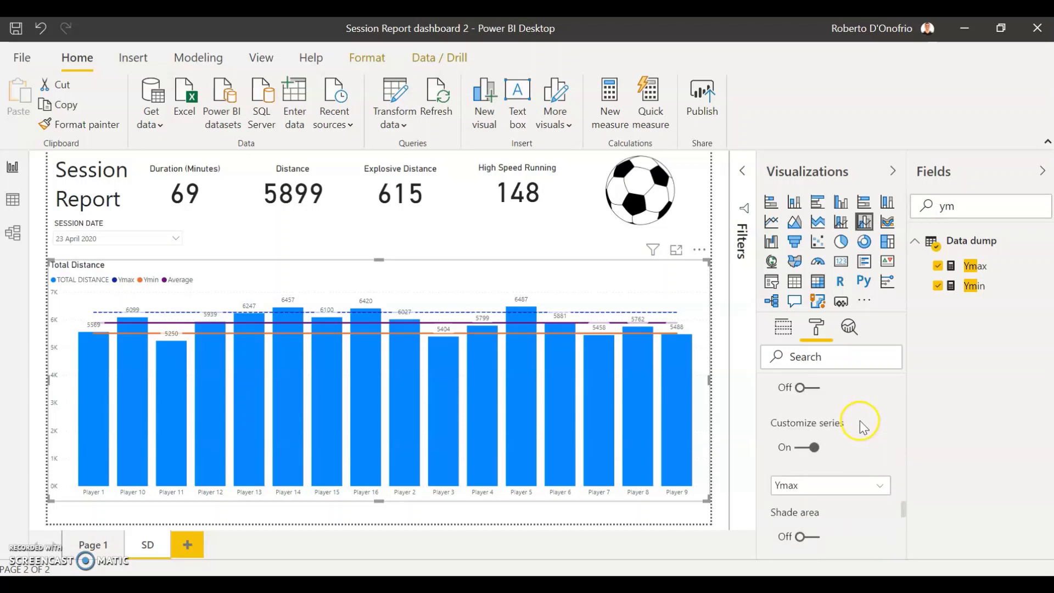
left_click(845, 480)
left_click(823, 522)
scroll(877, 446, "down", 4)
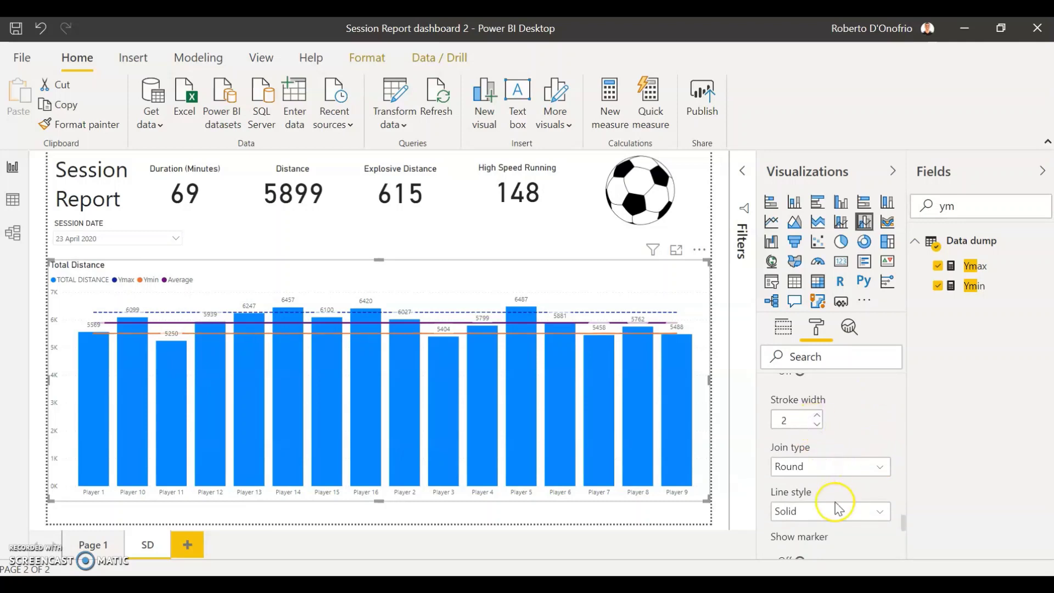
left_click(836, 520)
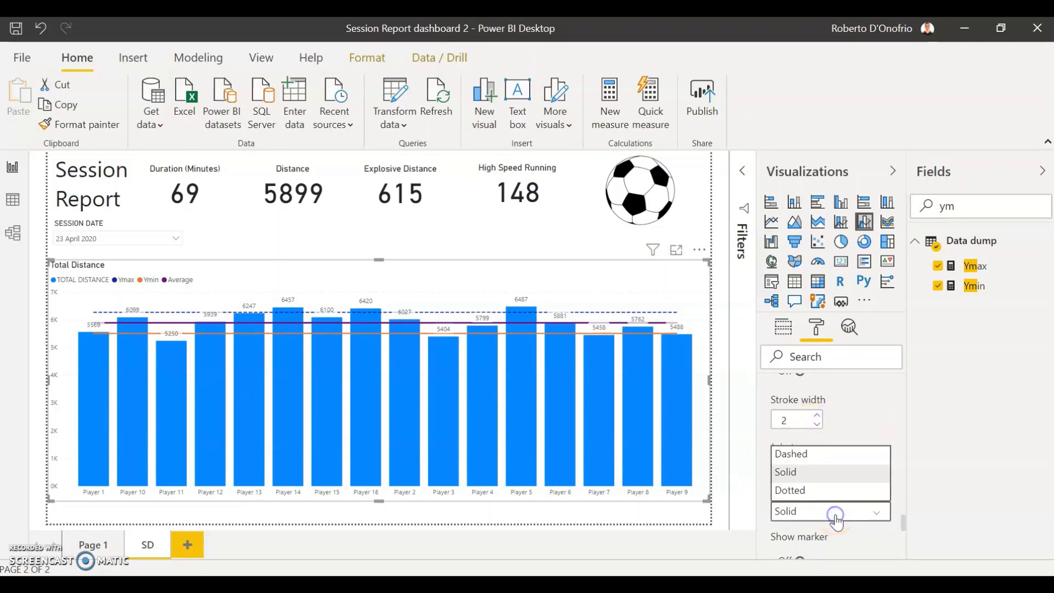
left_click(821, 462)
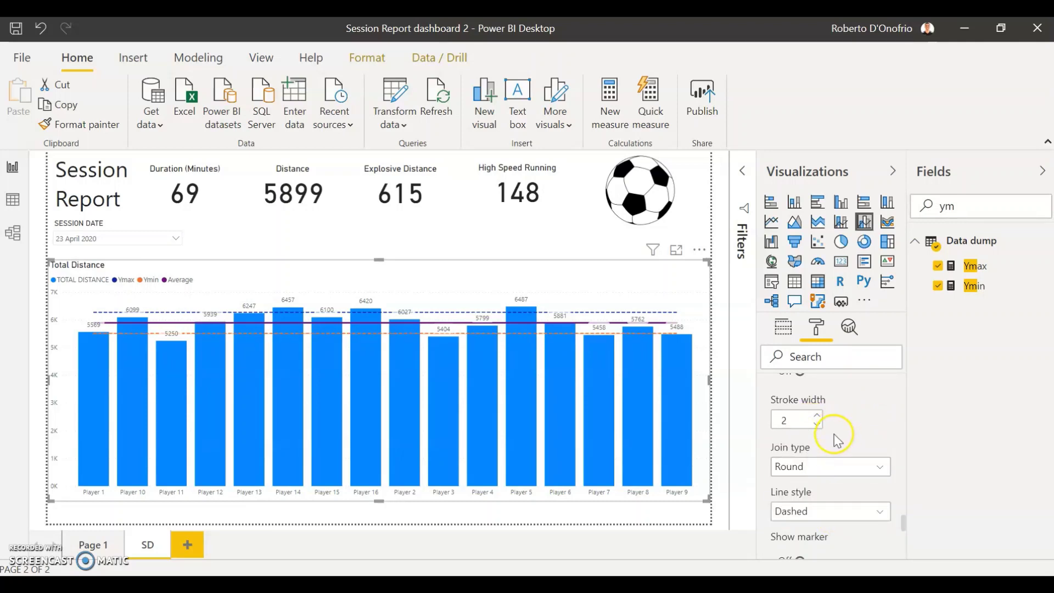
- Select the Average series and set its stroke width to 2 and line style to Dotted
scroll(849, 435, "up", 2)
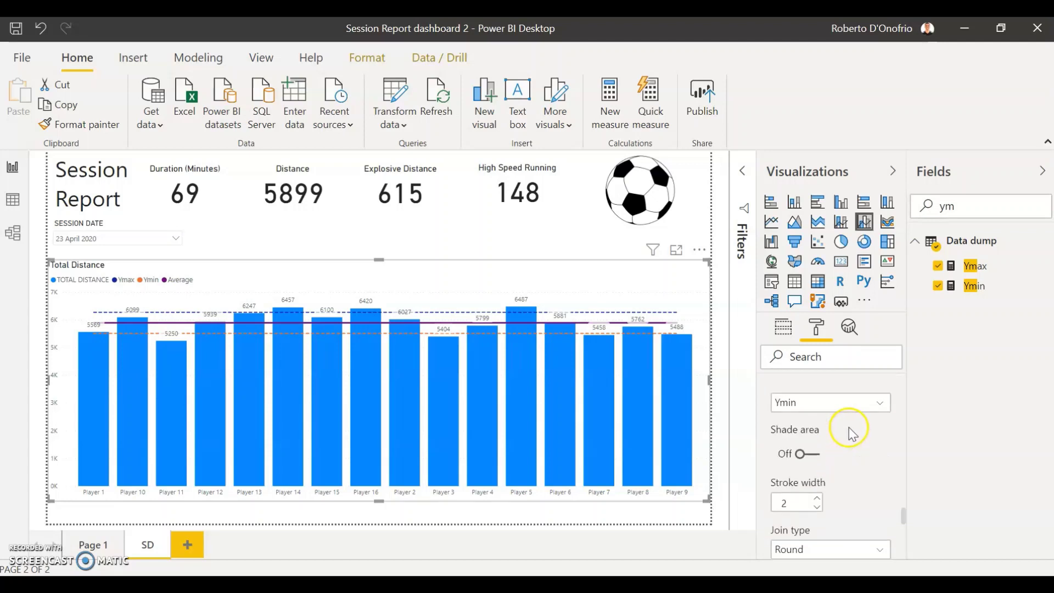
left_click(824, 406)
left_click(825, 459)
left_click(813, 502)
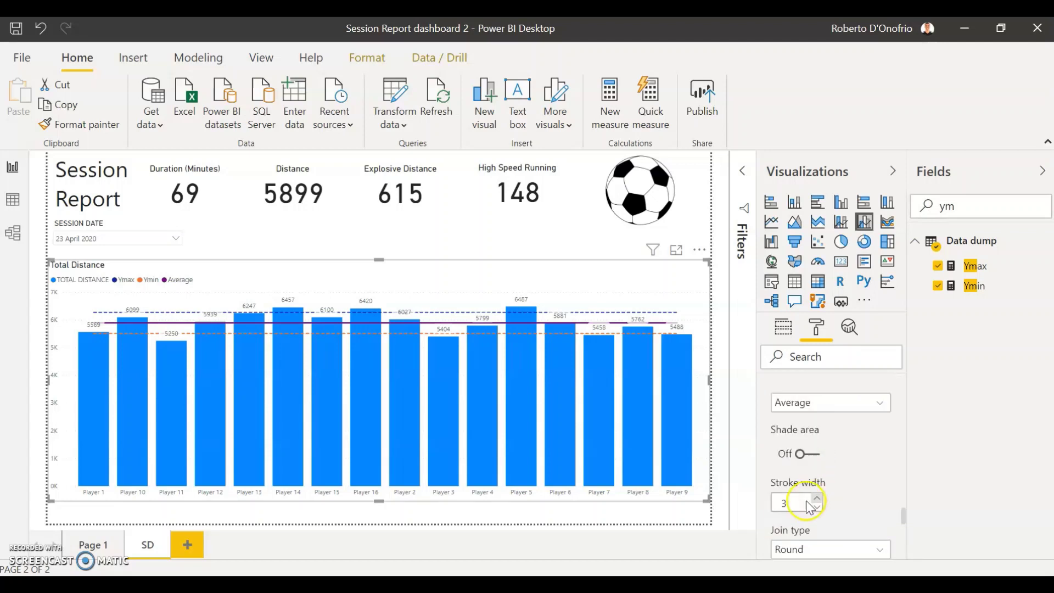
scroll(845, 515, "down", 2)
left_click(827, 509)
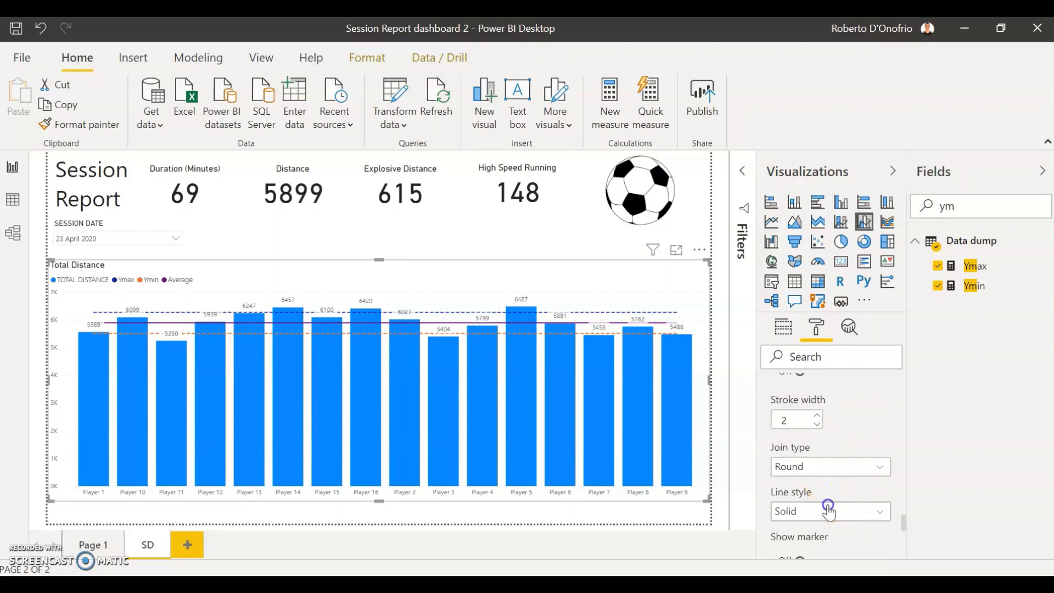
left_click(815, 497)
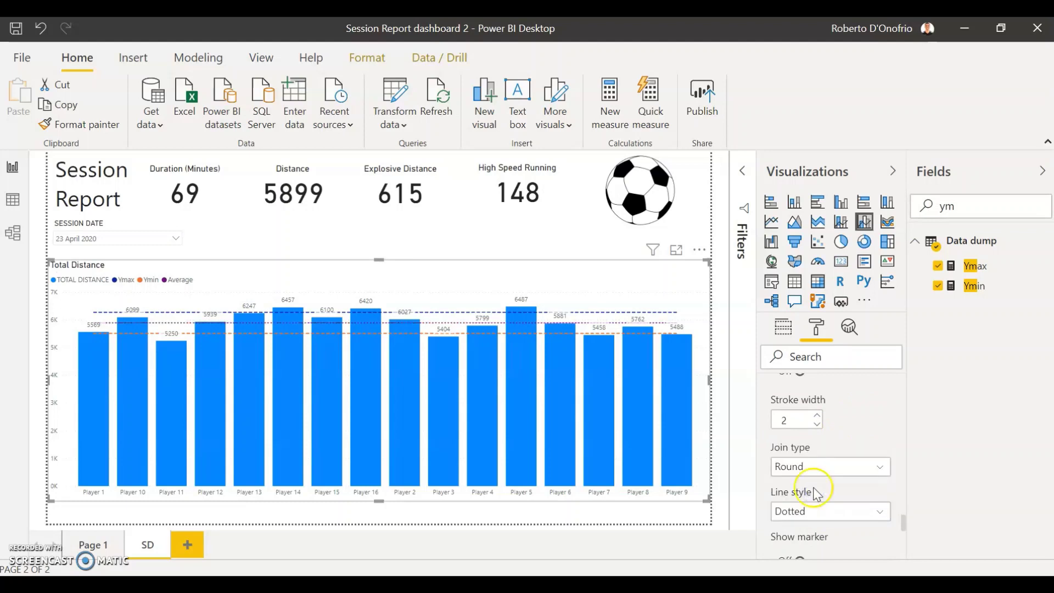
- Deselect the chart and view its lines for the 22, 19, 20 and 21 April 2020 session dates in turn
left_click(714, 350)
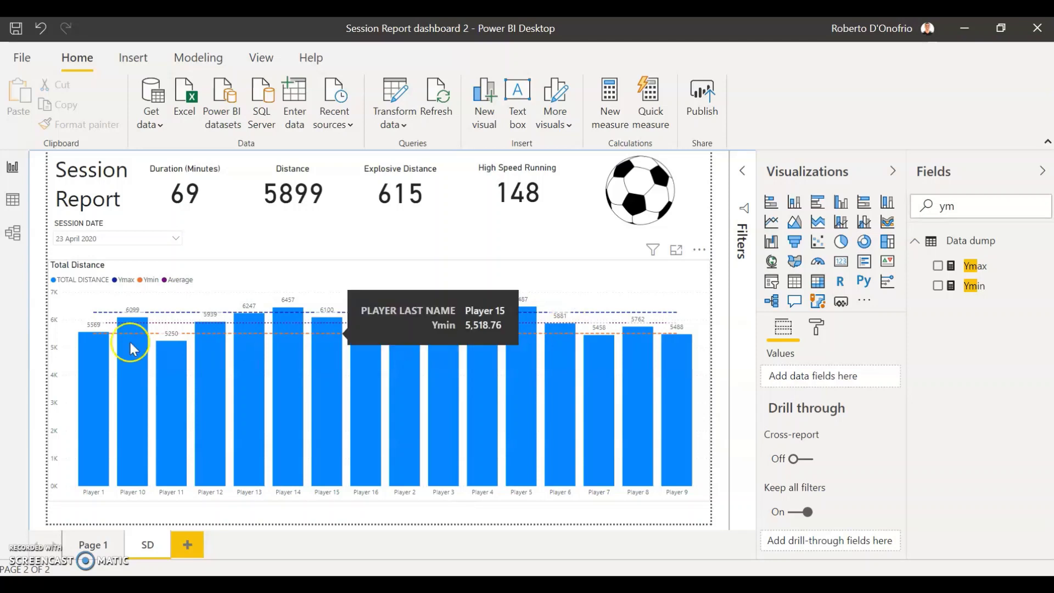
mouse_move(442, 332)
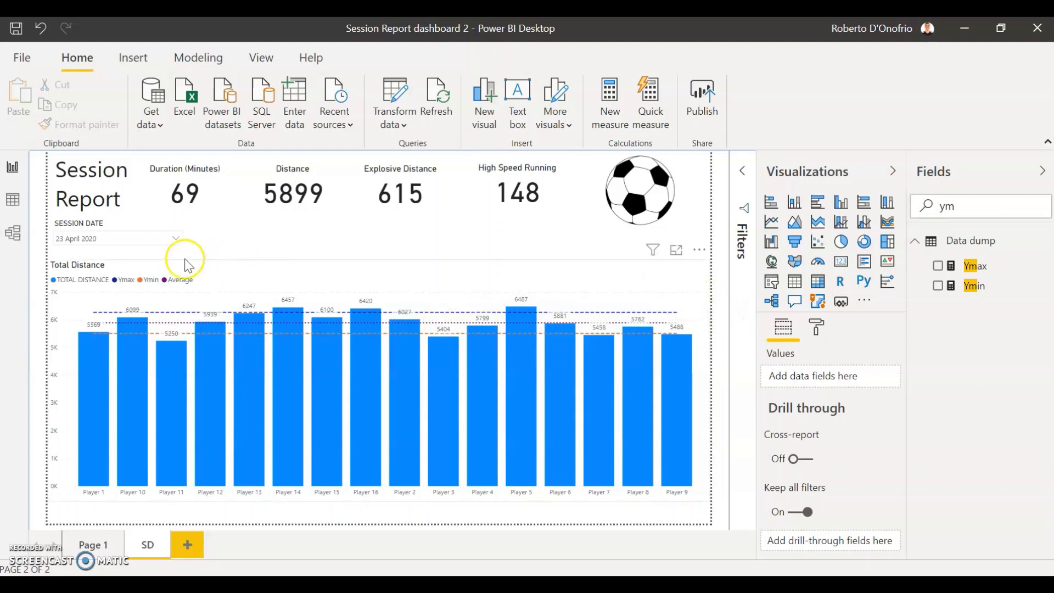
left_click(135, 241)
scroll(104, 301, "down", 10)
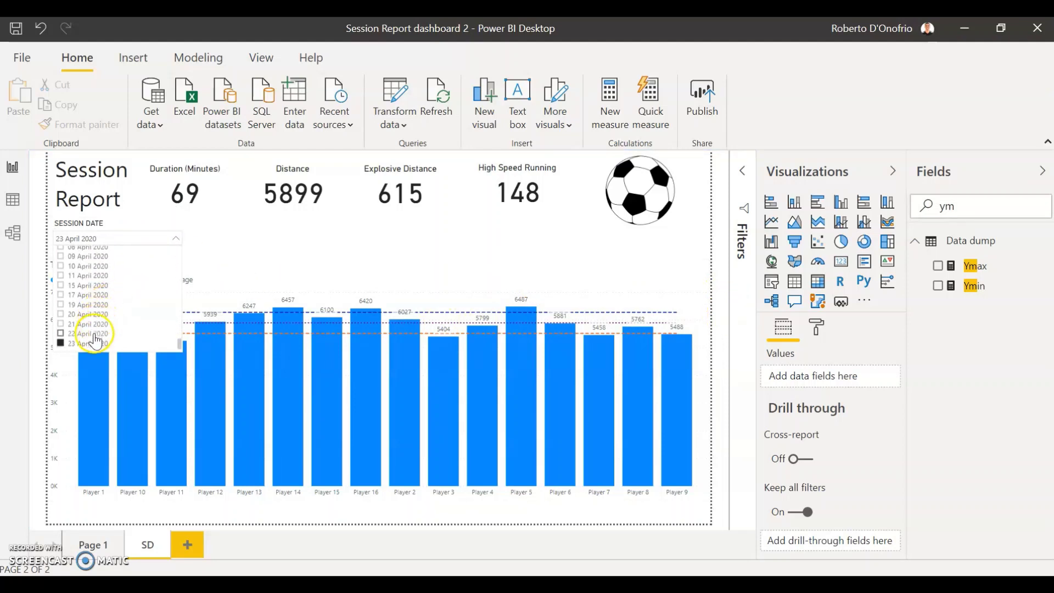
left_click(94, 333)
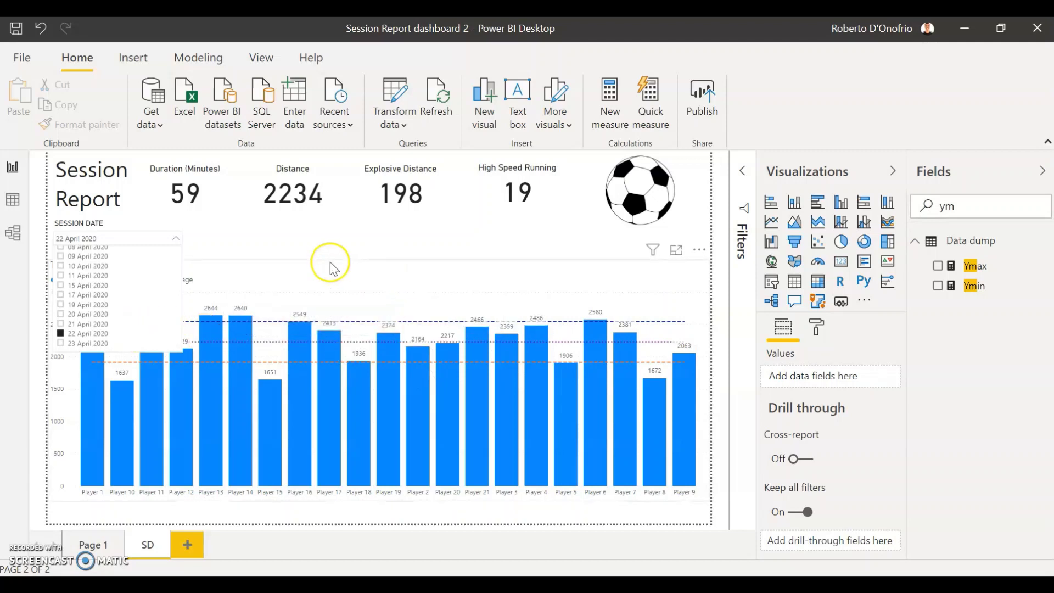
left_click(97, 324)
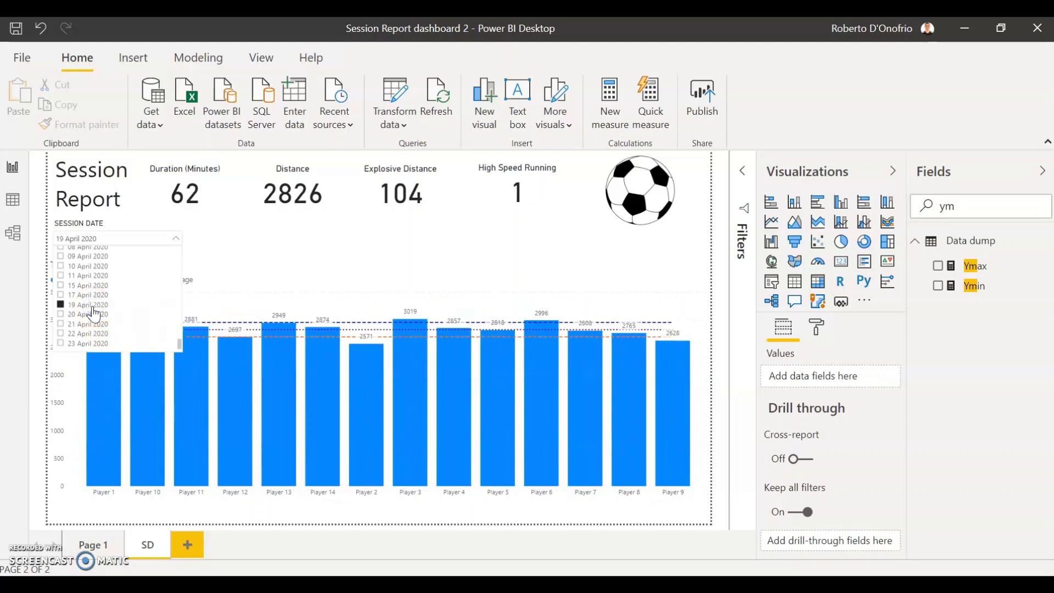
left_click(97, 324)
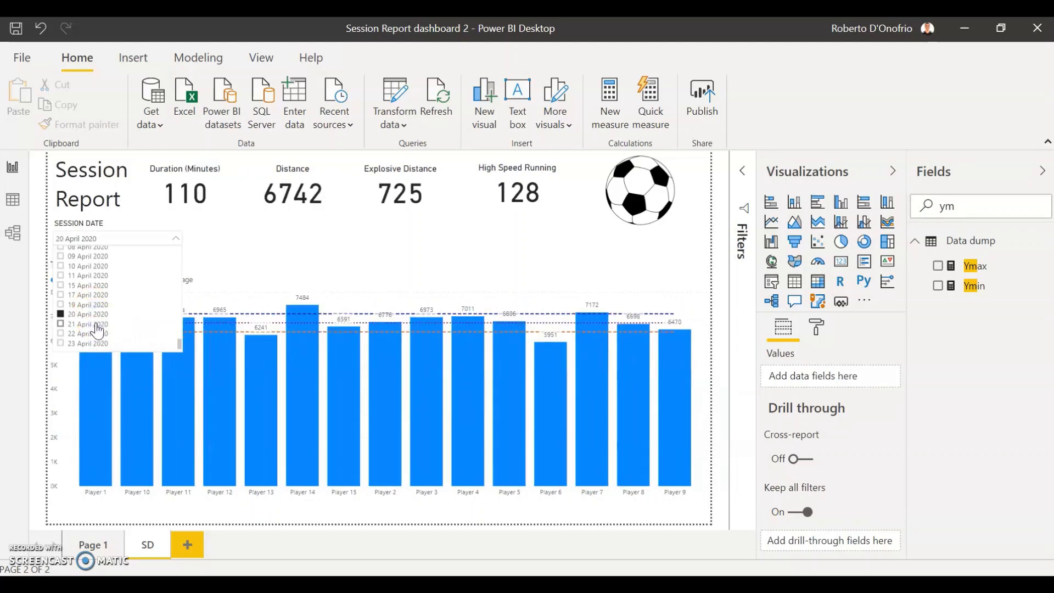
left_click(402, 262)
left_click(402, 261)
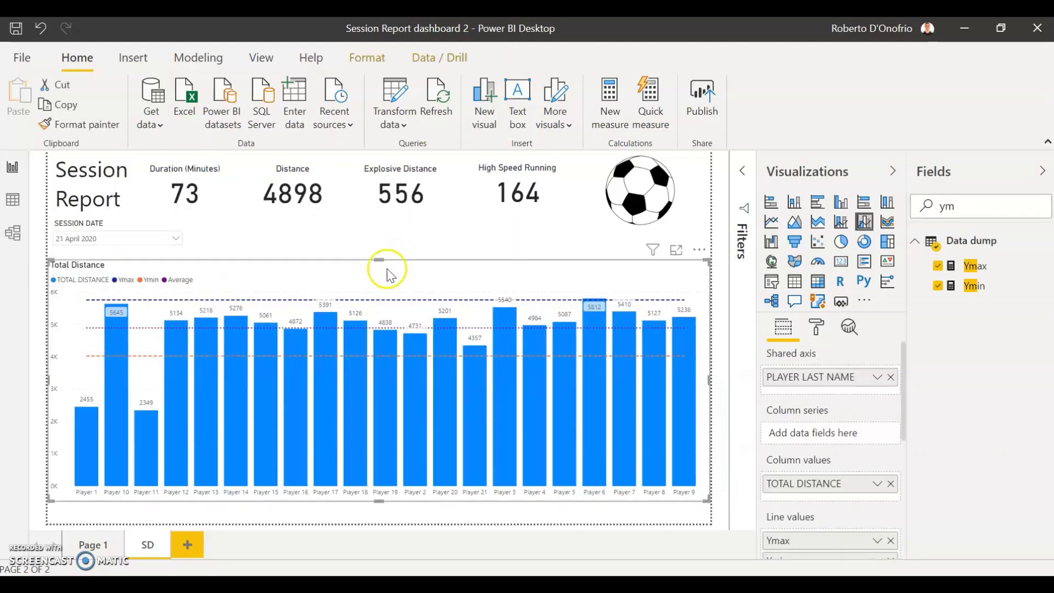
- Set the session date filter to 23 April 2020
left_click(225, 240)
left_click(153, 237)
left_click(116, 328)
scroll(116, 328, "down", 15)
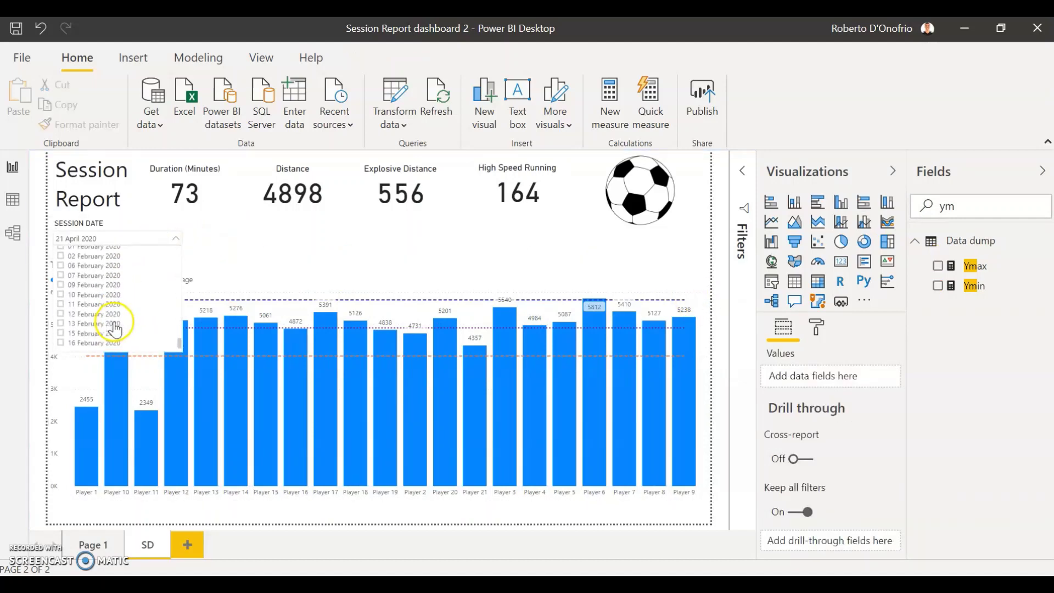
left_click(107, 344)
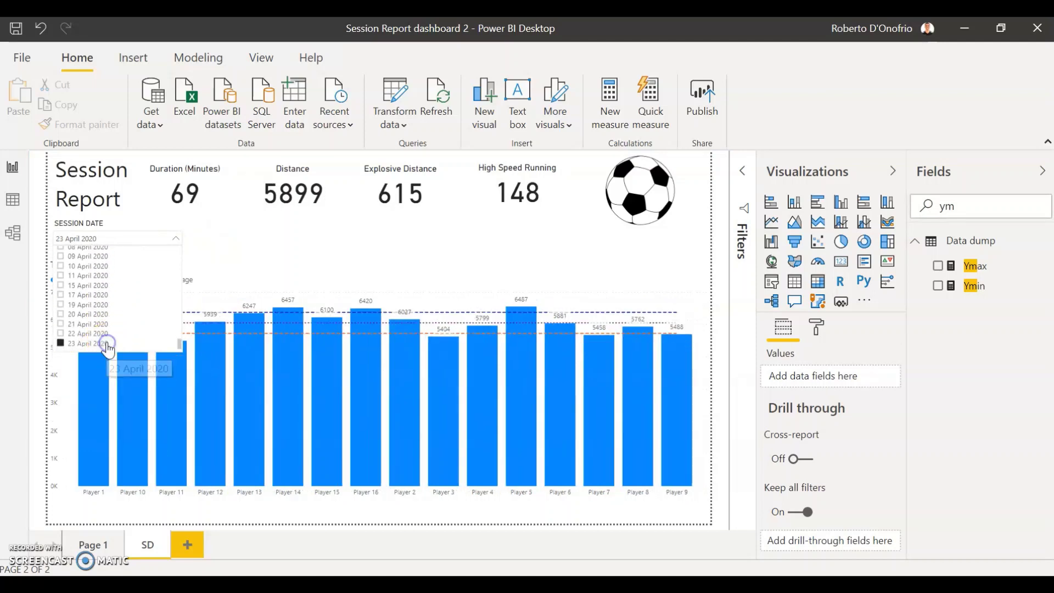
left_click(279, 248)
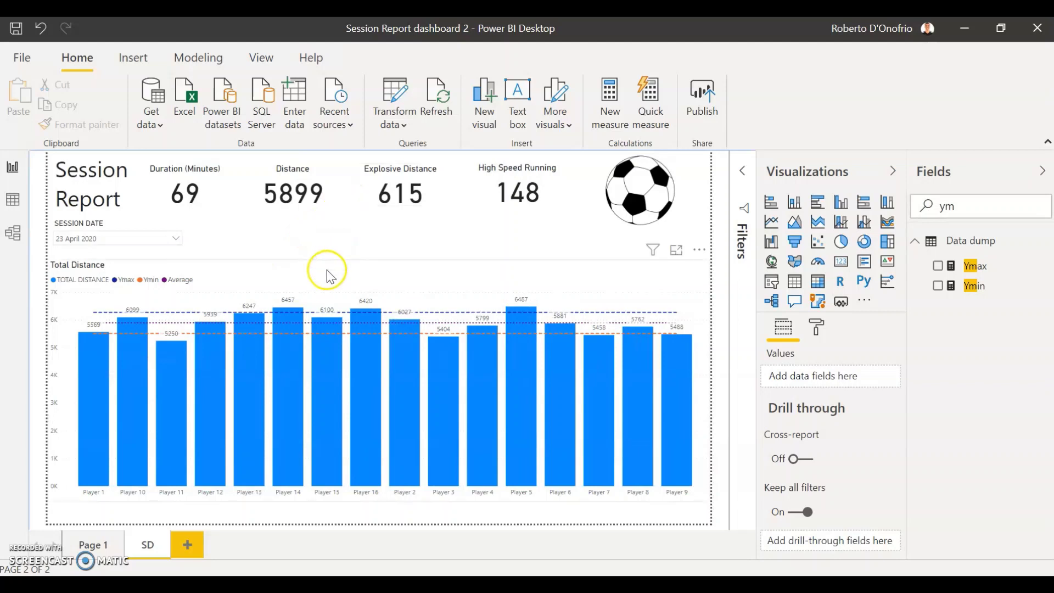
- Highlight the Player 14 and Player 3 columns one at a time to examine their session figures, and clear the highlight
left_click(292, 364)
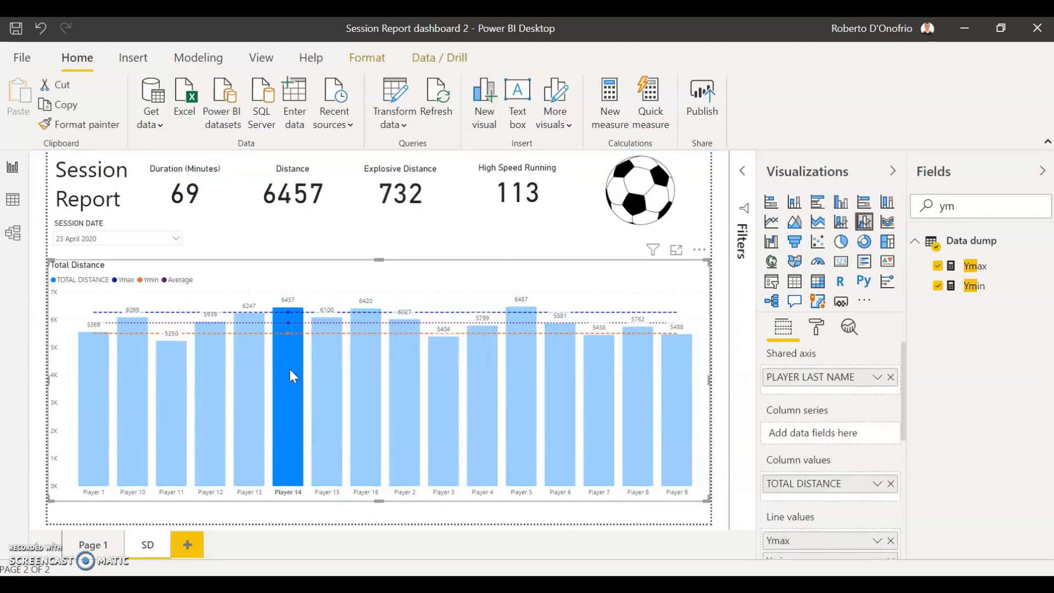
mouse_move(290, 371)
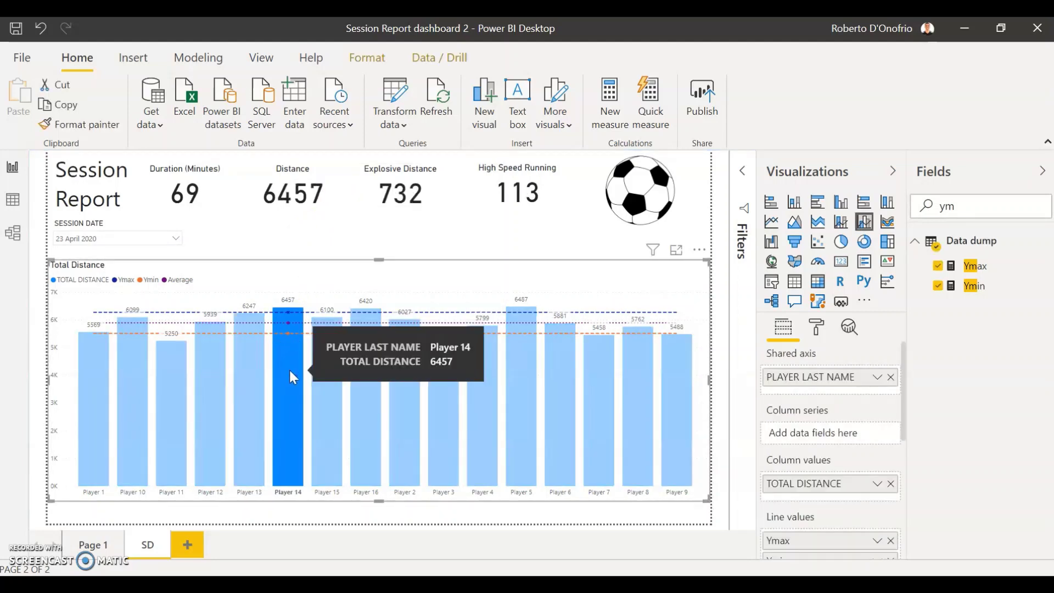
left_click(288, 367)
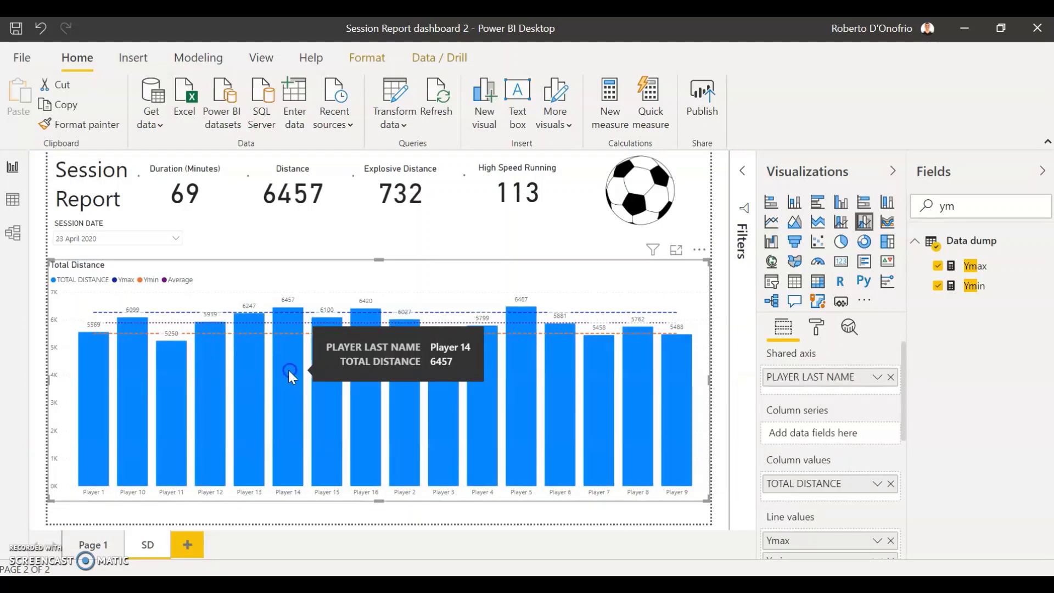
left_click(443, 387)
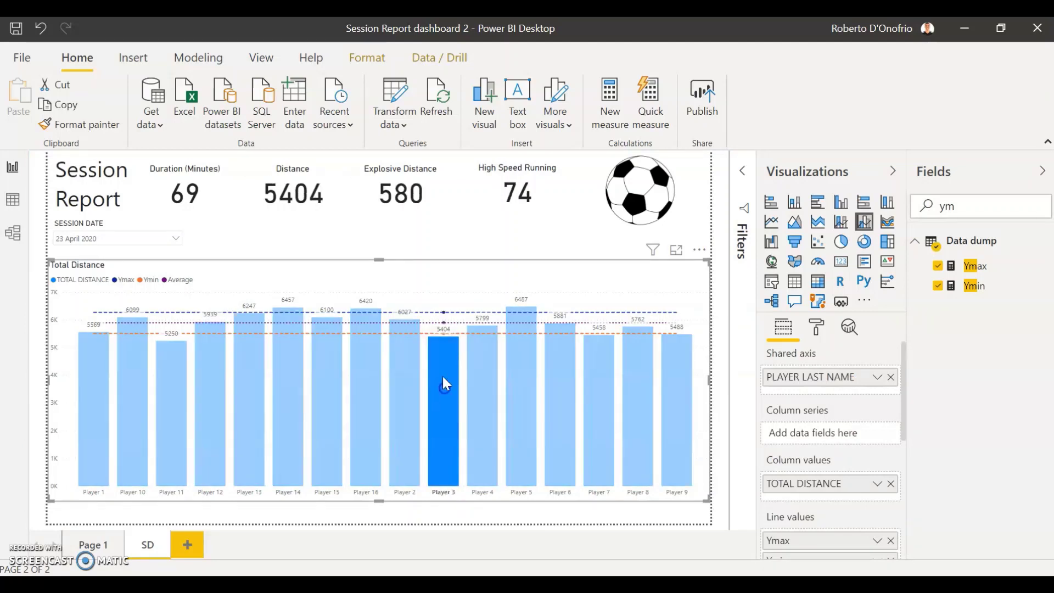
left_click(444, 385)
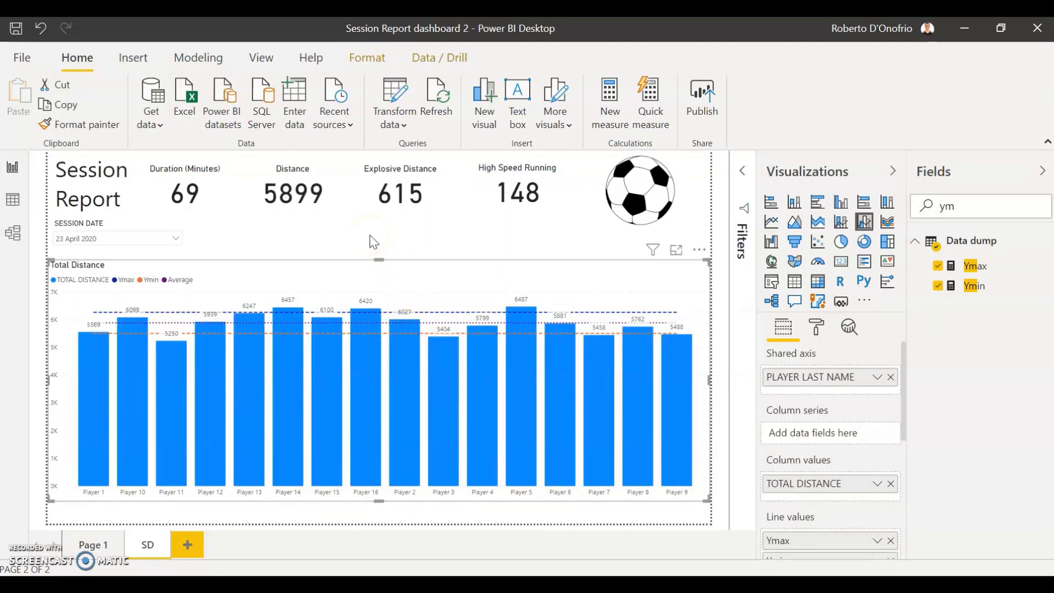
left_click(372, 240)
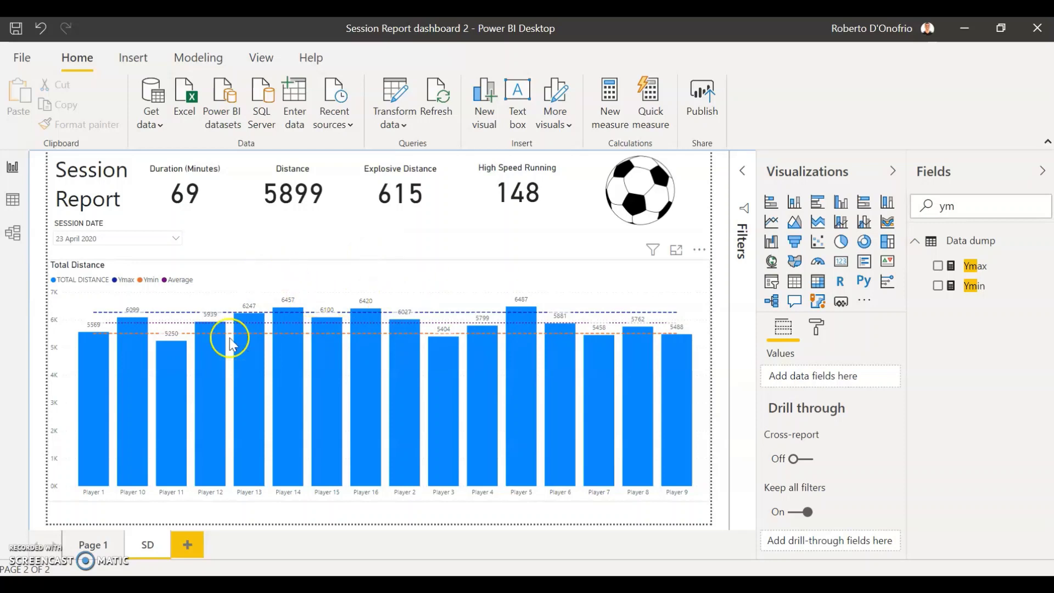
- Convert the Total Distance chart to a table and add the Standard Deviation measure directly after TOTAL DISTANCE
left_click(434, 274)
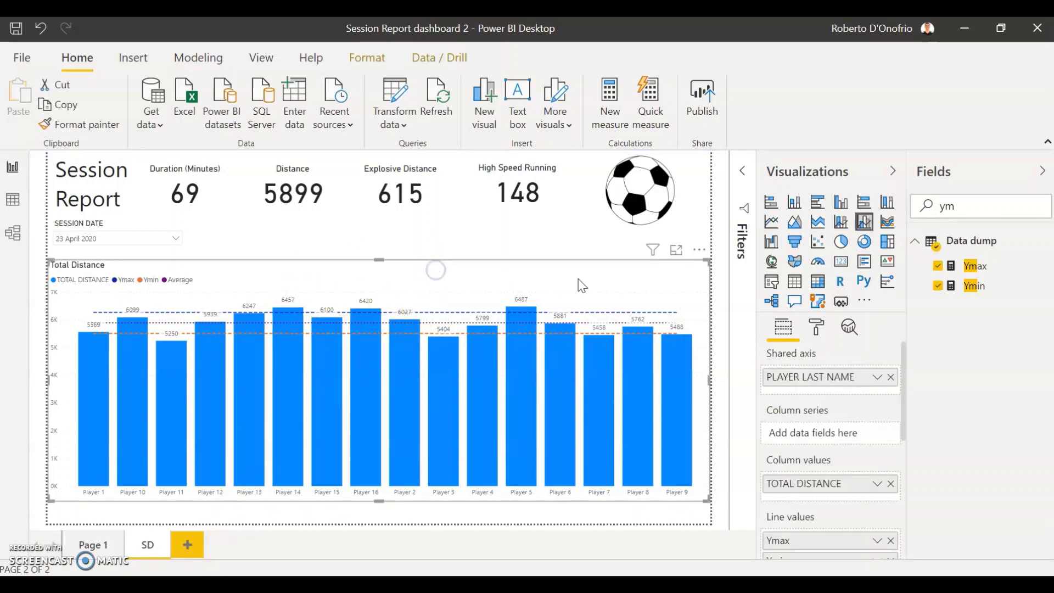
left_click(795, 284)
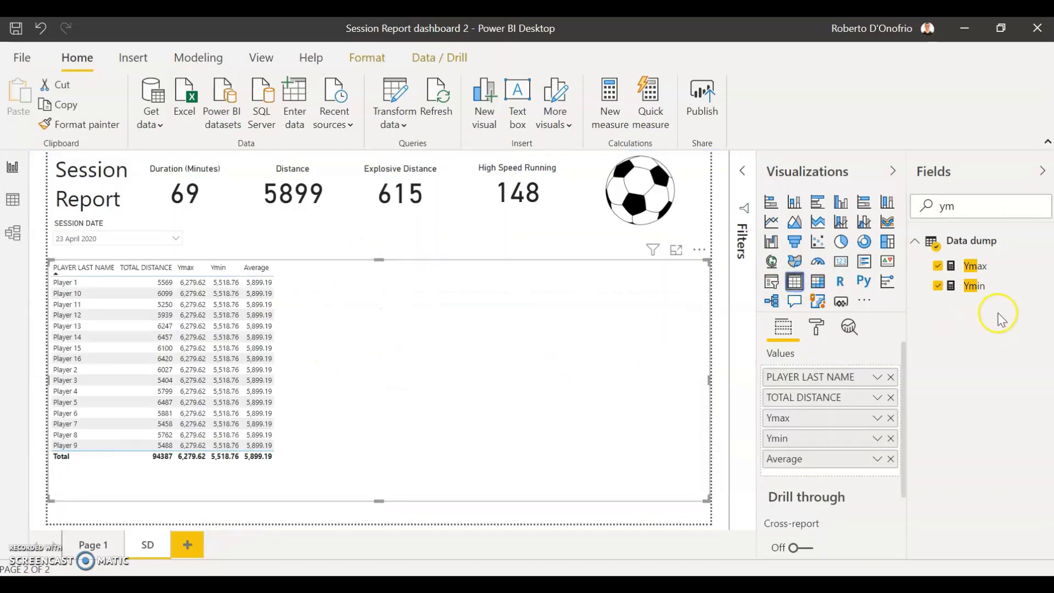
left_click(976, 207)
type("standa")
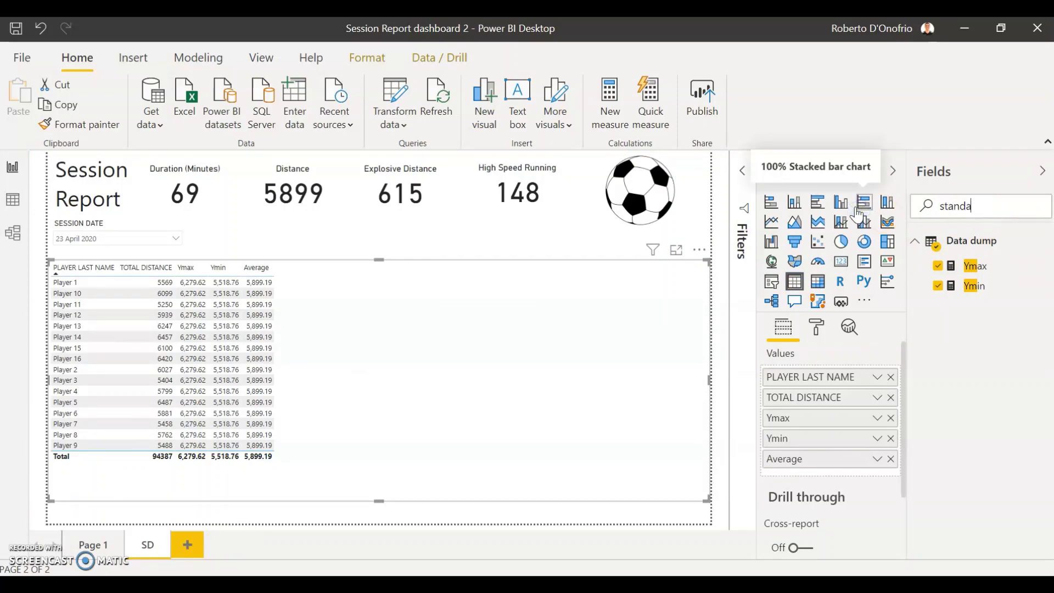
type("r")
left_click(879, 215)
left_click(949, 272)
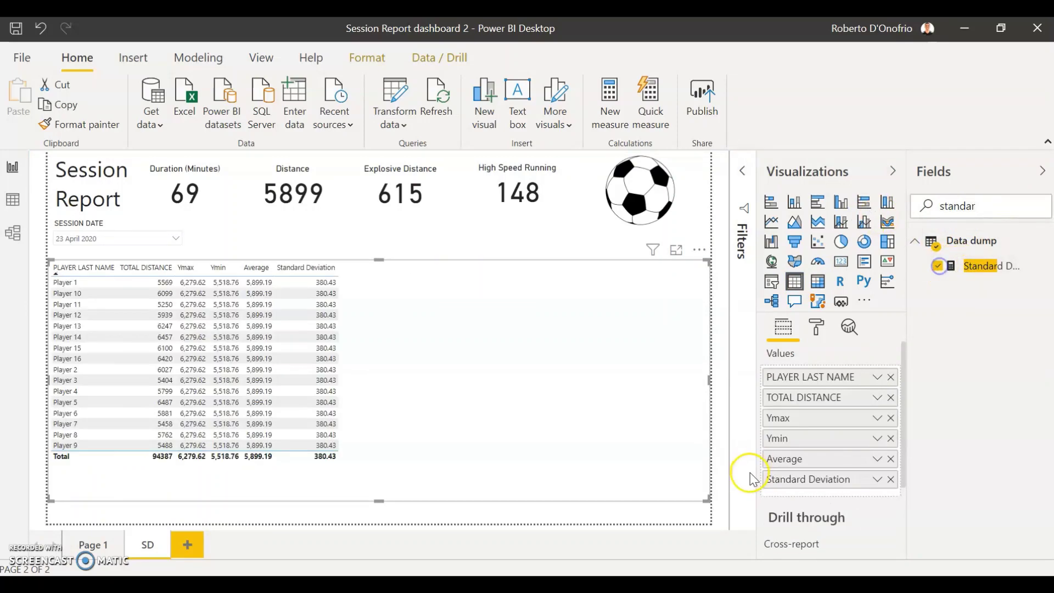
left_click_drag(783, 485, 801, 418)
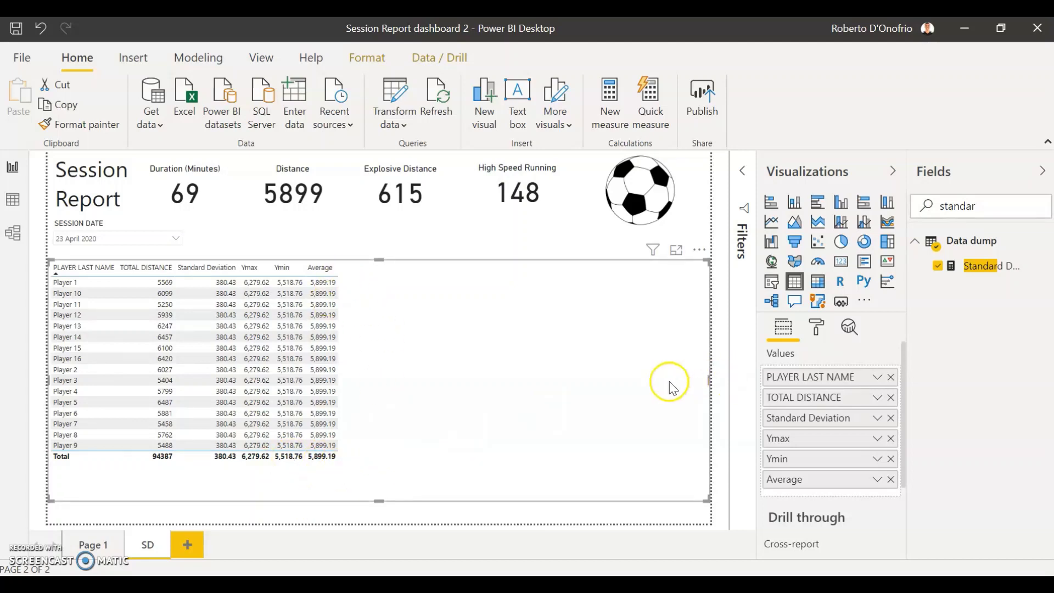
left_click(366, 240)
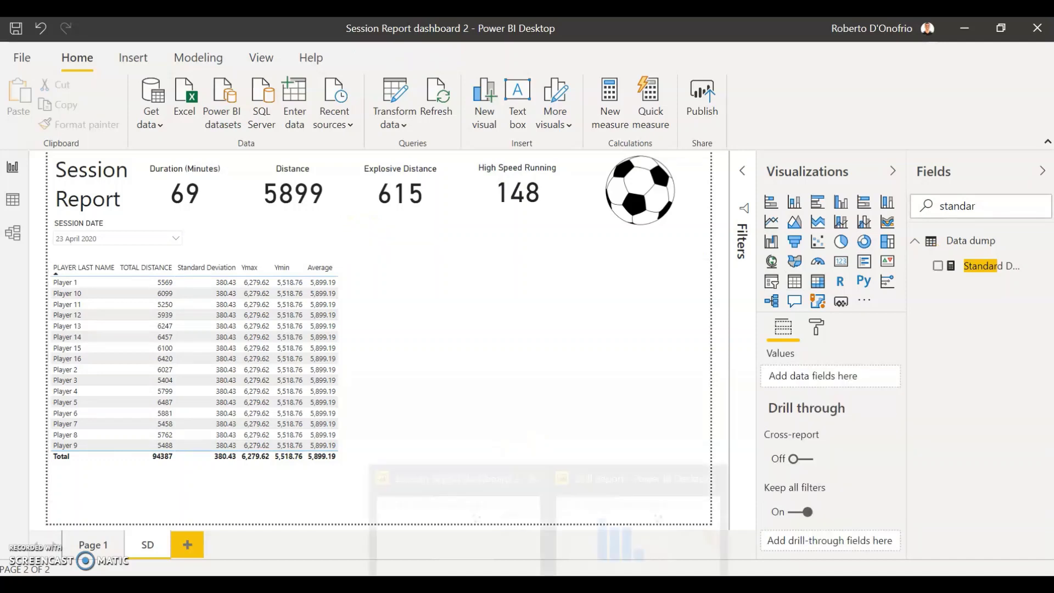
- Switch to the Drill Report file and move its Total Distance chart slightly down and to the right
left_click(619, 543)
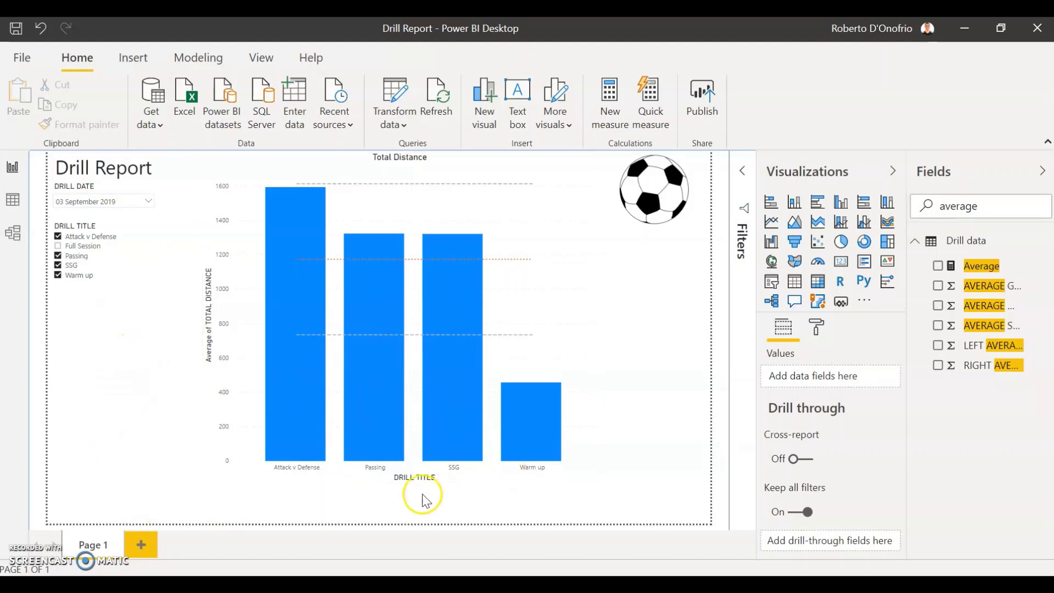
left_click_drag(475, 484, 487, 497)
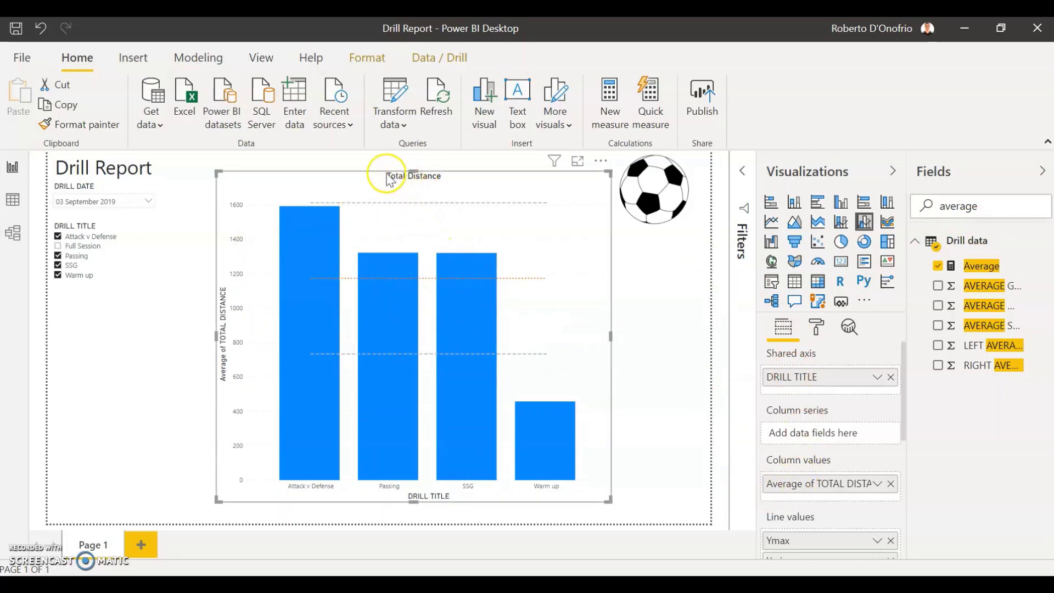
mouse_move(378, 209)
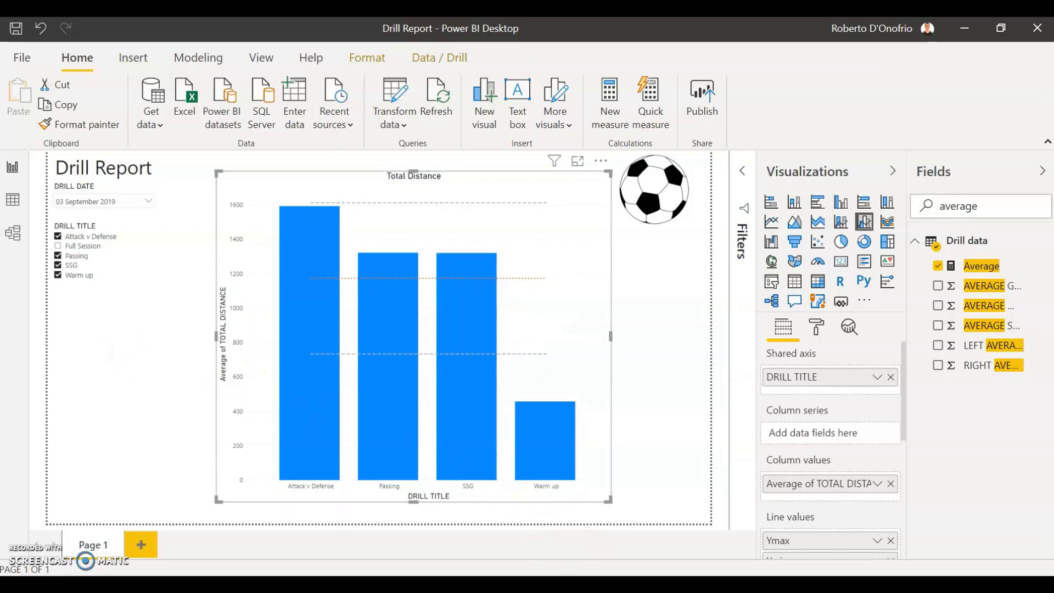
- Return to Session Report dashboard 2, examine Page 1's Total Distance and High Speed Running charts, and reopen the SD page
left_click(510, 540)
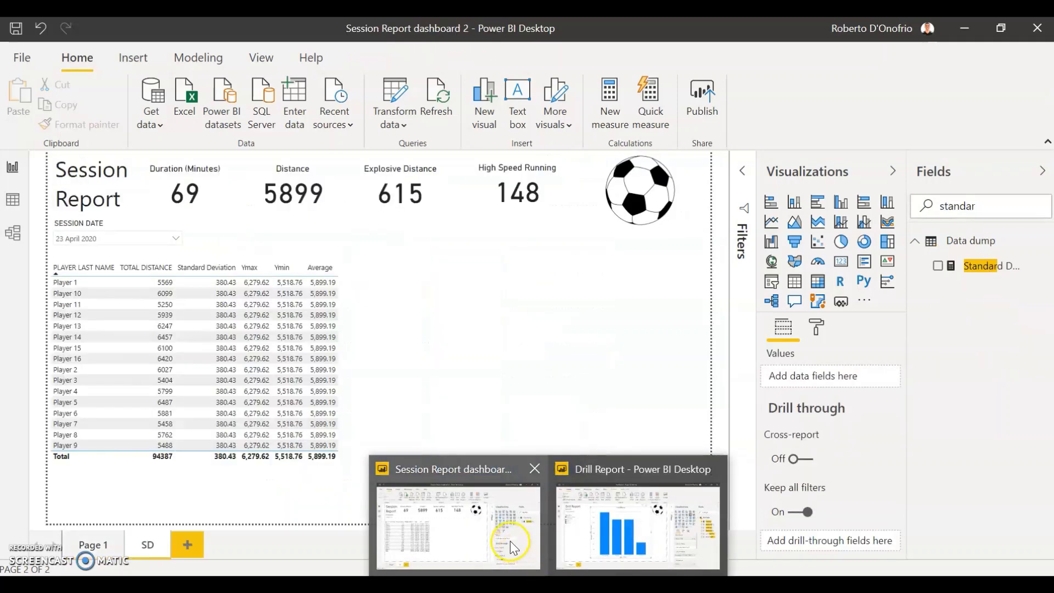
left_click(106, 547)
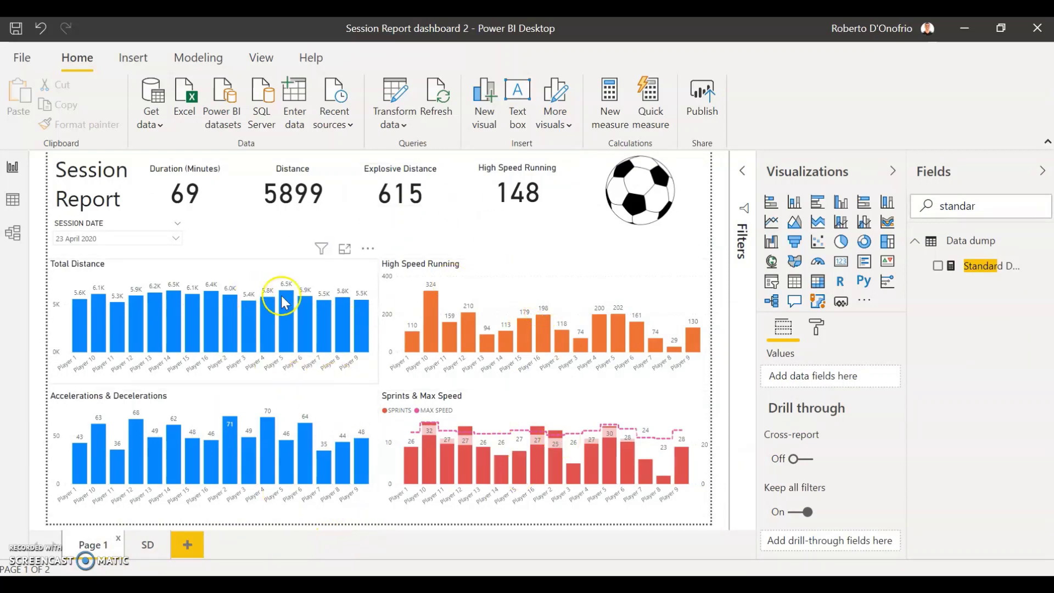
left_click(188, 270)
left_click(475, 279)
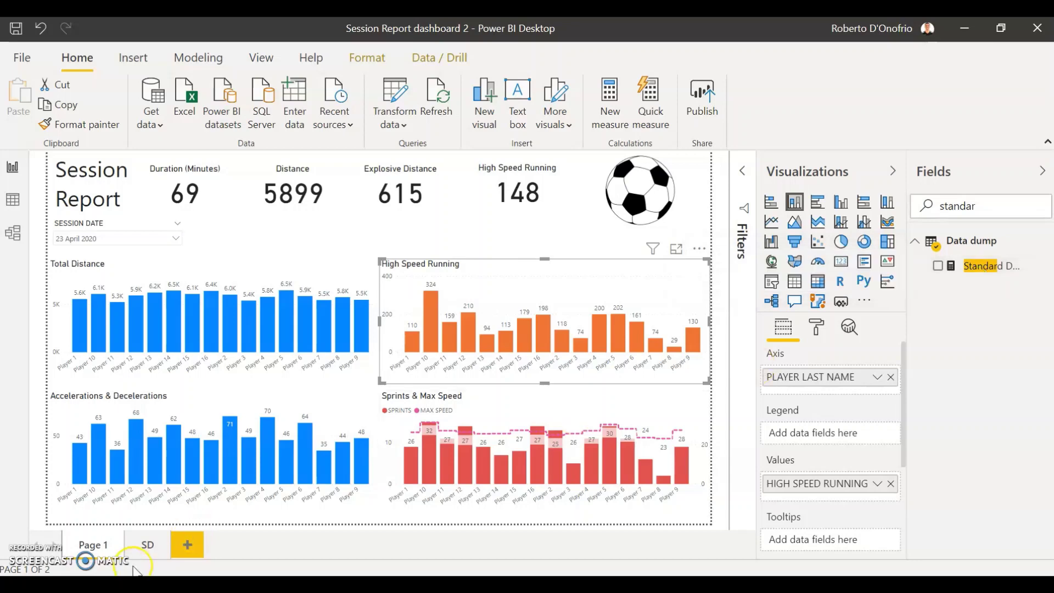
left_click(148, 549)
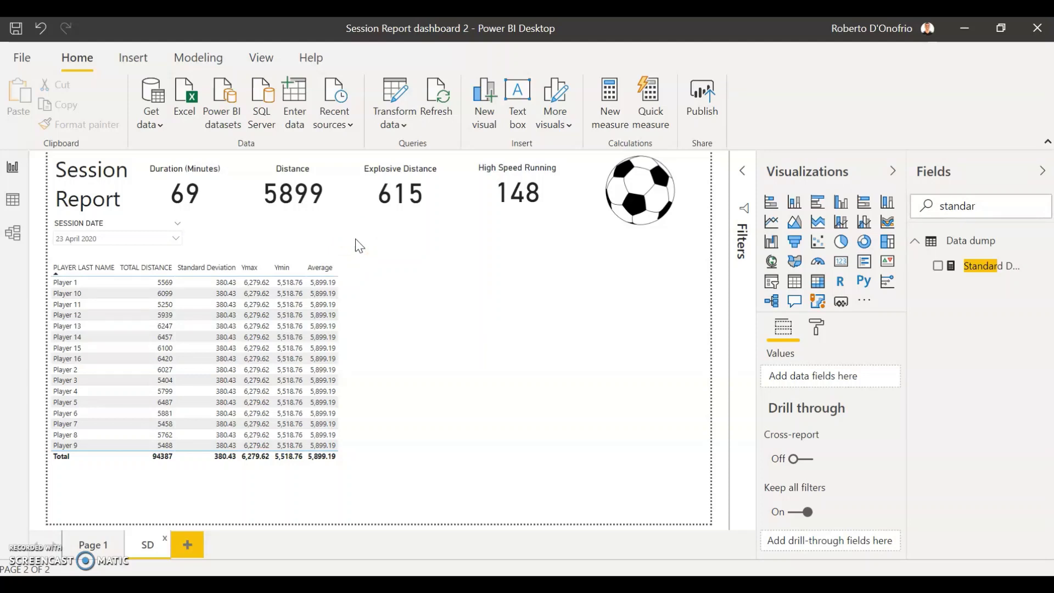
left_click_drag(359, 246, 391, 250)
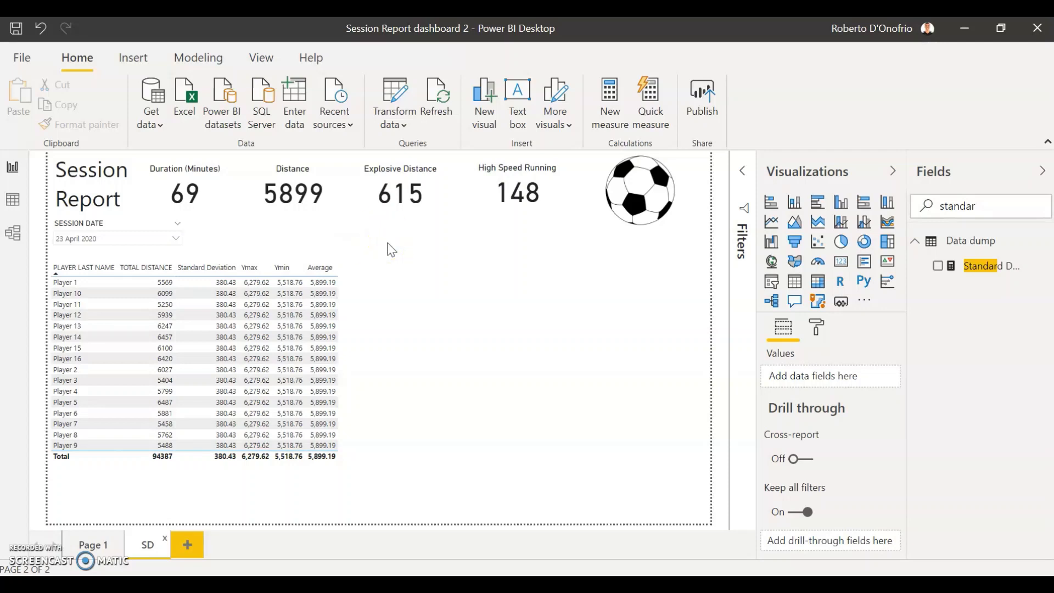